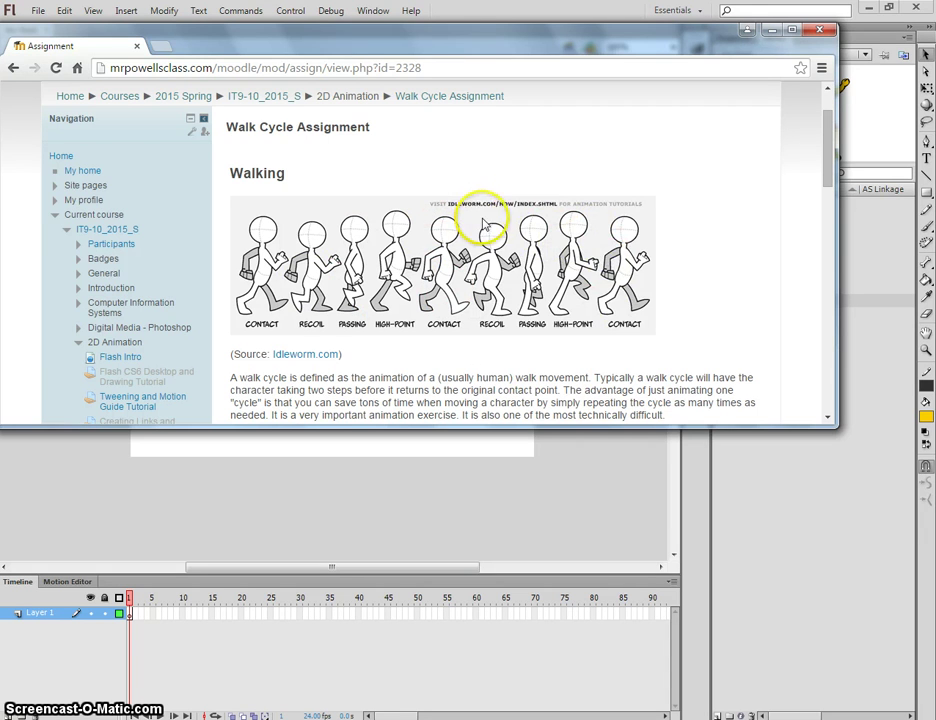
Step: Copy the walk cycle reference image from the Walk Cycle Assignment page and switch to Flash
right_click(485, 219)
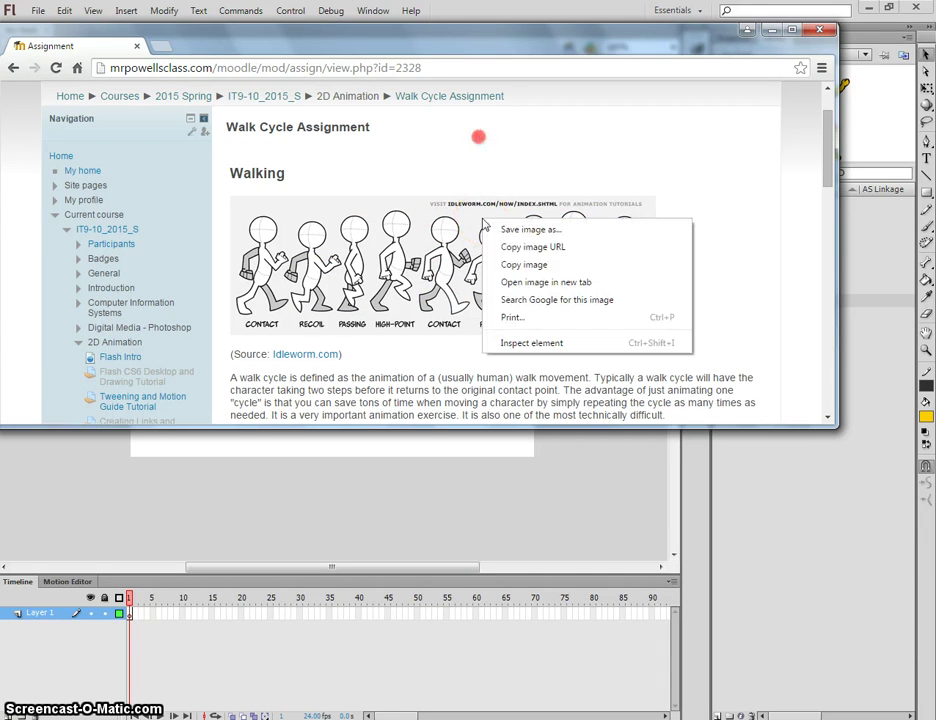
left_click(522, 264)
left_click(487, 484)
right_click(339, 489)
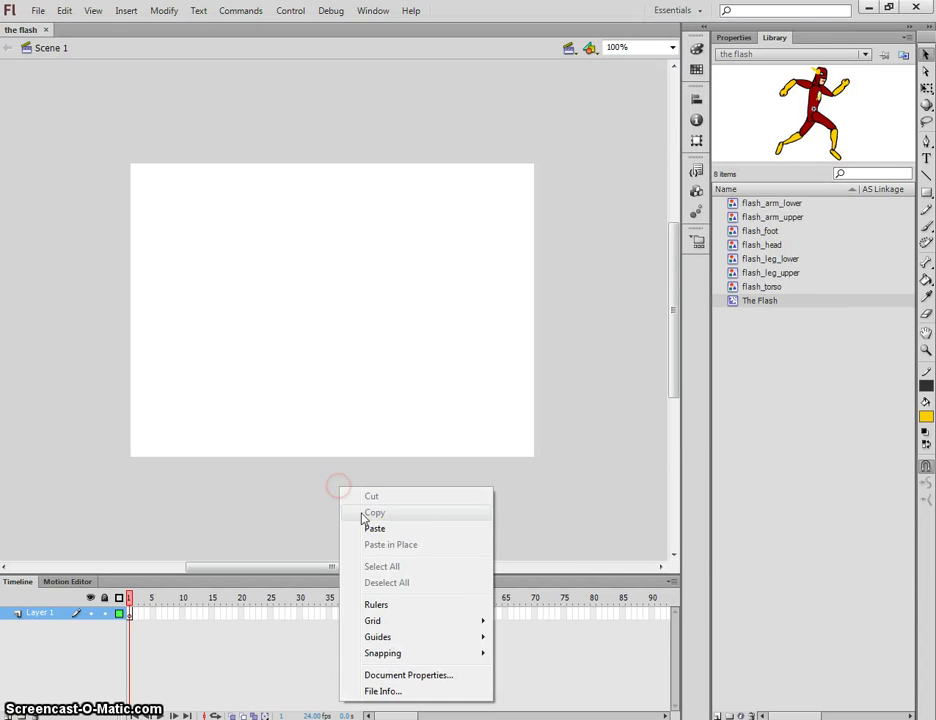
left_click(396, 529)
left_click_drag(393, 347, 418, 286)
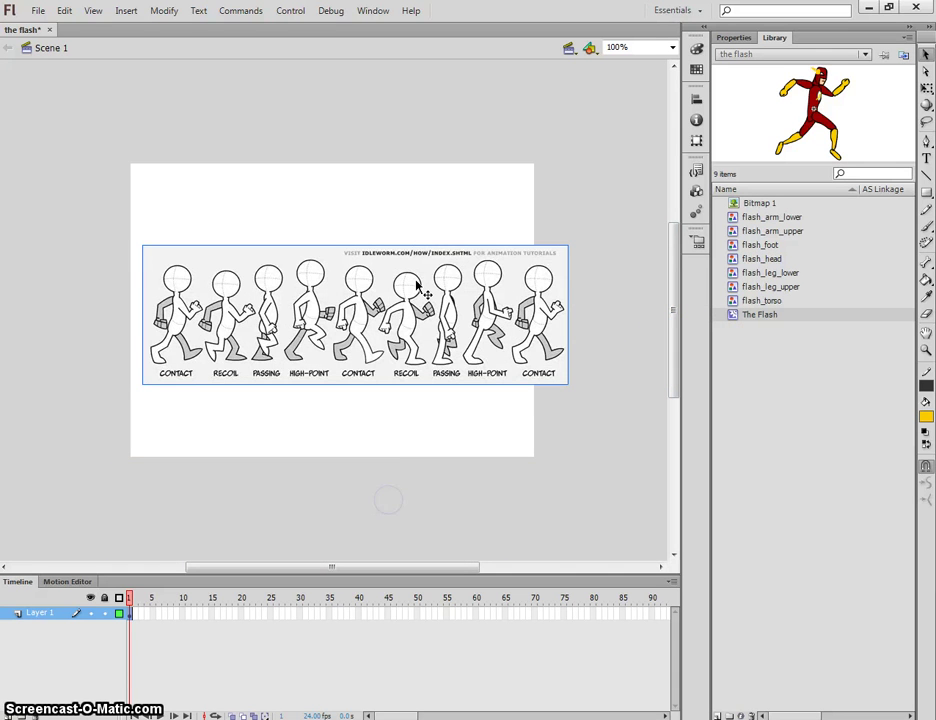
left_click(586, 265)
key("Delete")
Step: Open The Flash symbol from the library for editing and view it at 50% zoom
double_click(760, 315)
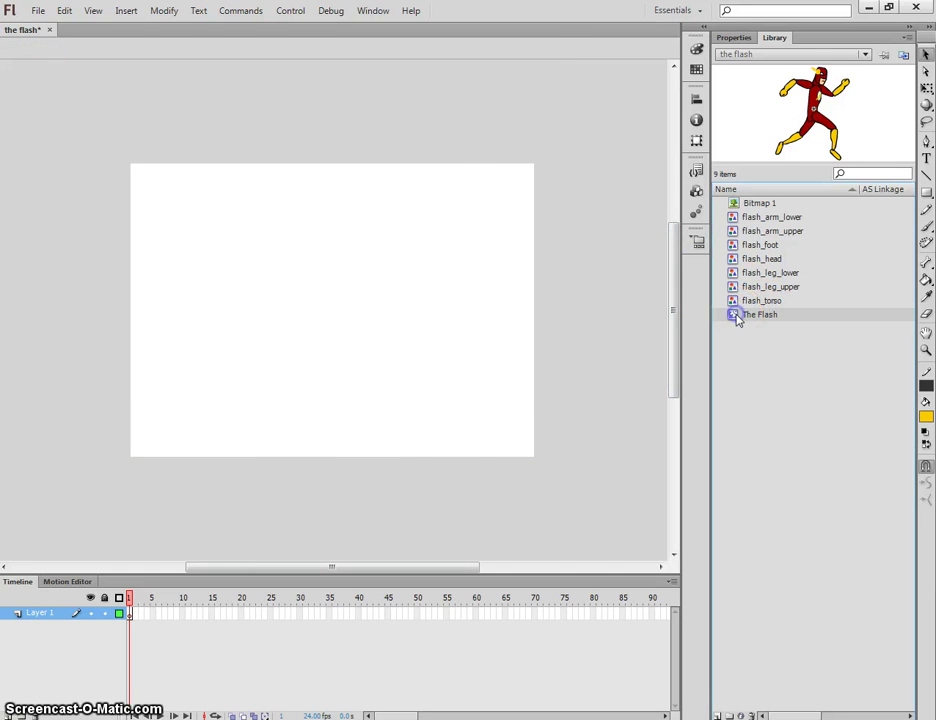
key("ctrl+minus")
key("ctrl+minus")
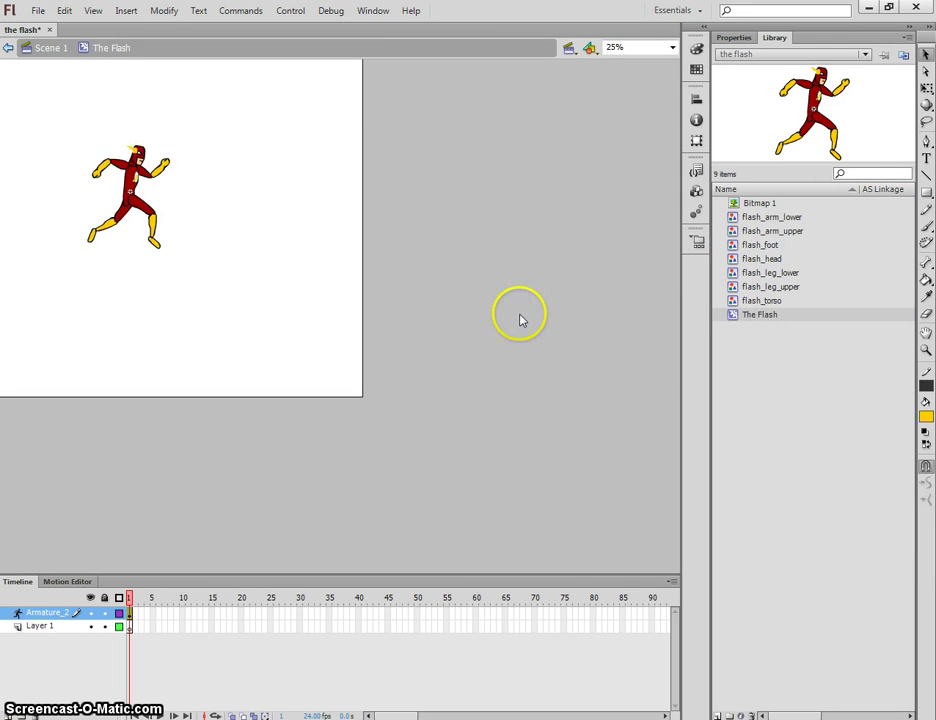
key("ctrl+equal")
Step: Paste the walk cycle image onto Layer 1 of the symbol and place it below the character
key("ctrl+v")
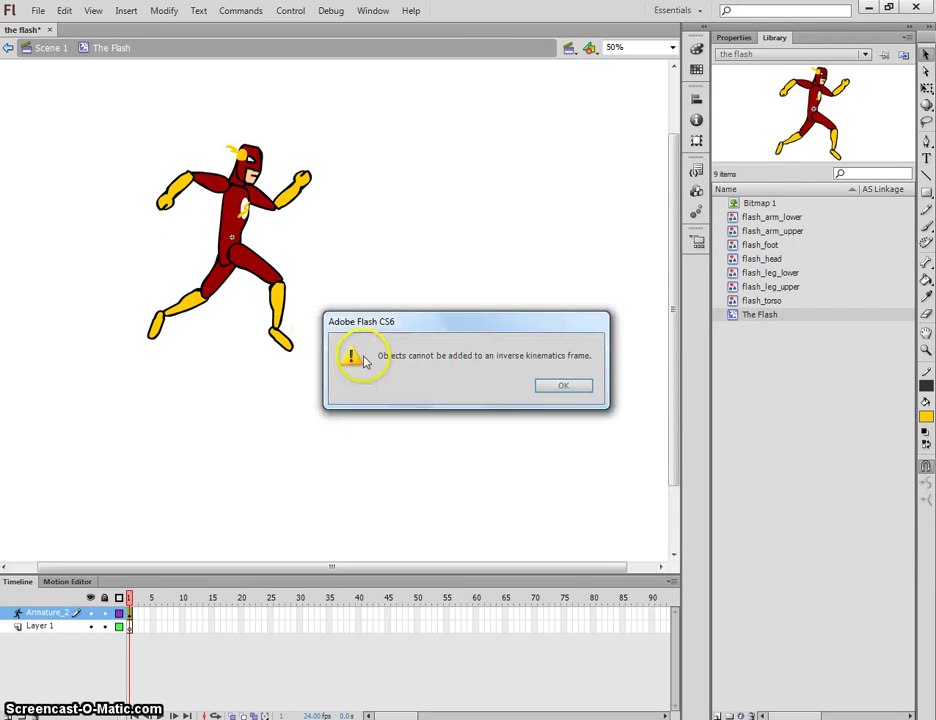
left_click(561, 384)
left_click(40, 627)
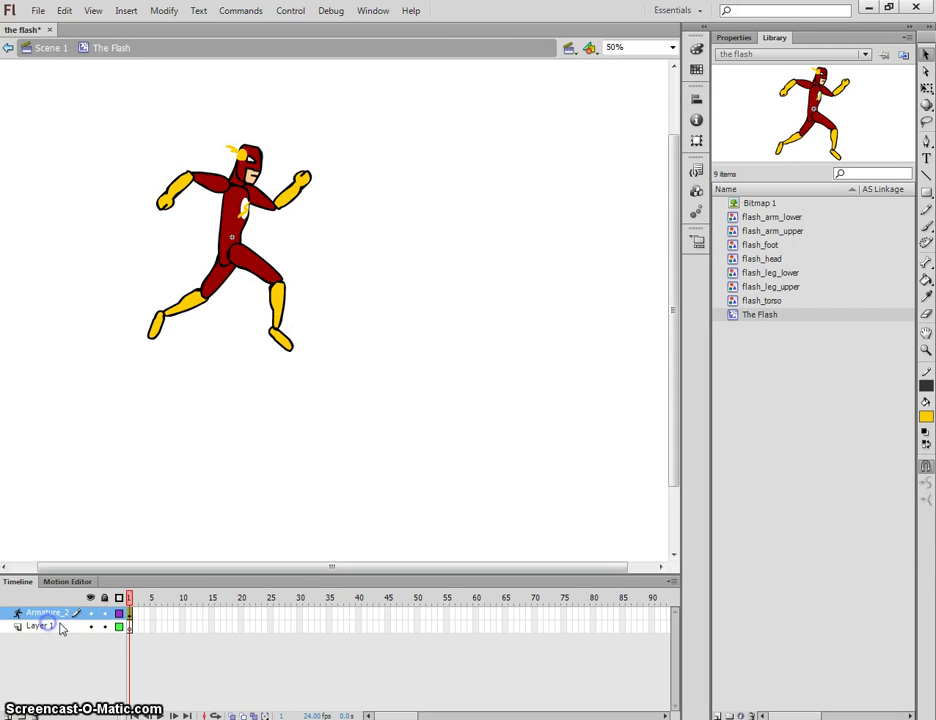
key("ctrl+v")
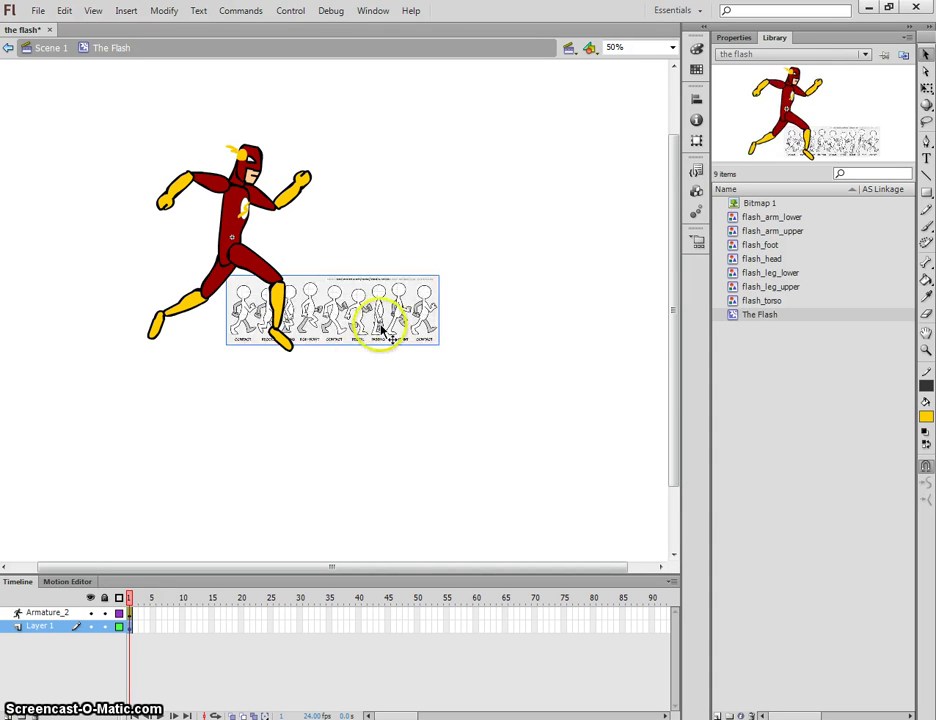
left_click_drag(378, 323, 297, 497)
Step: Enlarge the walk cycle image with Free Transform until its figures are easy to read, keeping it below the character
left_click(925, 88)
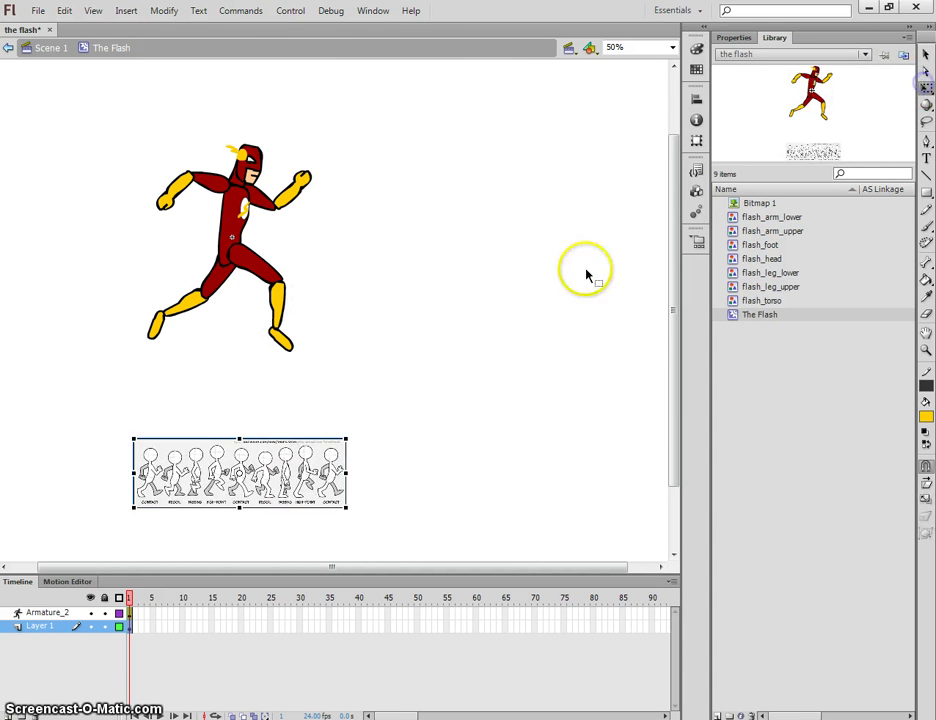
left_click_drag(345, 437, 541, 316)
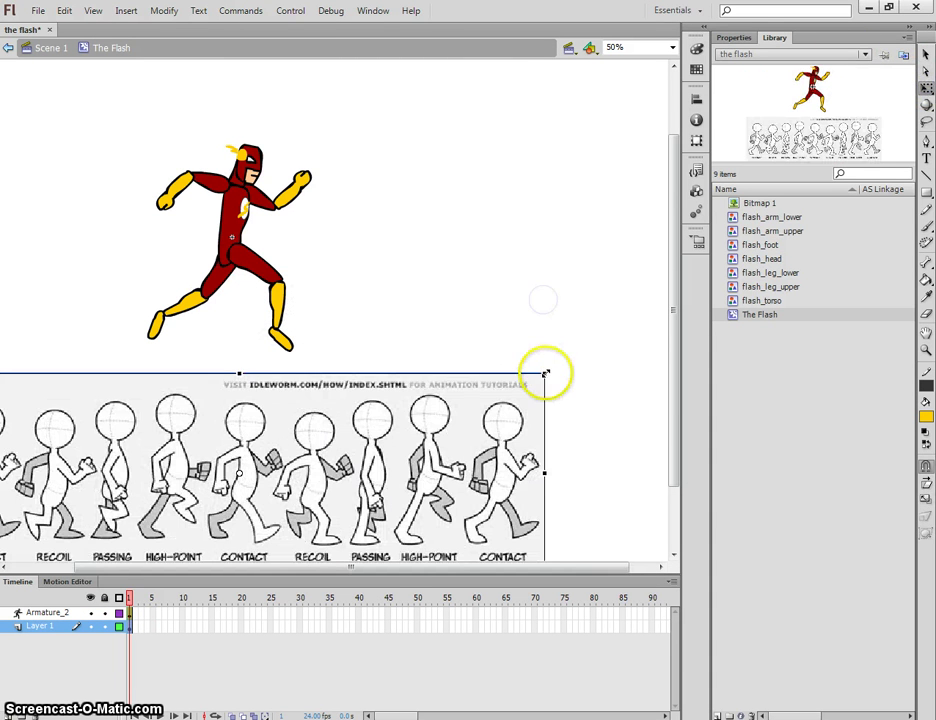
left_click_drag(543, 378, 455, 395)
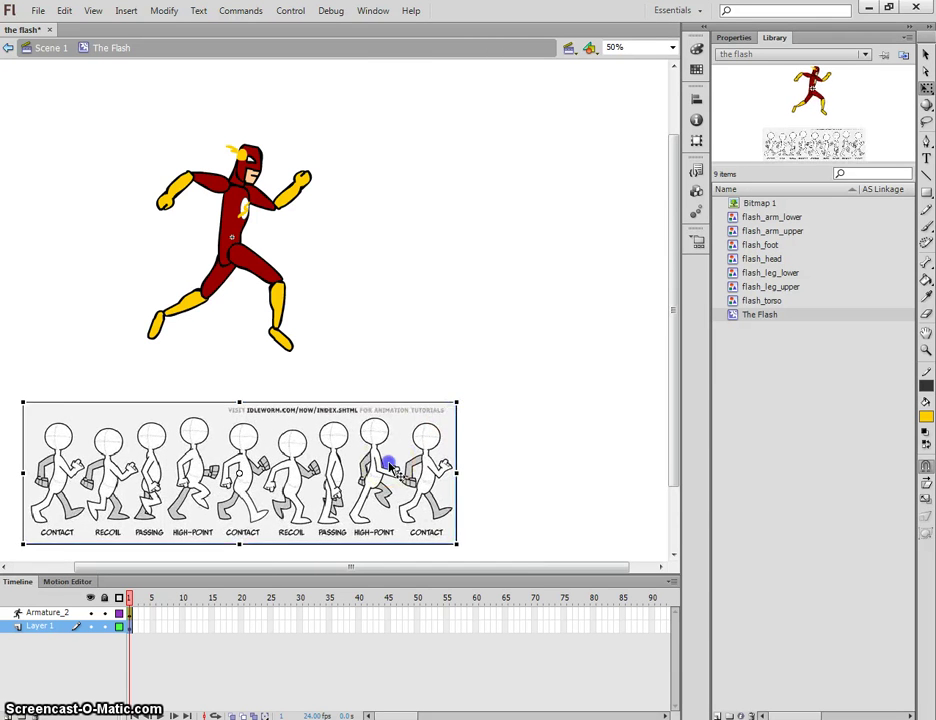
left_click_drag(387, 464, 441, 467)
left_click_drag(515, 403, 553, 387)
left_click(560, 354)
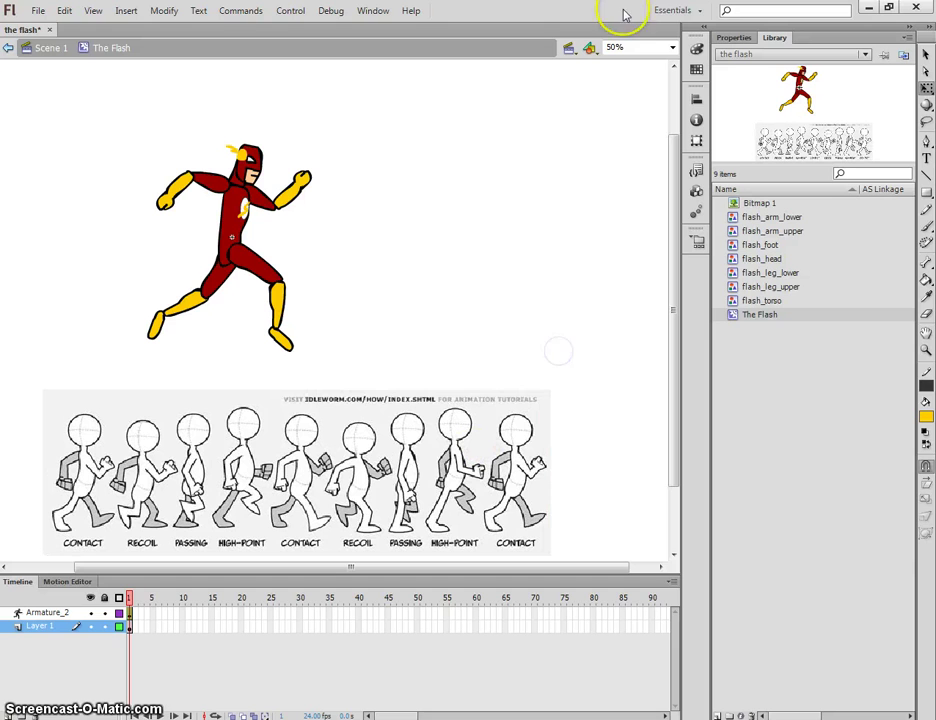
left_click_drag(560, 8, 556, 121)
left_click(897, 121)
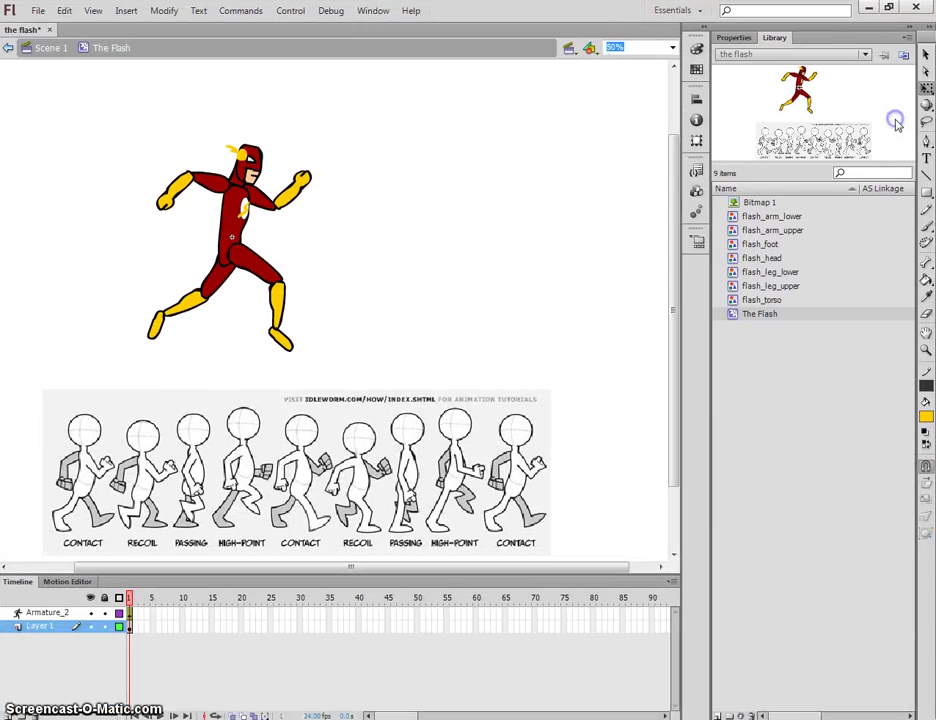
left_click_drag(378, 568, 358, 571)
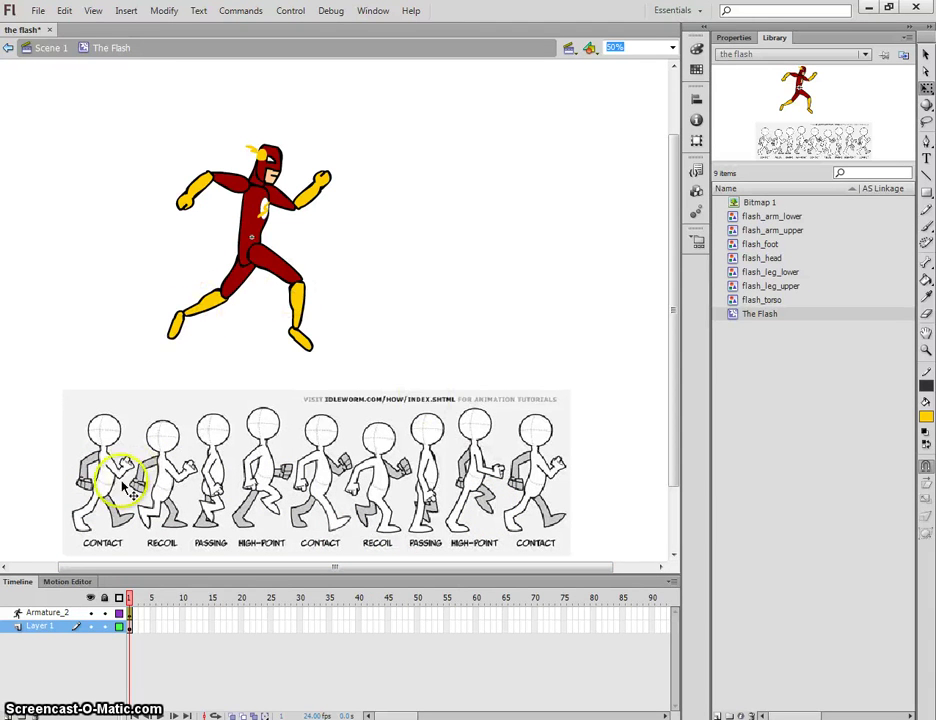
left_click(129, 613)
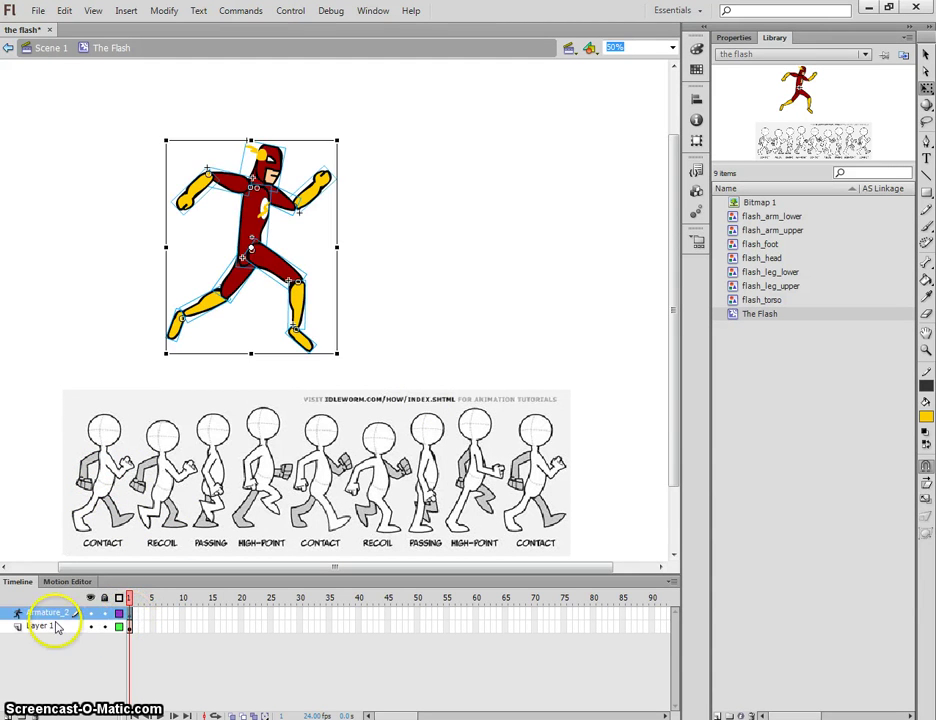
right_click(148, 617)
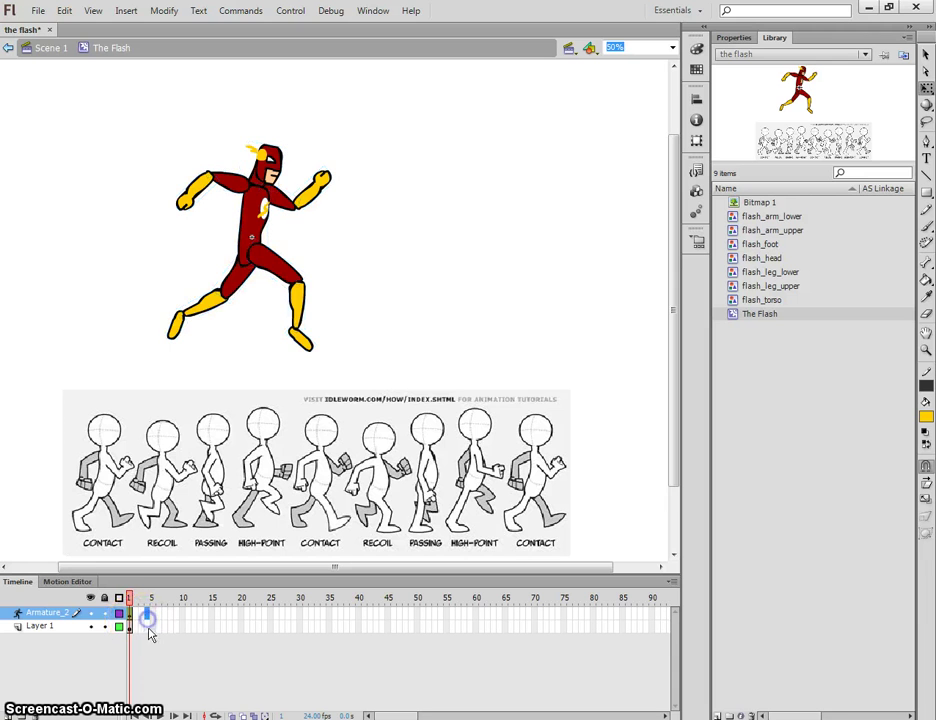
Step: Pose the armature's legs and feet at frame 1 with the Selection tool to match the first Contact figure
left_click(128, 613)
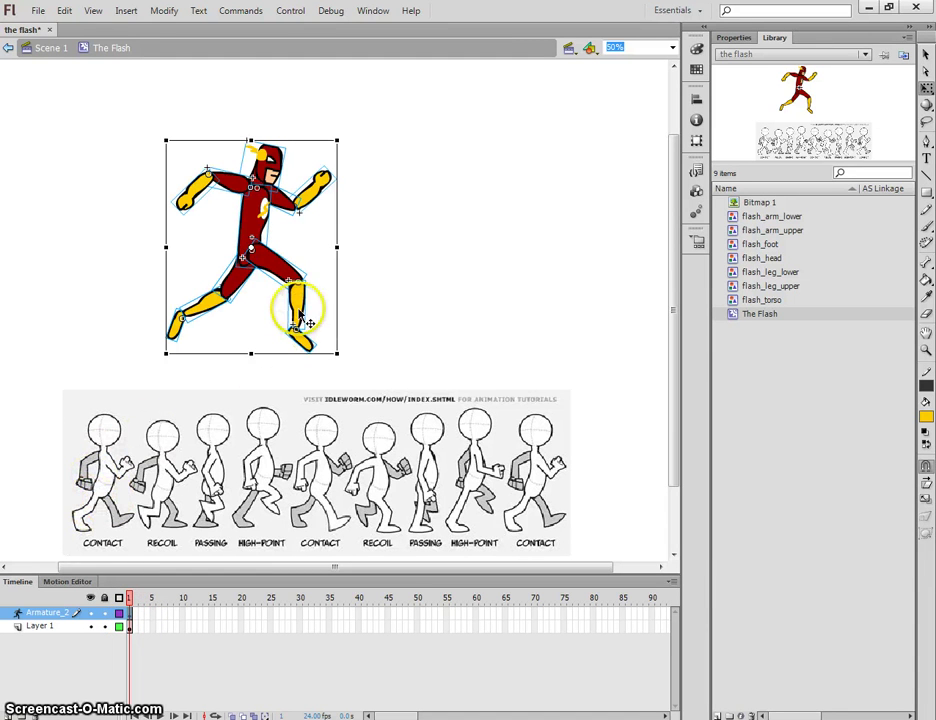
left_click_drag(298, 318, 290, 316)
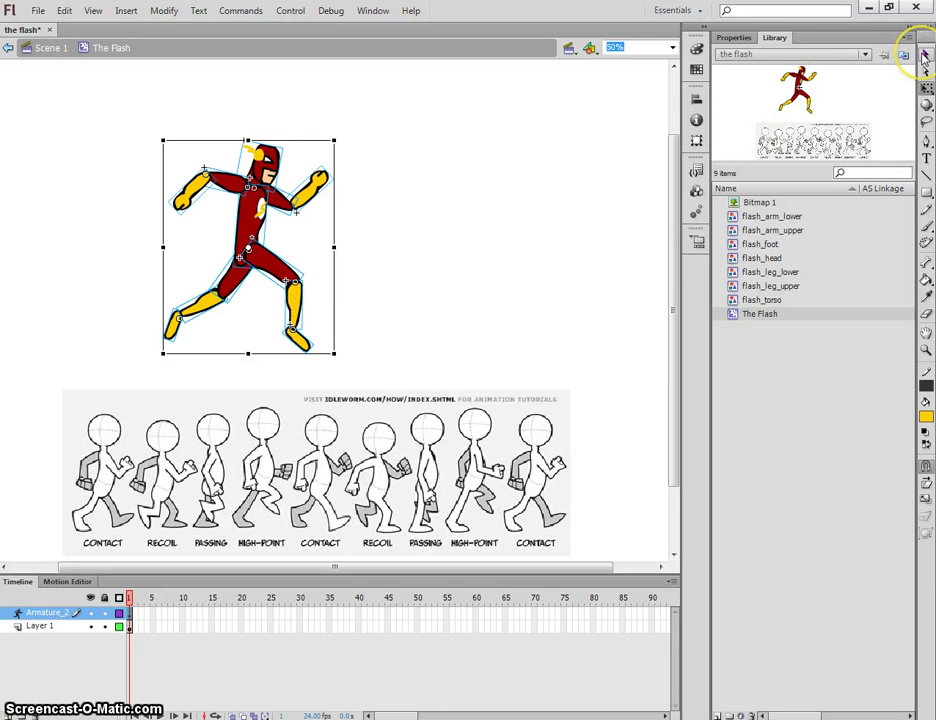
left_click(924, 57)
left_click(371, 286)
left_click(307, 352)
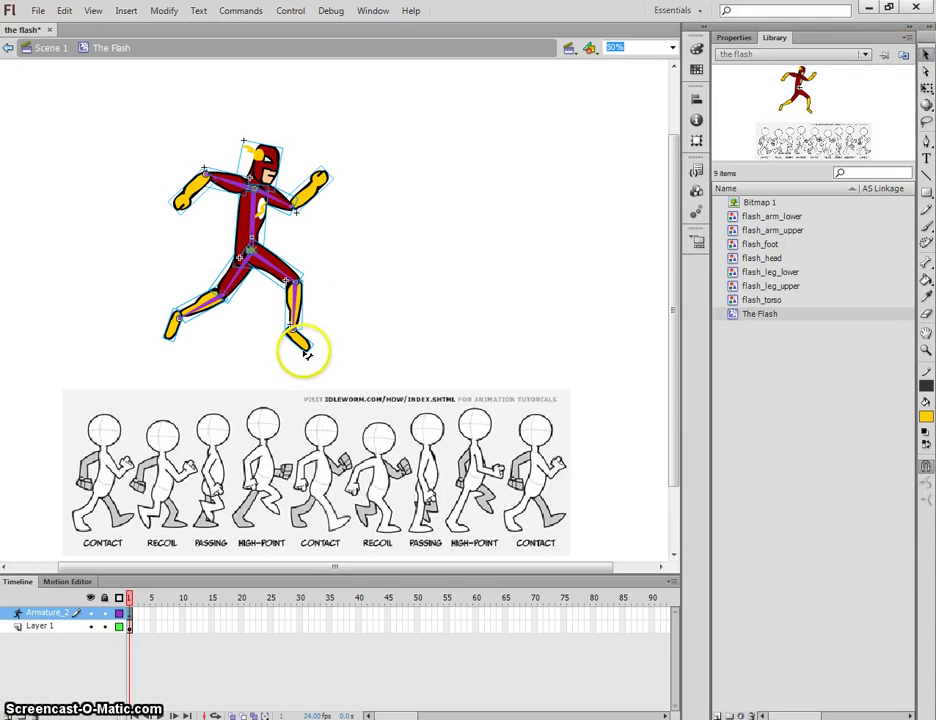
mouse_move(307, 349)
left_mouse_down()
mouse_move(194, 372)
mouse_move(172, 326)
mouse_move(262, 372)
mouse_move(265, 355)
mouse_move(289, 365)
mouse_move(272, 328)
mouse_move(304, 368)
mouse_move(302, 342)
left_mouse_up()
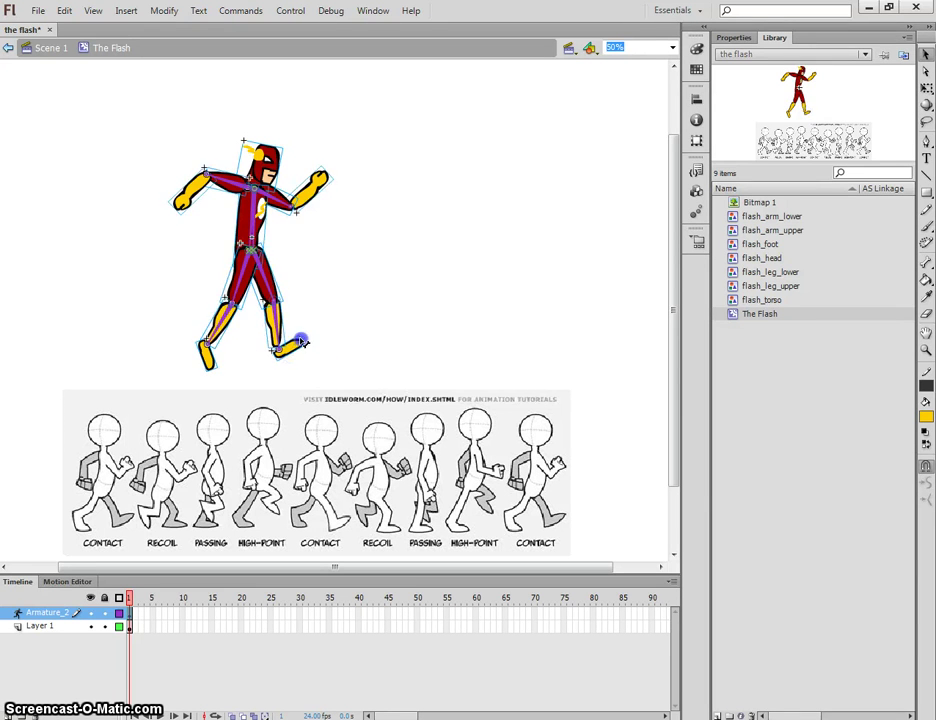
mouse_move(212, 346)
left_mouse_down()
mouse_move(219, 324)
mouse_move(215, 346)
mouse_move(194, 359)
mouse_move(210, 354)
left_mouse_up()
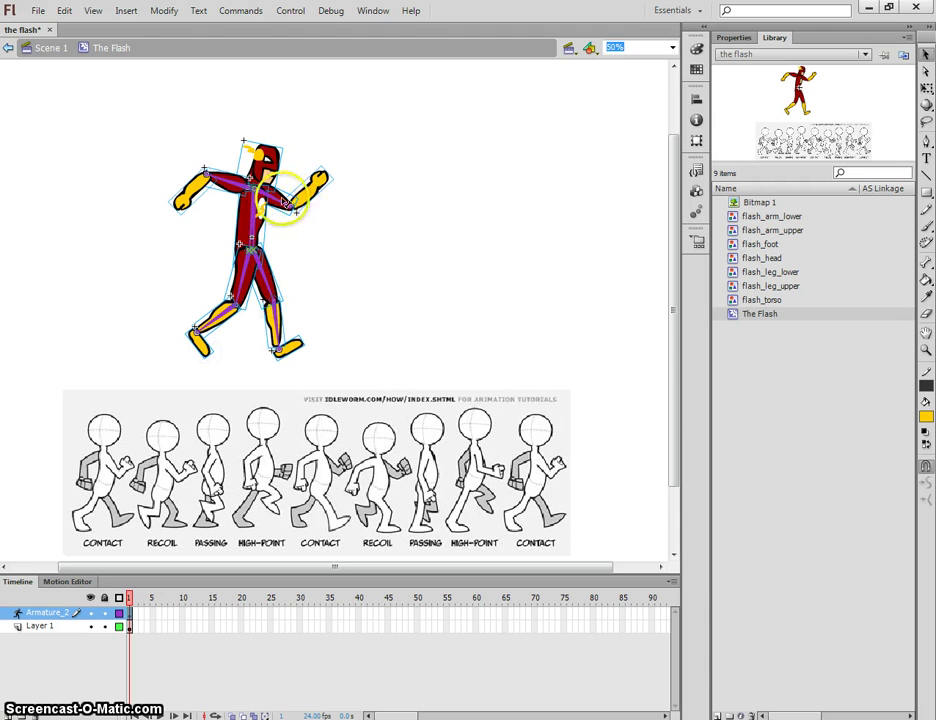
Step: Pose the armature's arms at frame 1 to match the first Contact figure and tilt the head upright
mouse_move(287, 203)
left_mouse_down()
mouse_move(234, 196)
mouse_move(190, 160)
mouse_move(285, 229)
mouse_move(281, 194)
mouse_move(309, 212)
mouse_move(218, 246)
mouse_move(246, 213)
mouse_move(218, 228)
mouse_move(272, 168)
mouse_move(294, 192)
left_mouse_up()
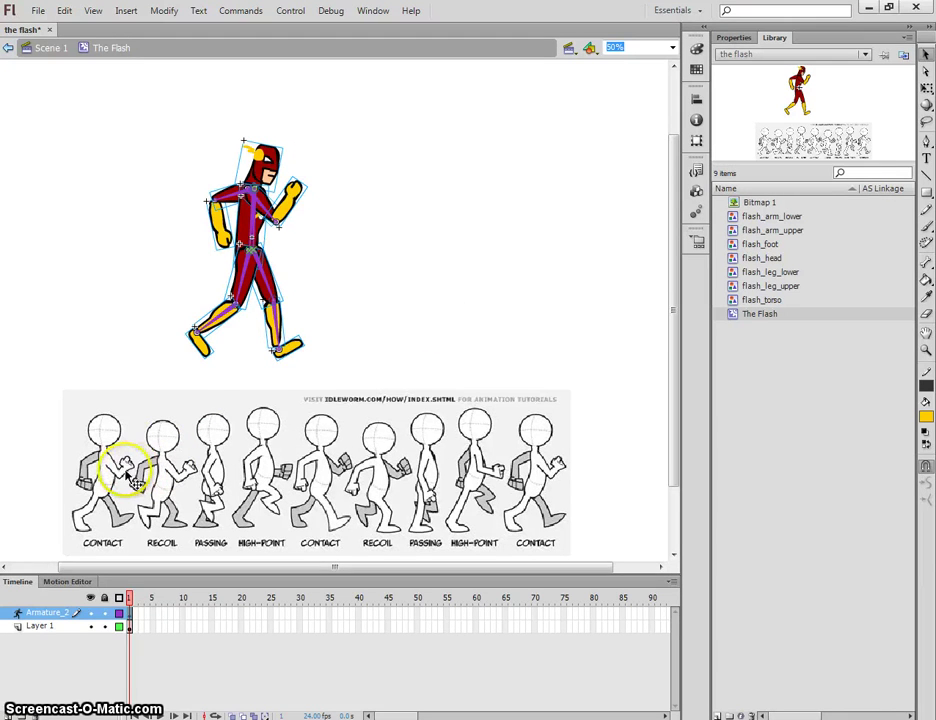
left_click_drag(271, 151, 272, 151)
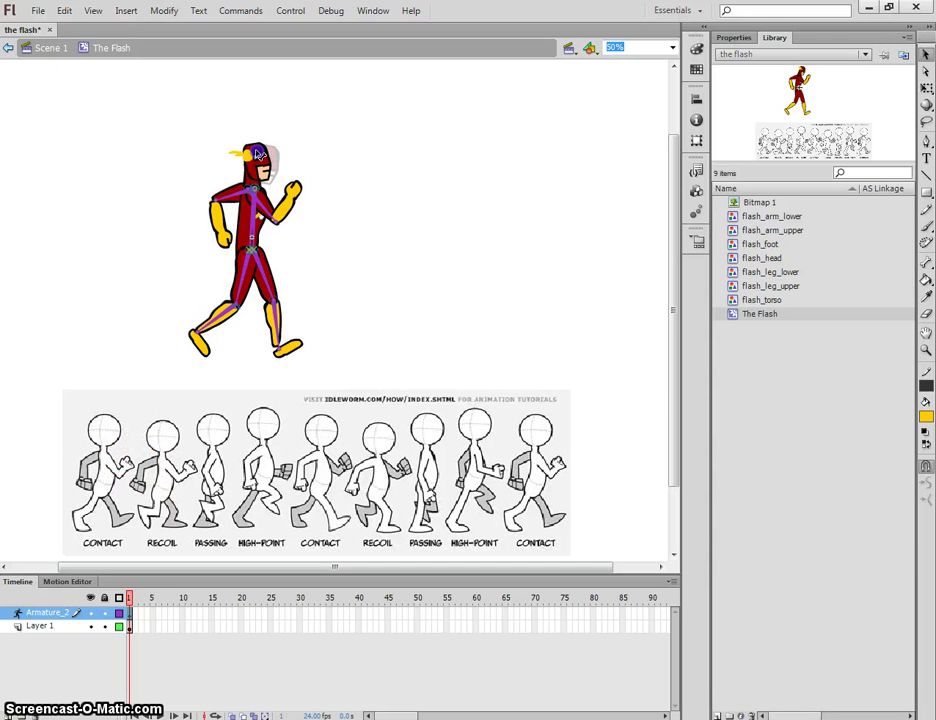
left_click(259, 153)
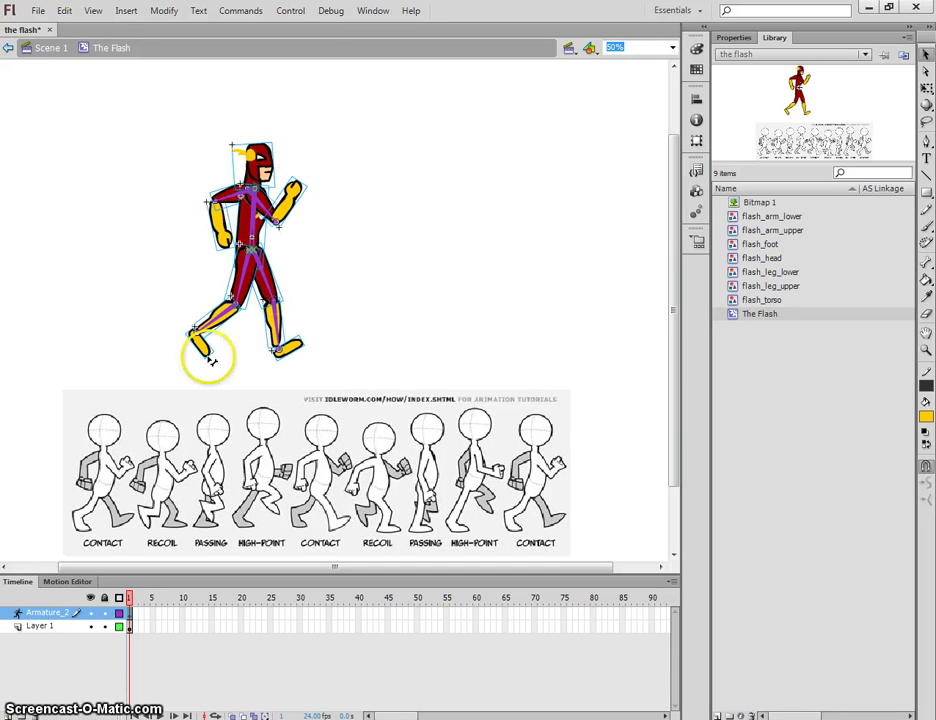
left_click(334, 283)
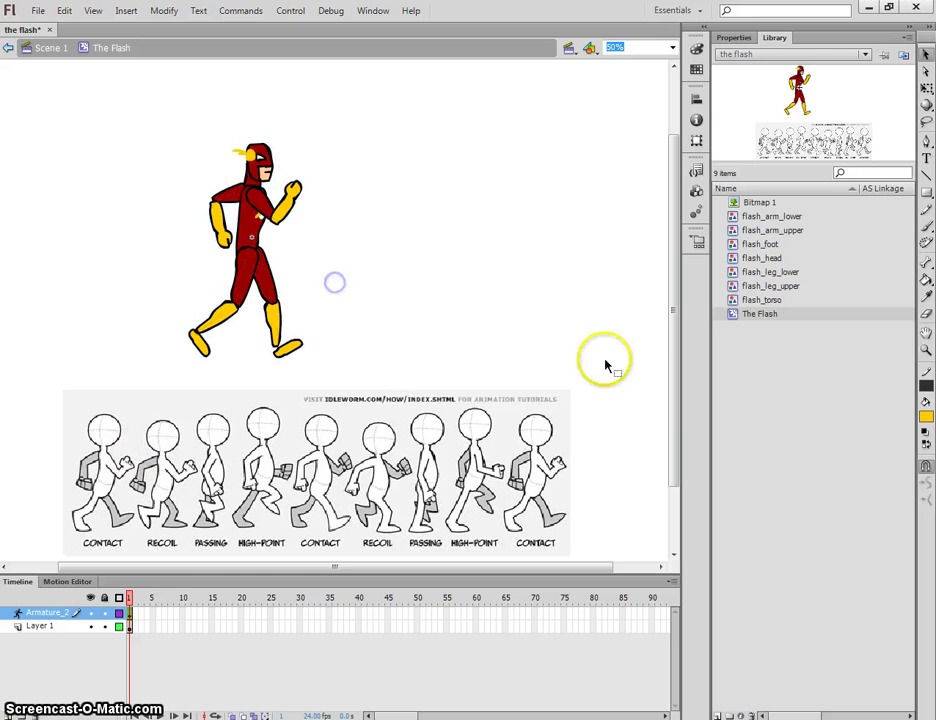
Step: Insert a pose at frame 5 of Armature_2 and extend the reference image on Layer 1 to frame 90
right_click(153, 614)
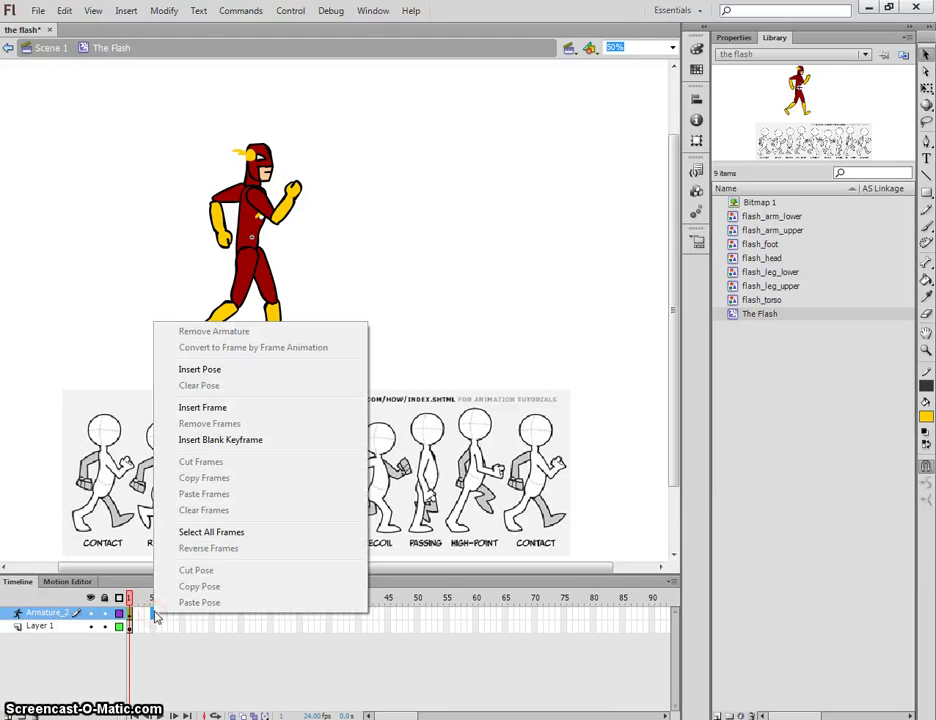
left_click(217, 370)
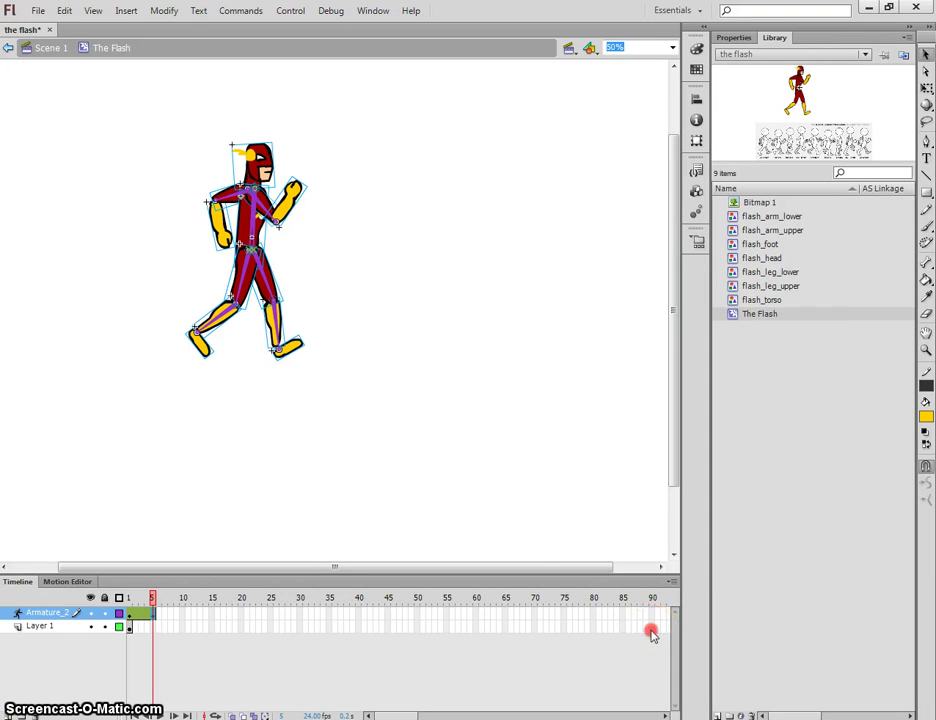
right_click(651, 634)
left_click(663, 300)
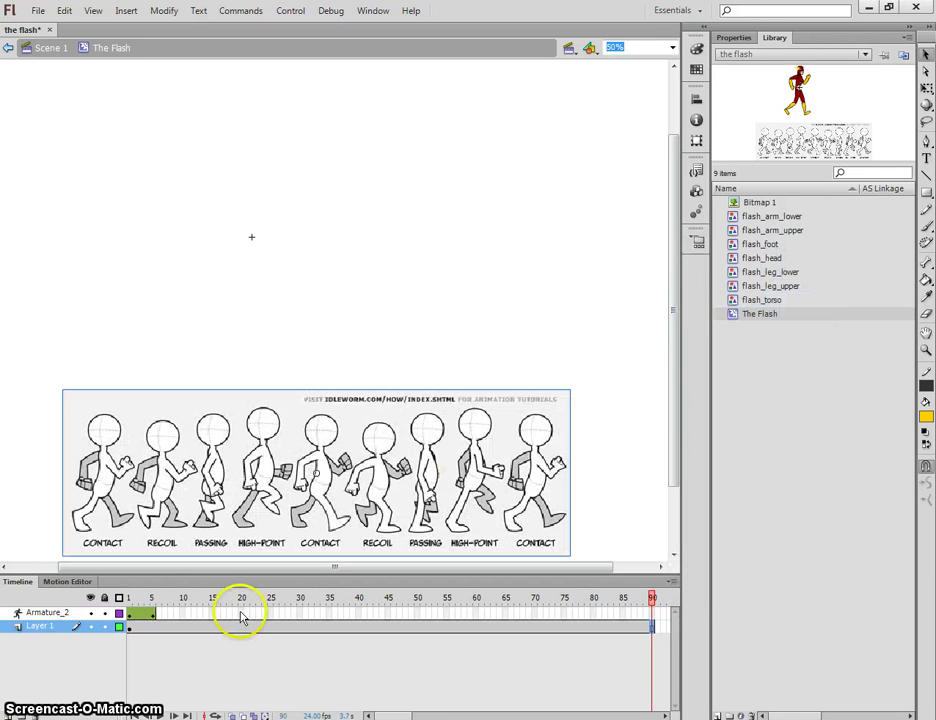
Step: Return the playhead to frame 5 and save the document with auto-recovery enabled
left_click(189, 599)
key("comma")
key("comma")
key("comma")
key("comma")
key("comma")
key("comma")
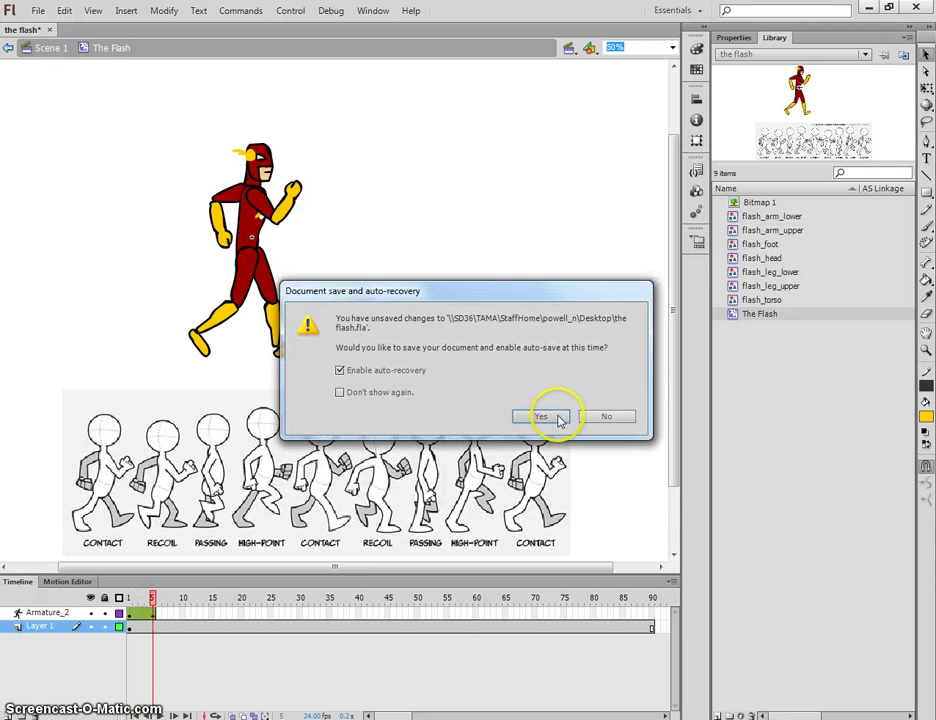
left_click(550, 416)
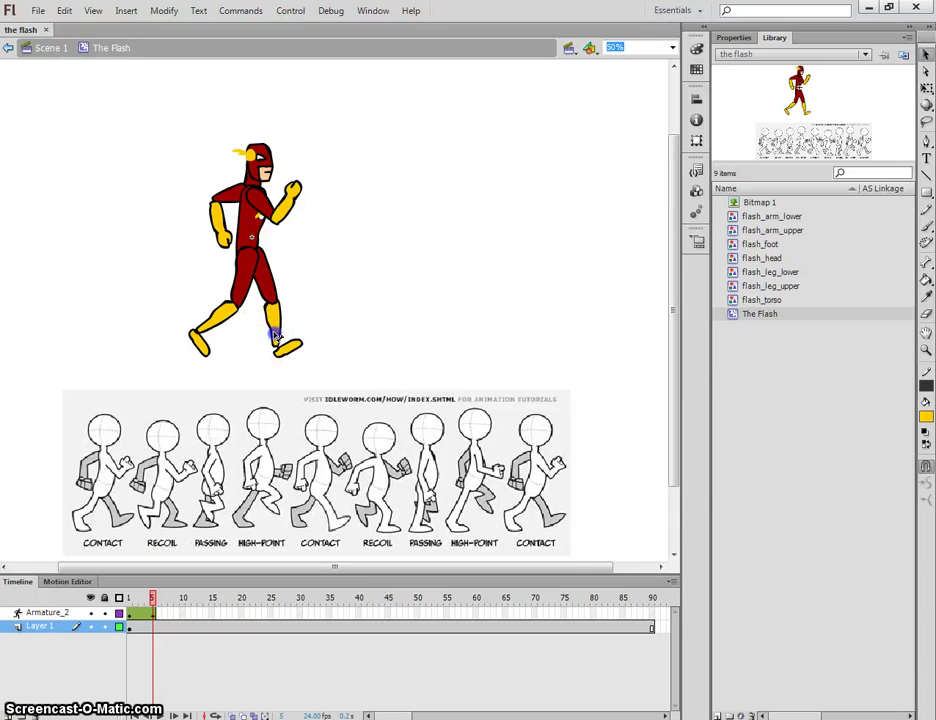
Step: Pose the legs and arms at frame 5 to match the first Recoil figure and scrub the timeline to check the motion
left_click_drag(274, 336, 286, 343)
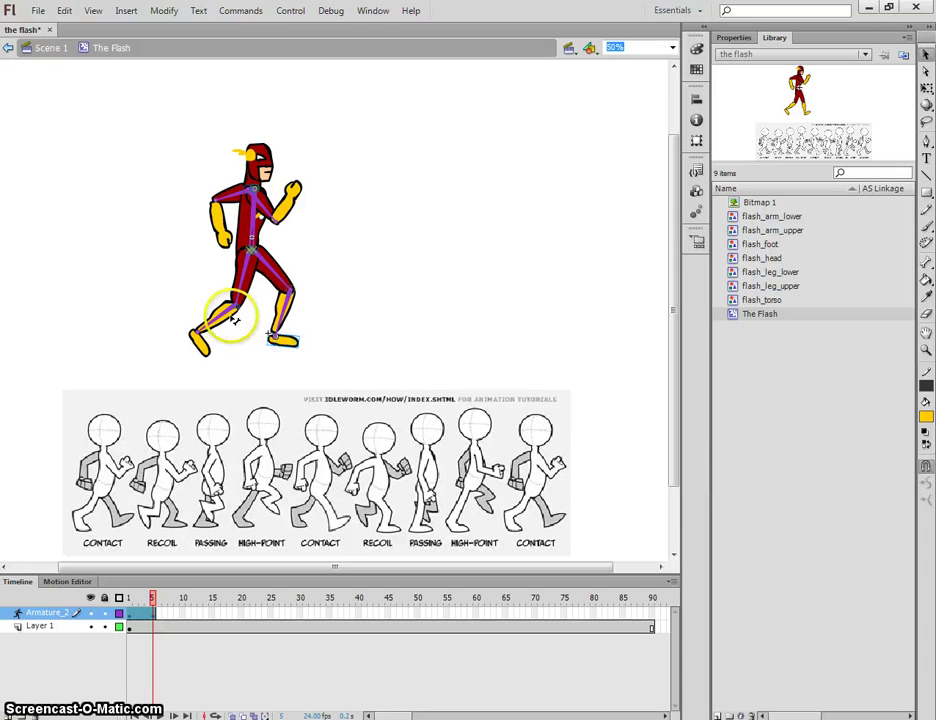
mouse_move(236, 321)
left_mouse_down()
mouse_move(209, 313)
mouse_move(203, 328)
mouse_move(228, 308)
left_mouse_up()
left_click_drag(291, 204, 286, 223)
left_click_drag(221, 235, 236, 242)
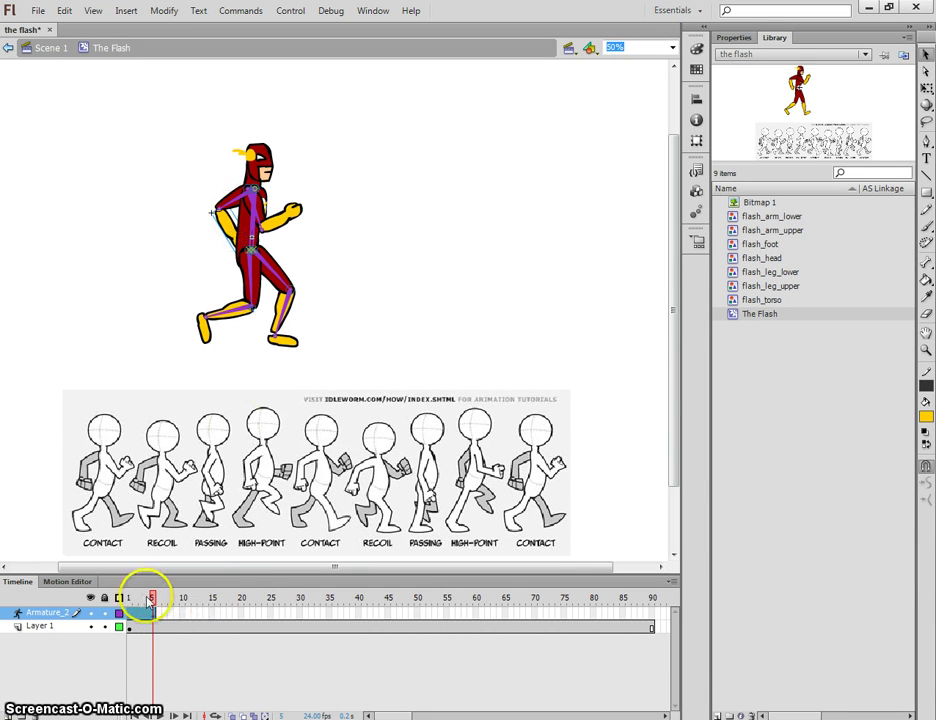
left_click(146, 598)
mouse_move(146, 598)
left_mouse_down()
mouse_move(164, 599)
mouse_move(130, 600)
mouse_move(156, 604)
left_mouse_up()
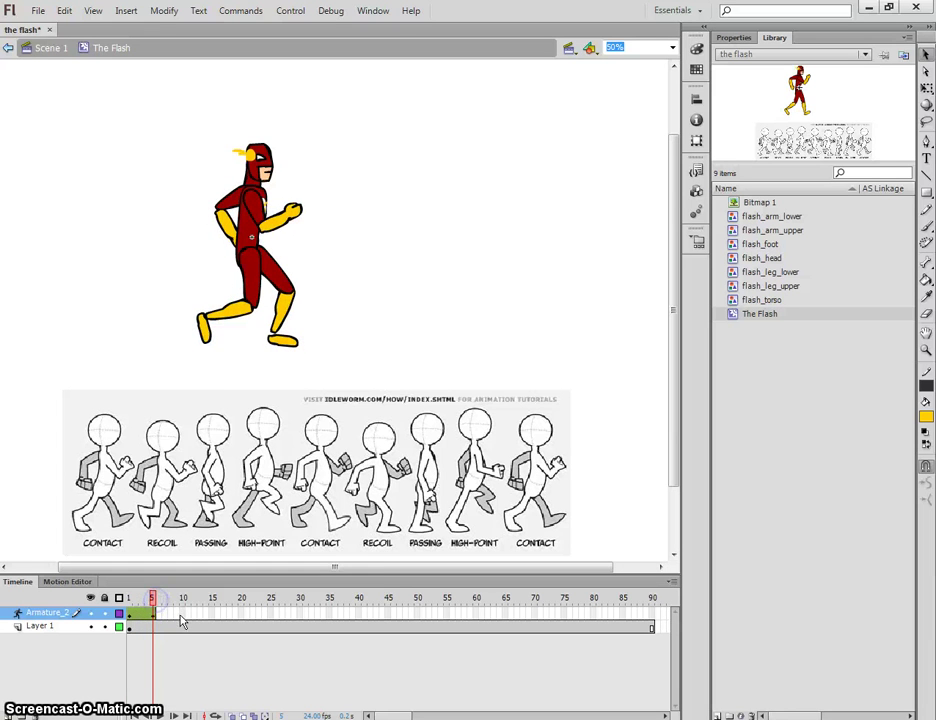
Step: Insert a pose at frame 10 of the Armature_2 layer
right_click(181, 614)
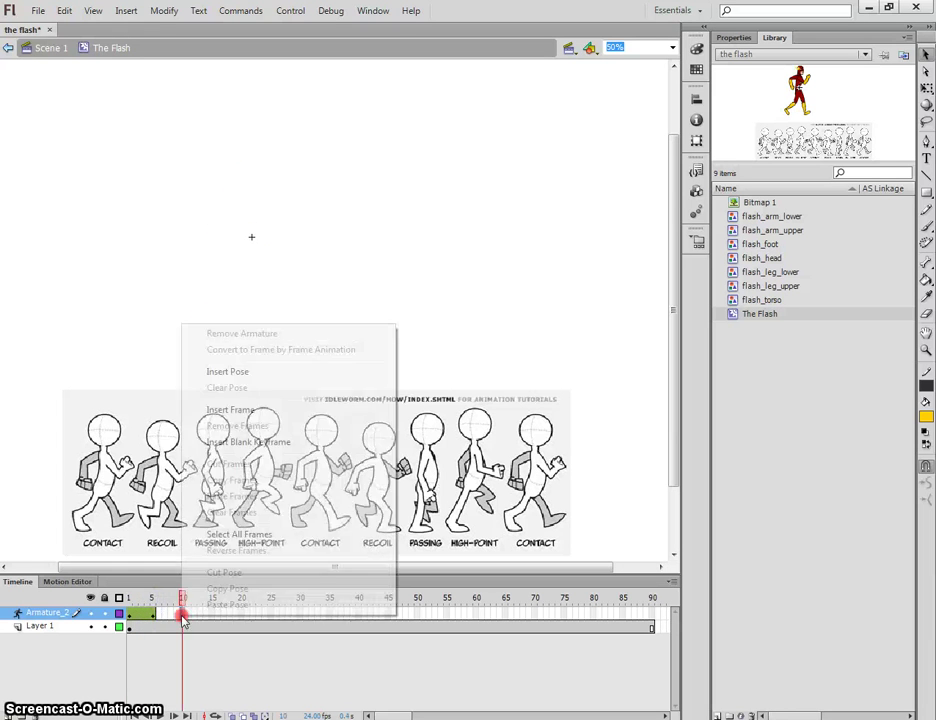
left_click(248, 378)
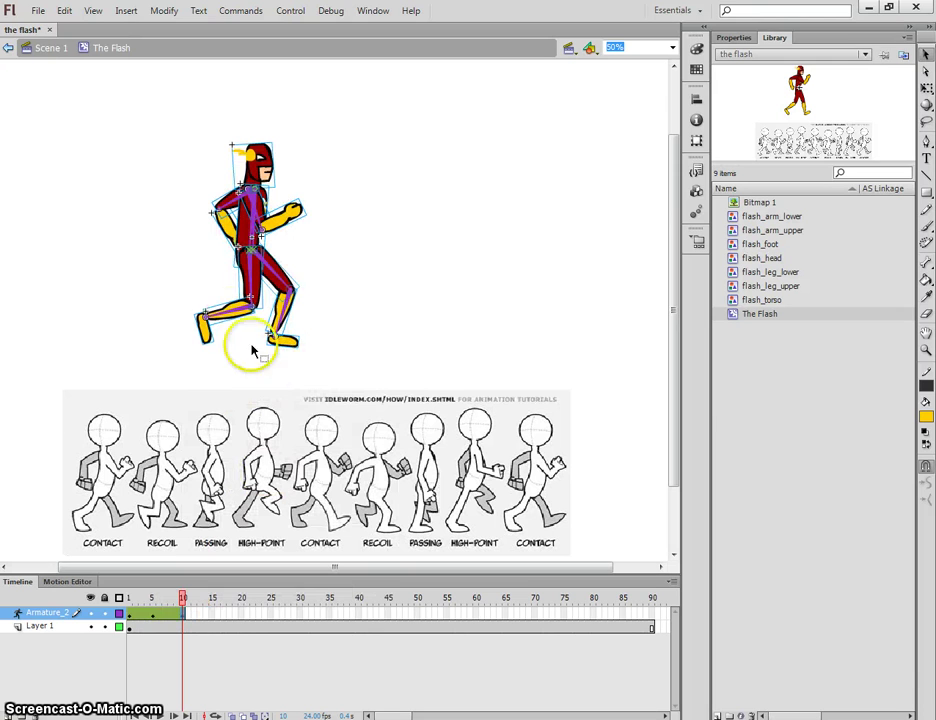
Step: Pose the legs and arms at frame 10 to match the first Passing figure in the reference image
left_click_drag(229, 314, 269, 303)
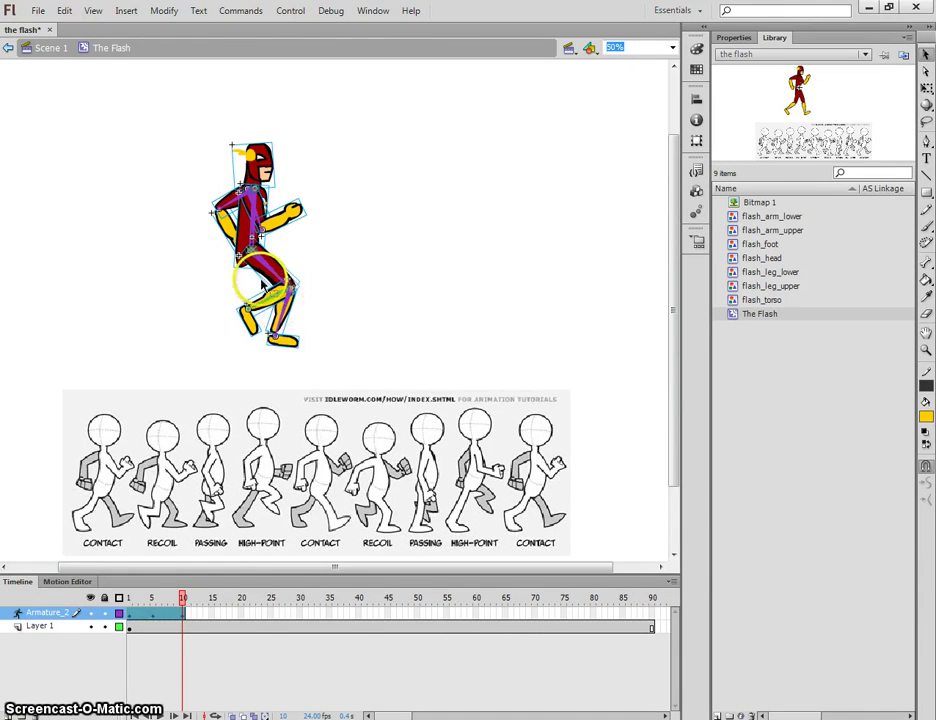
left_click_drag(279, 318, 238, 342)
left_click_drag(296, 218, 291, 215)
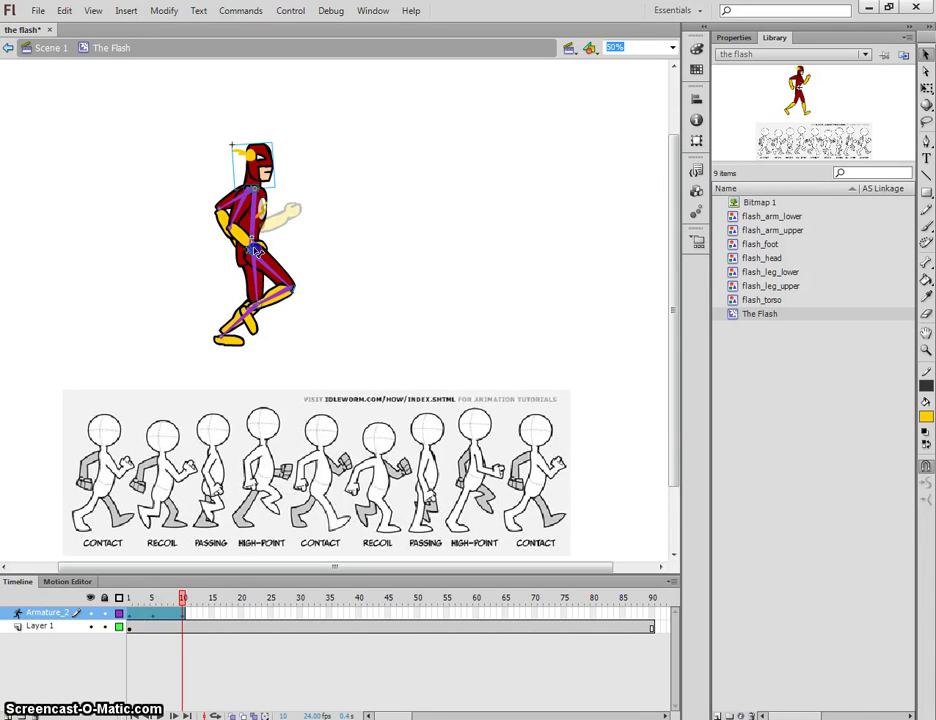
left_click_drag(257, 250, 219, 220)
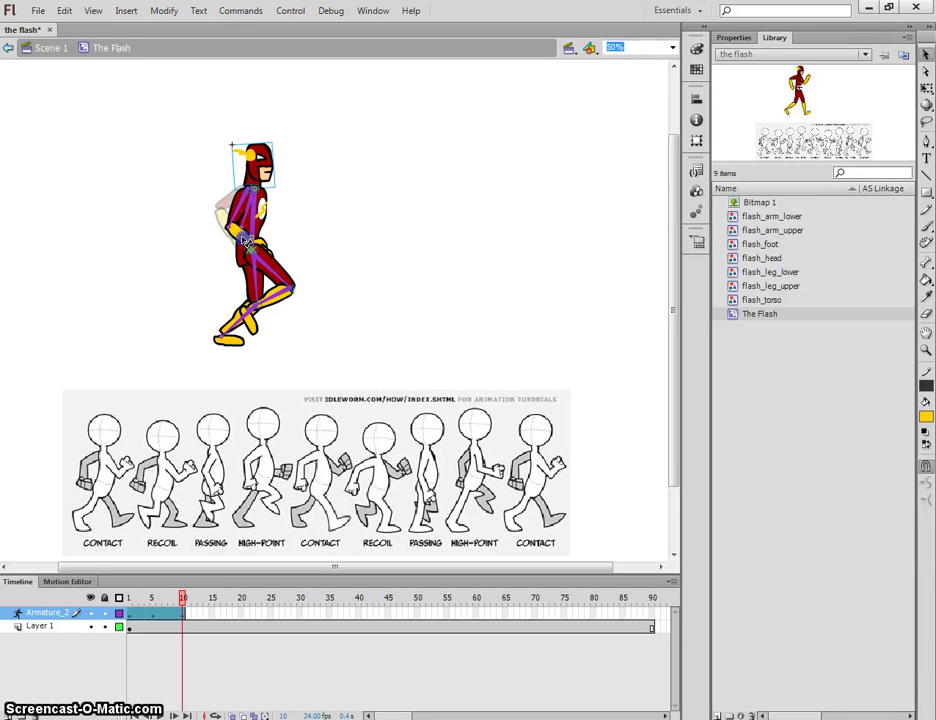
left_click_drag(244, 240, 229, 258)
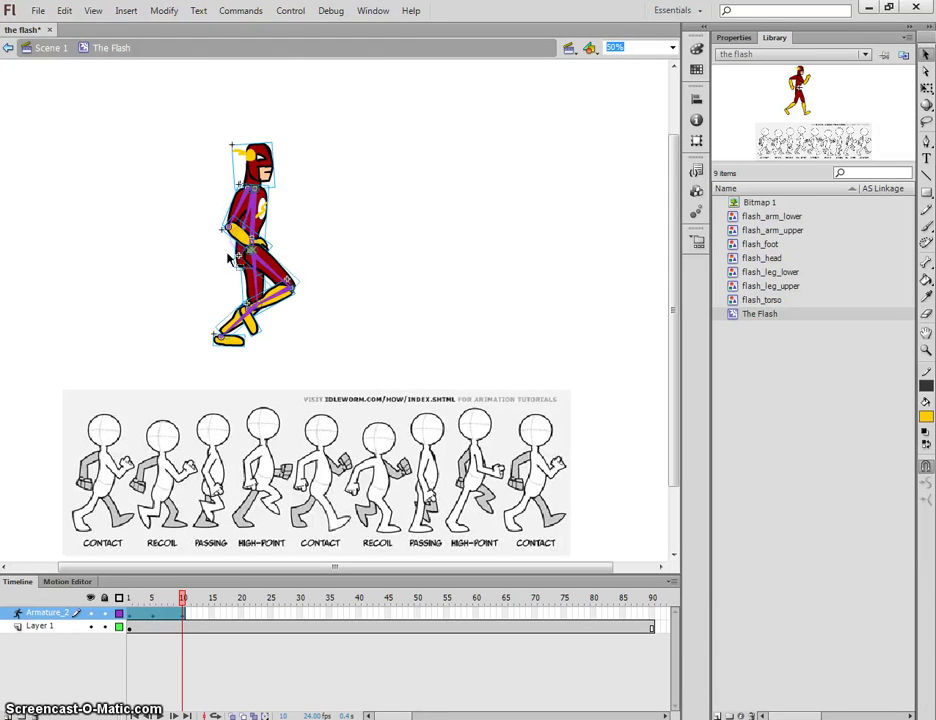
left_click(213, 251)
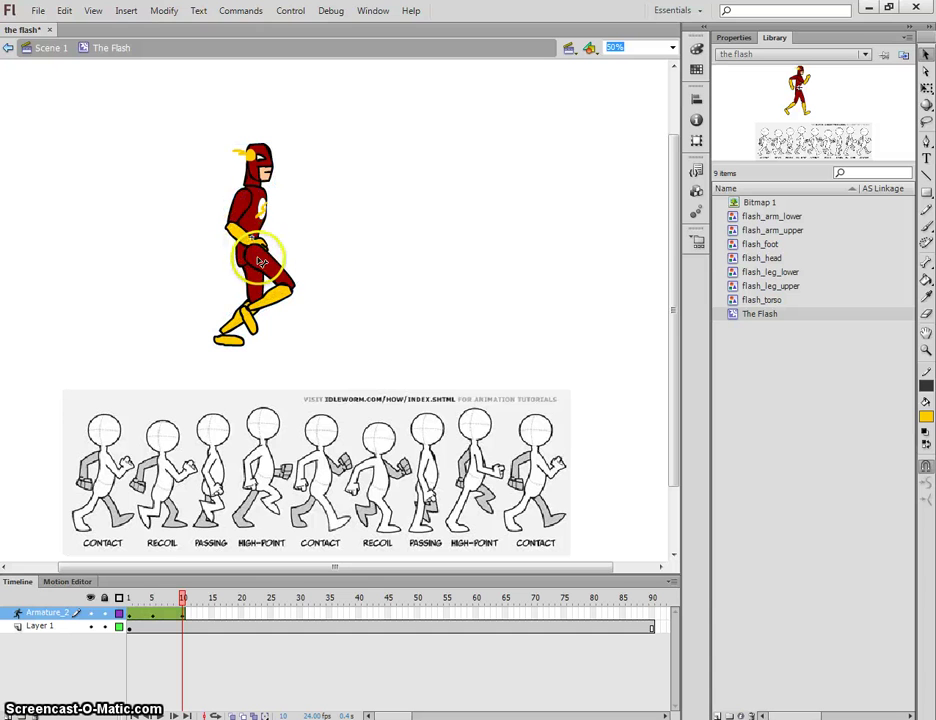
Step: Bring the near arm's upper and lower parts to the front of the figure at frame 10
left_click(244, 239)
left_click_drag(245, 228, 242, 210)
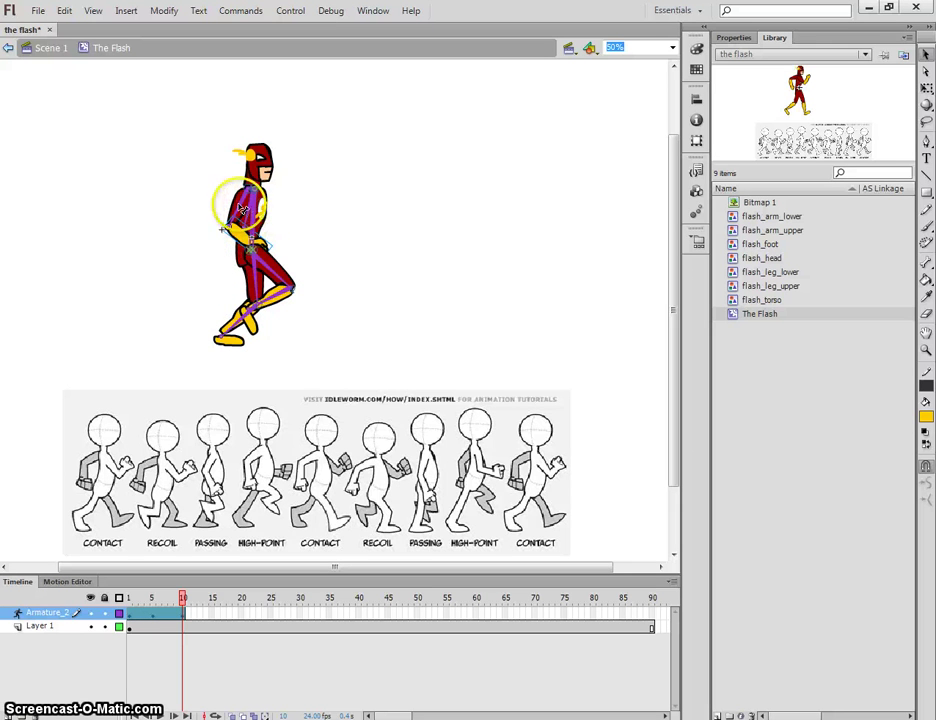
right_click(238, 207)
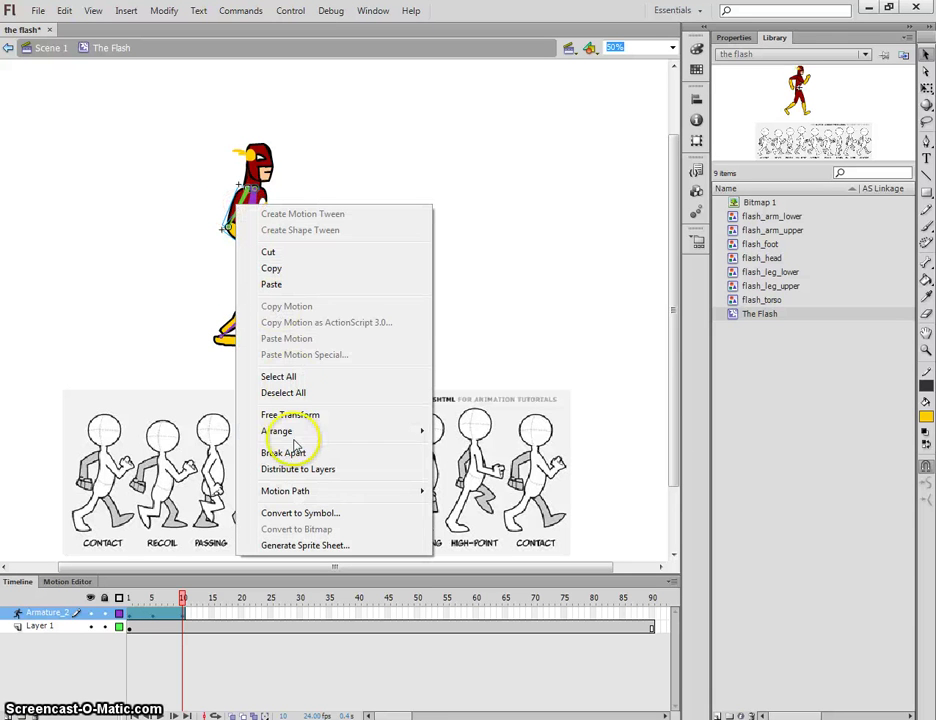
mouse_move(300, 438)
left_click(471, 433)
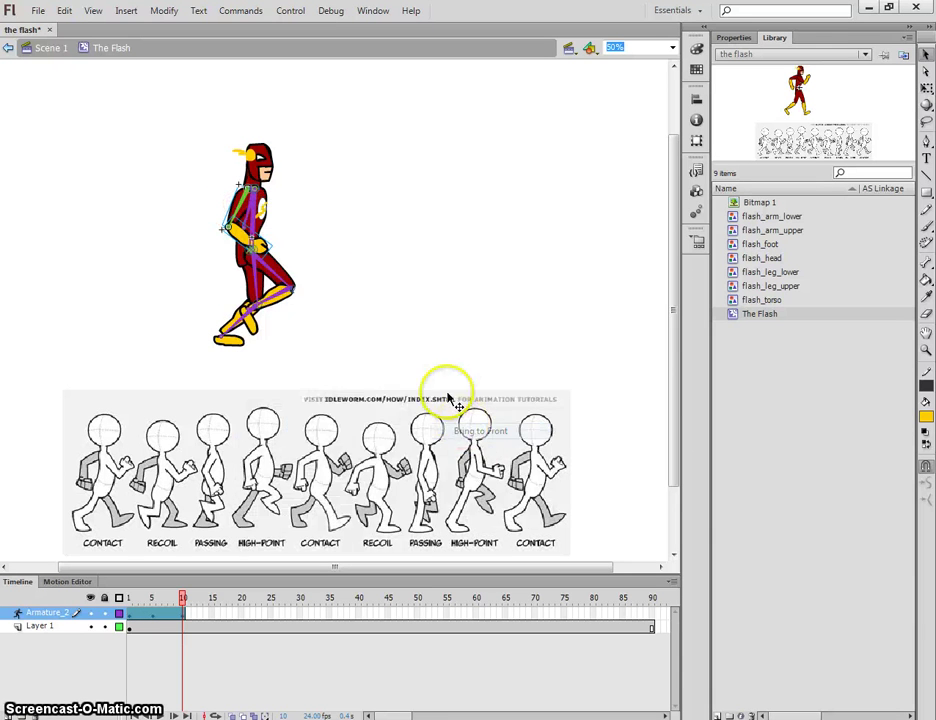
left_click(381, 245)
mouse_move(184, 599)
left_mouse_down()
mouse_move(150, 602)
mouse_move(194, 602)
mouse_move(113, 600)
mouse_move(181, 598)
left_mouse_up()
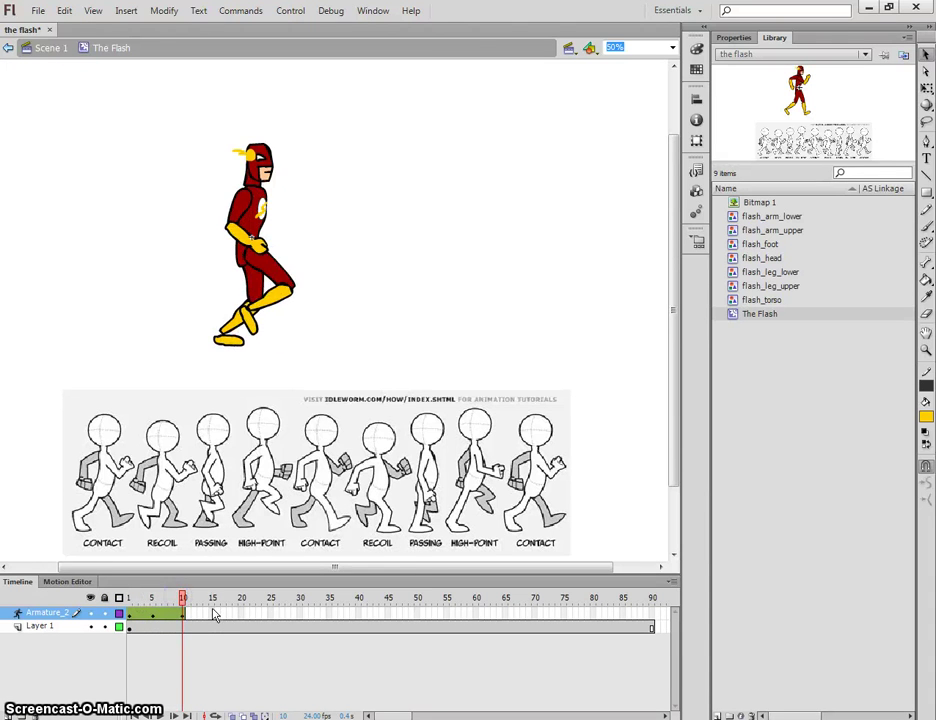
Step: Insert a pose at frame 15 of Armature_2 and raise the front leg and extend the rear leg like the first High-Point figure
right_click(213, 614)
left_click(299, 365)
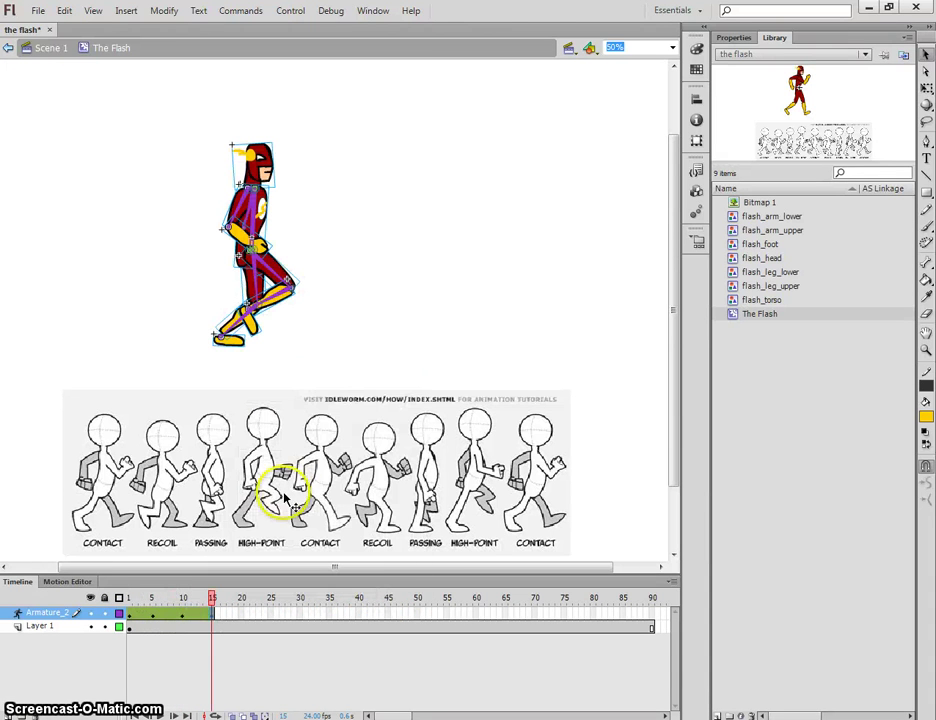
left_click_drag(272, 296, 294, 272)
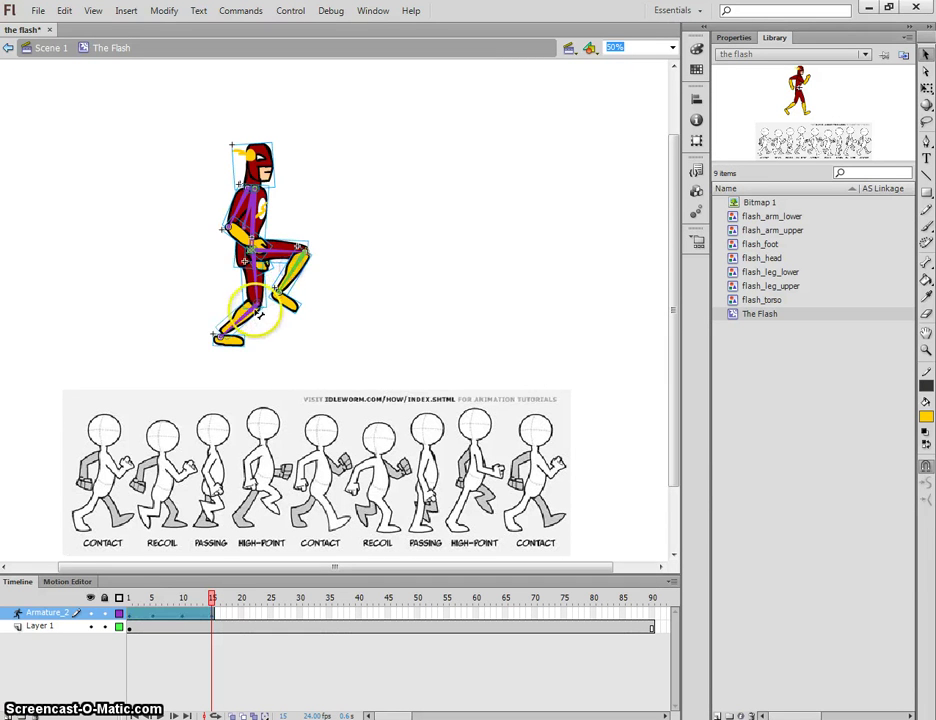
left_click_drag(244, 317, 203, 339)
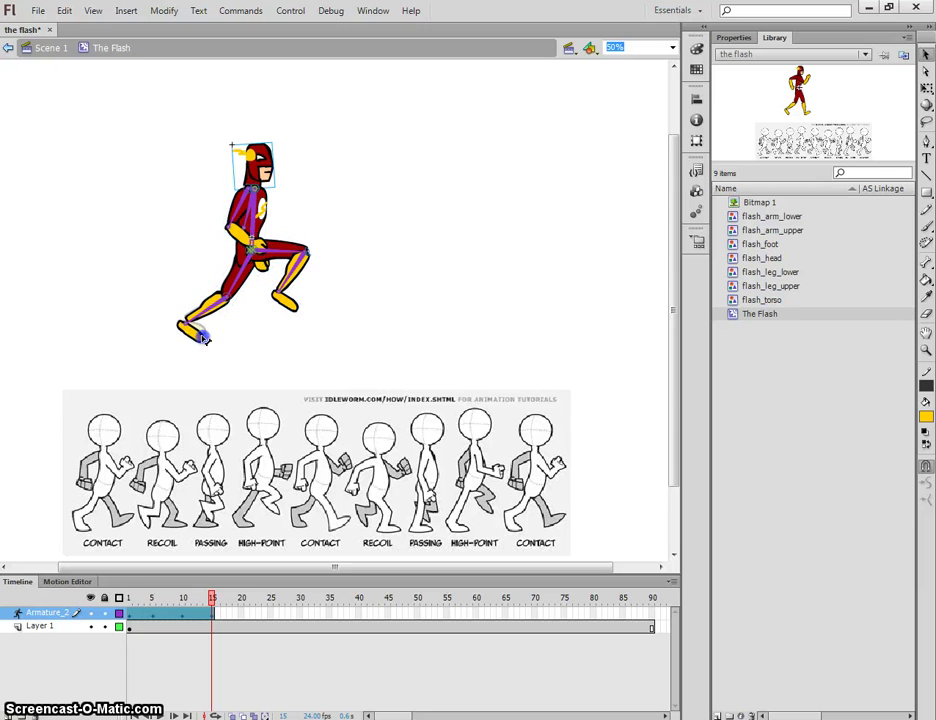
Step: Pose both arms at frame 15, with the near arm swung back and the far arm forward, and preview the motion
left_click(246, 254)
left_click_drag(242, 238, 224, 236)
left_click(263, 280)
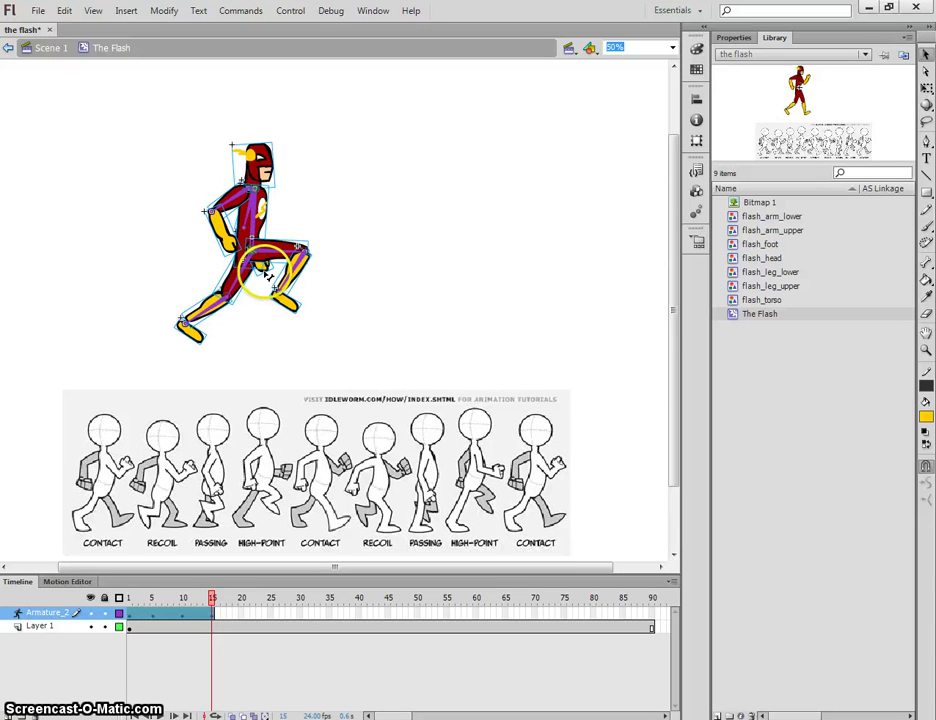
left_click_drag(265, 270, 265, 272)
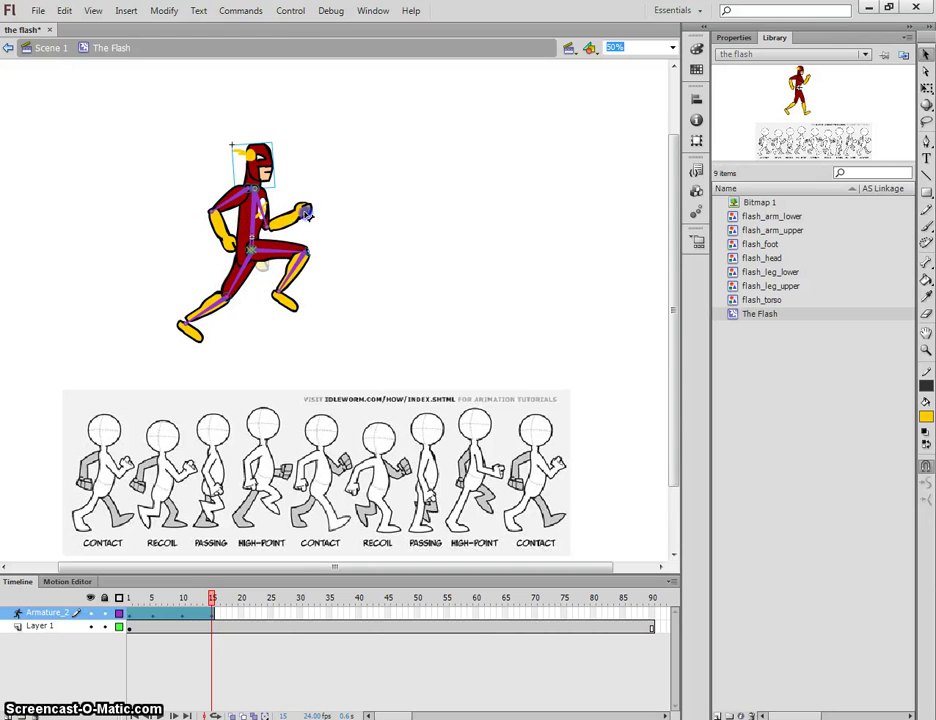
left_click_drag(314, 209, 297, 219)
left_click(212, 617)
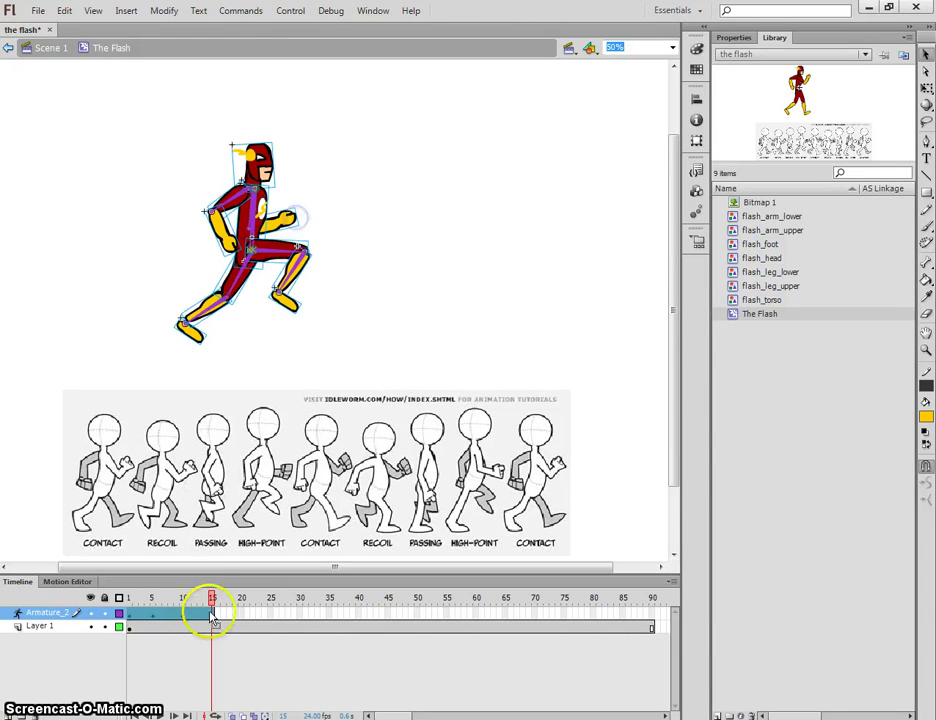
key("Return")
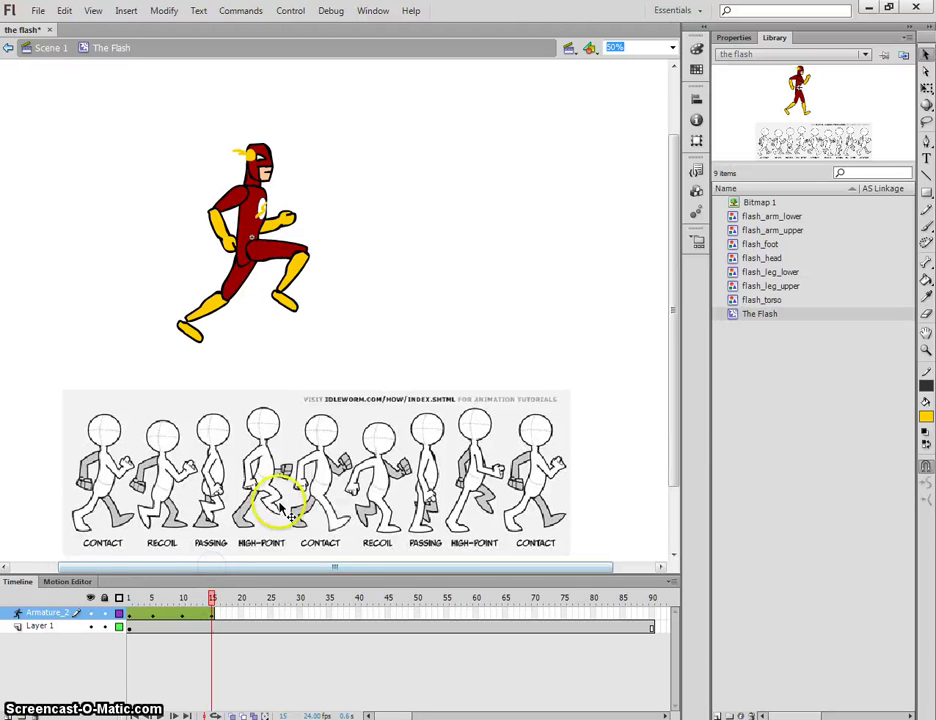
Step: Insert a pose at frame 20 of Armature_2 and extend the front leg forward like the second Contact figure
right_click(241, 612)
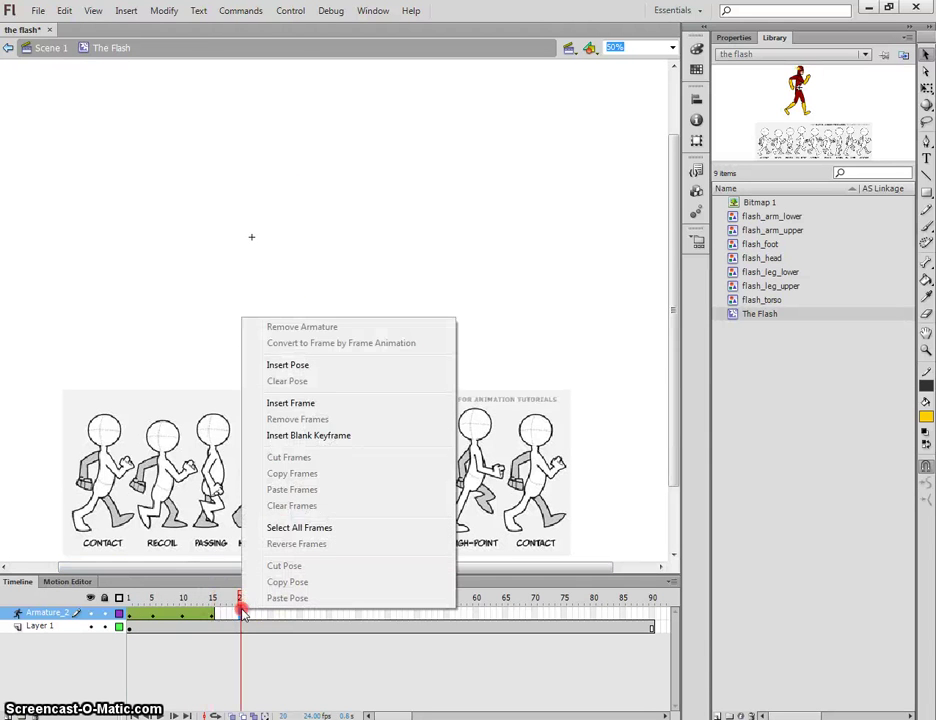
left_click(312, 366)
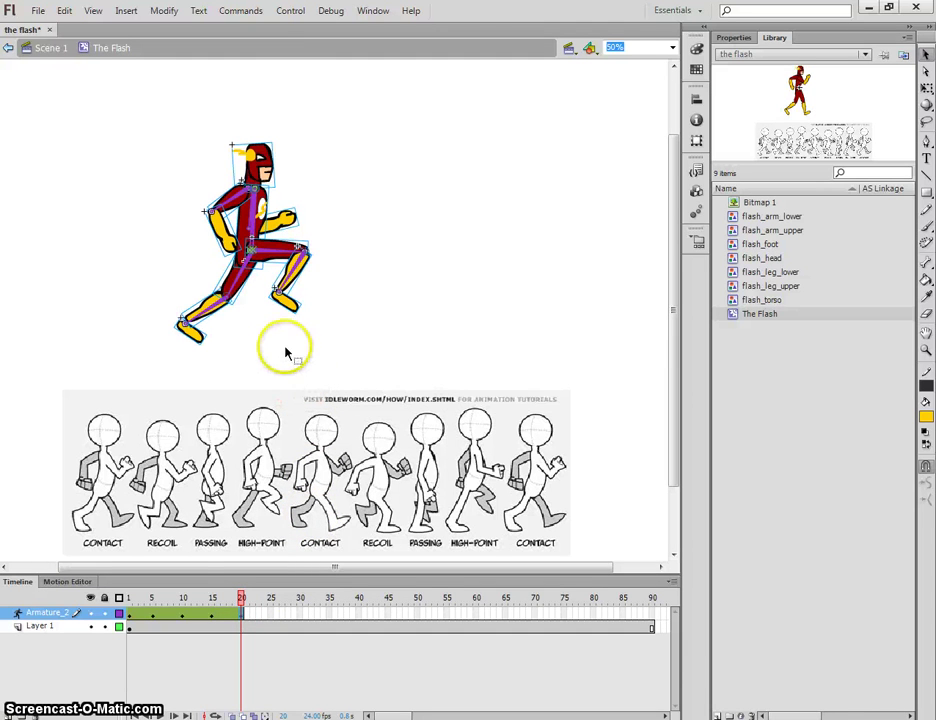
mouse_move(287, 302)
left_mouse_down()
mouse_move(286, 318)
mouse_move(318, 355)
mouse_move(332, 342)
left_mouse_up()
mouse_move(238, 598)
left_mouse_down()
mouse_move(195, 598)
mouse_move(253, 598)
mouse_move(242, 599)
left_mouse_up()
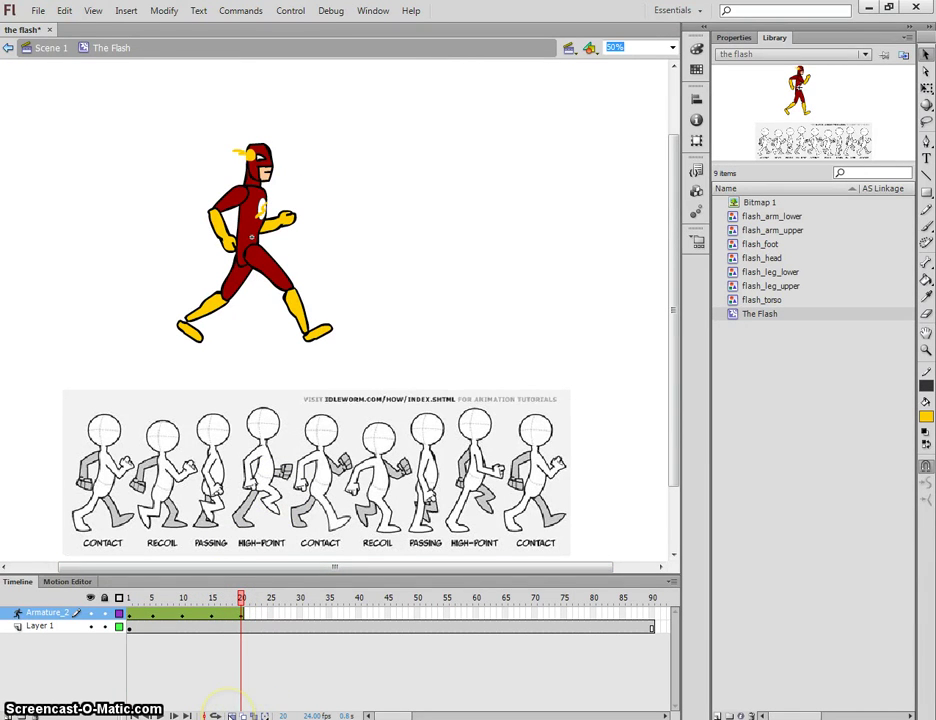
Step: Turn on onion skinning, set its range to frames 1 through 20, and select the Armature_2 frames
left_click(231, 716)
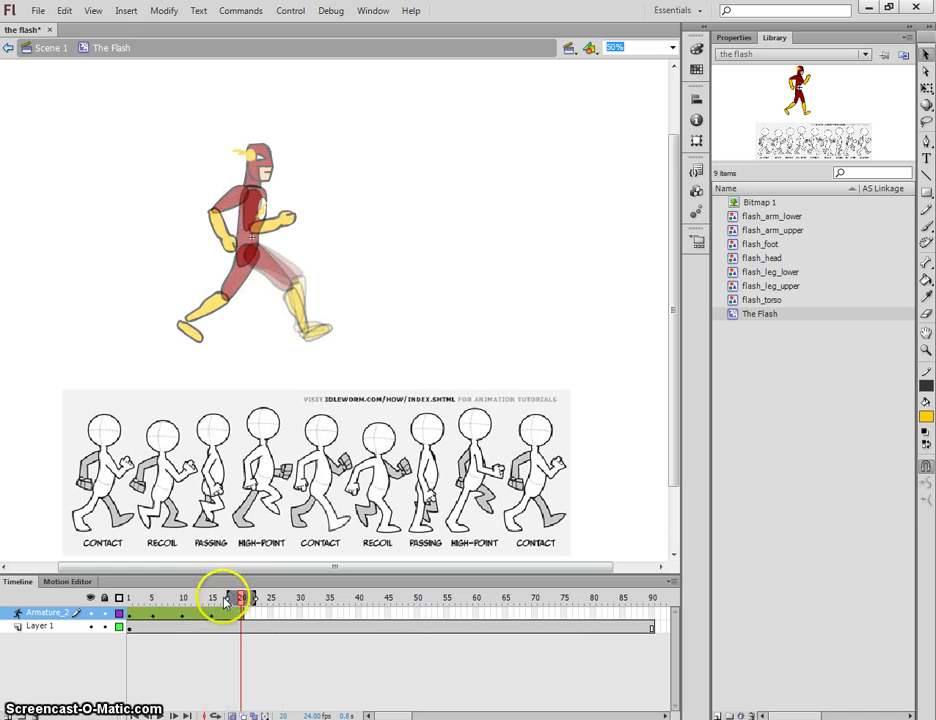
left_click_drag(125, 602, 128, 602)
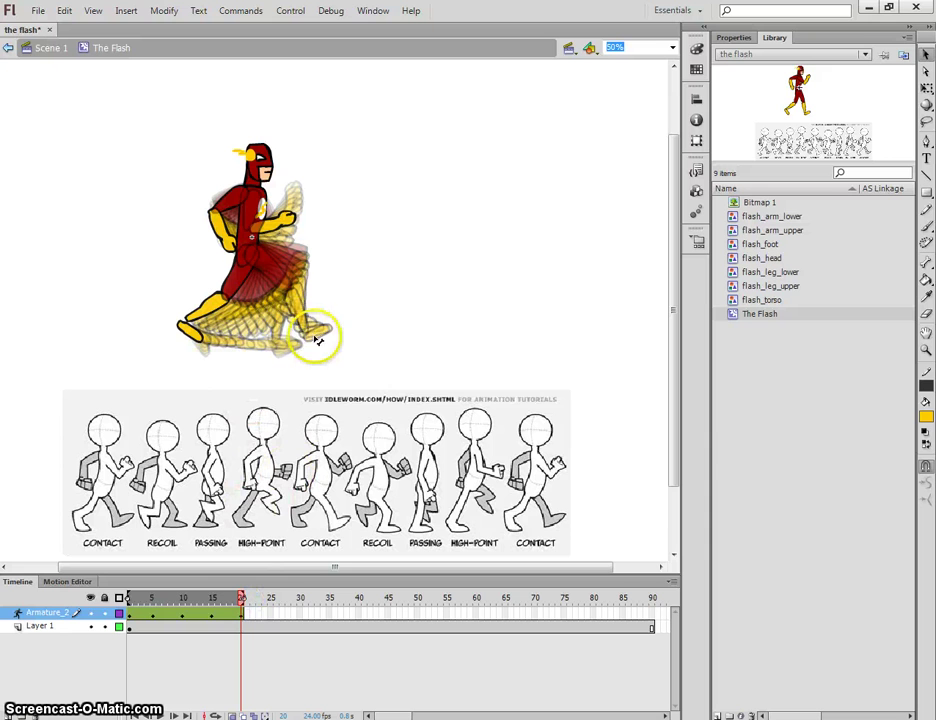
left_click(244, 613)
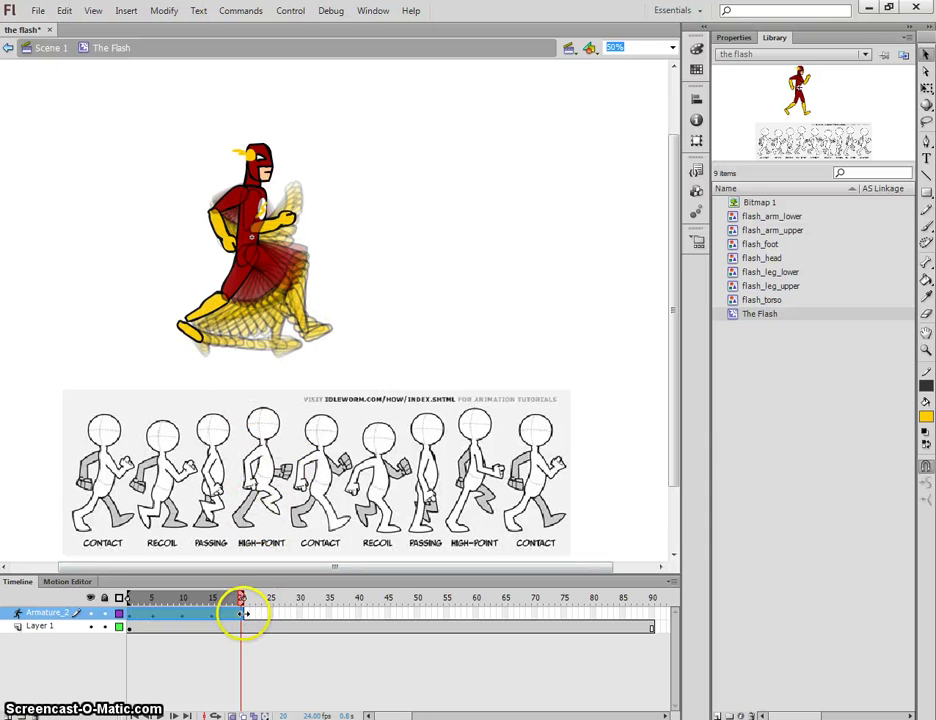
Step: Lower the front foot at frame 20 and adjust the rear foot at frame 18 to follow the onion-skin outlines
left_click_drag(318, 329, 296, 349)
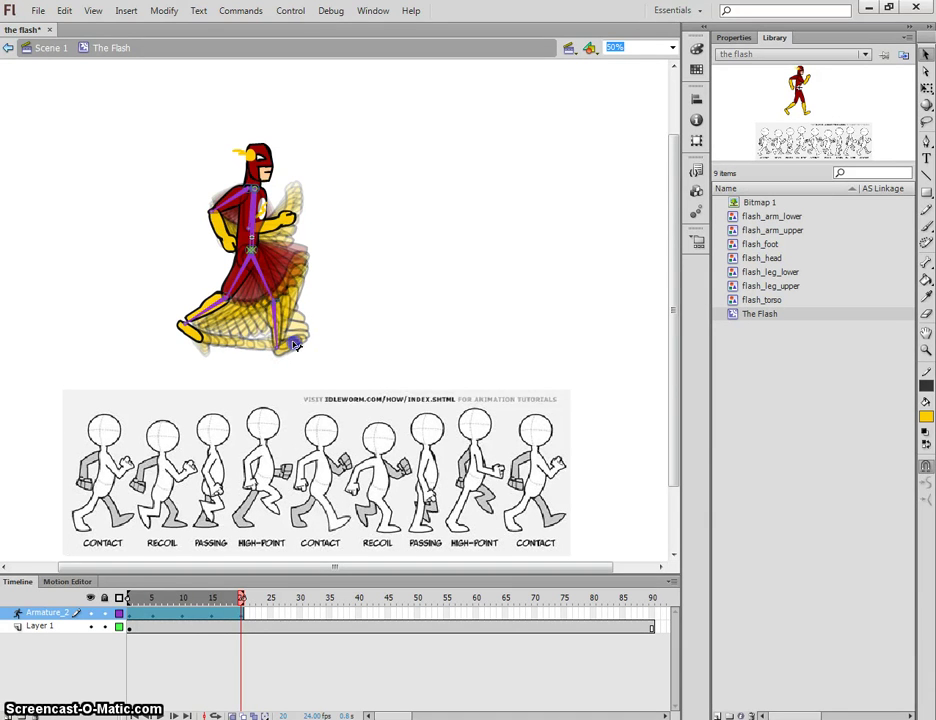
mouse_move(217, 598)
left_mouse_down()
mouse_move(120, 601)
mouse_move(232, 598)
left_mouse_up()
left_click(214, 311)
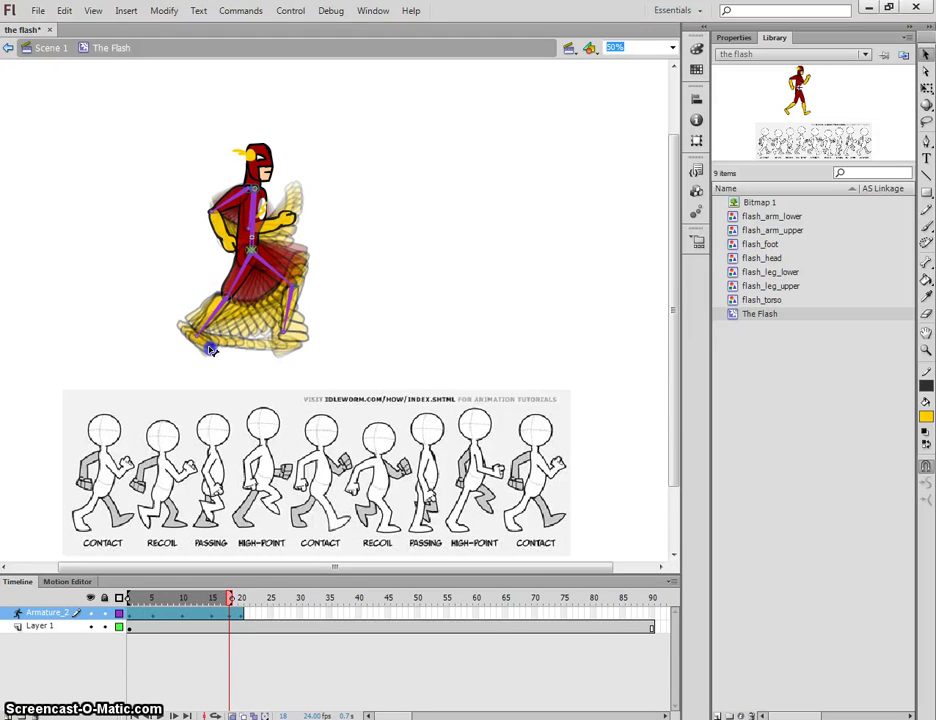
left_click(210, 628)
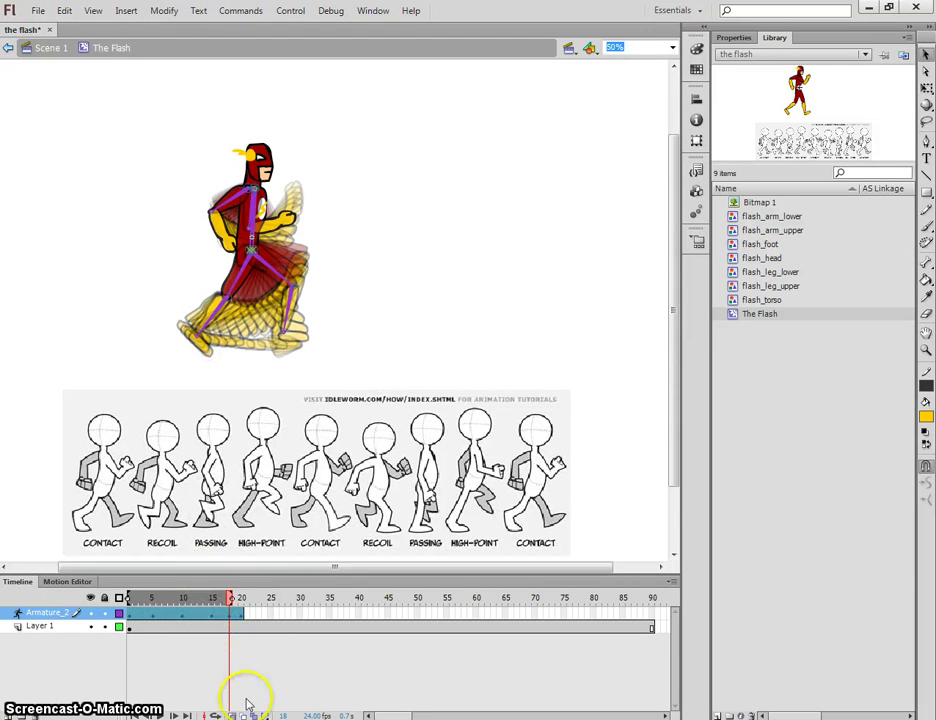
Step: Cut the pose at frame 18 of Armature_2 and paste it at frame 20
left_click(229, 598)
mouse_move(228, 598)
left_mouse_down()
mouse_move(150, 598)
mouse_move(244, 600)
mouse_move(232, 615)
left_mouse_up()
right_click(232, 617)
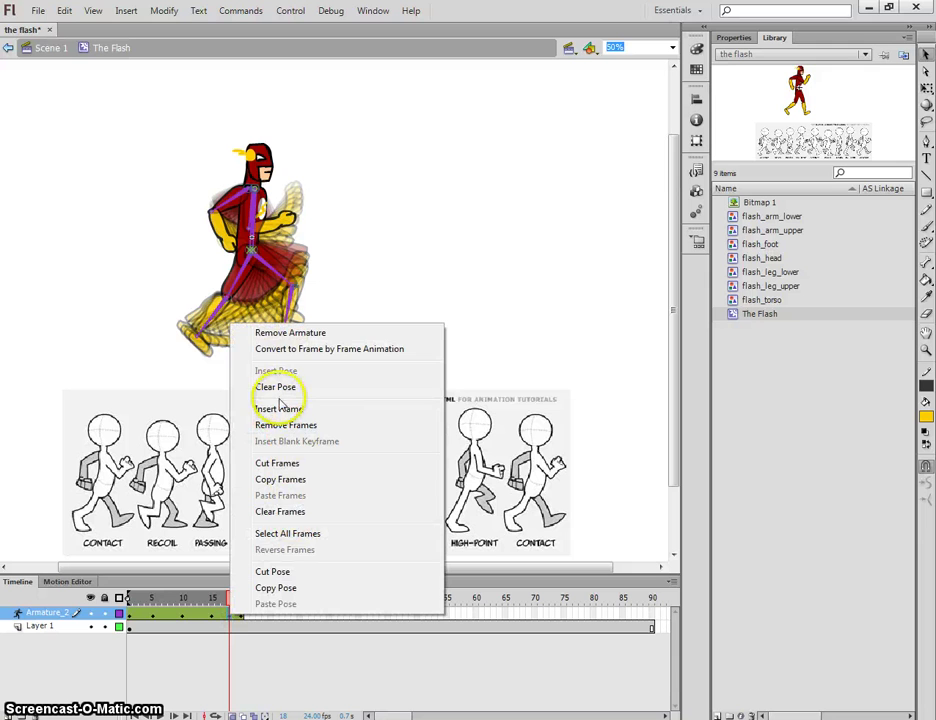
left_click(280, 573)
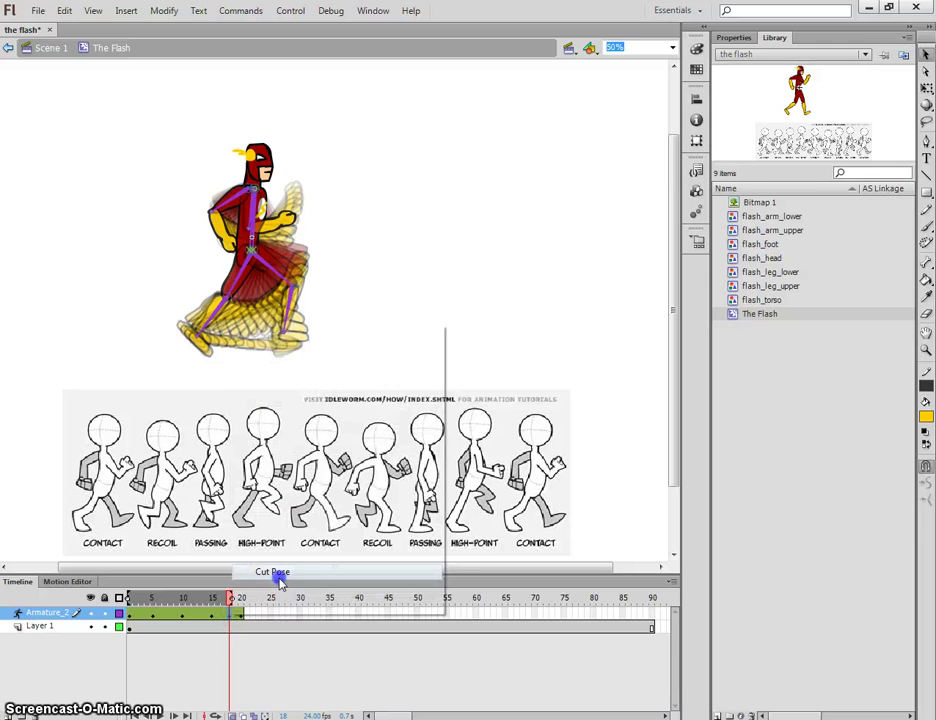
right_click(241, 615)
left_click(272, 605)
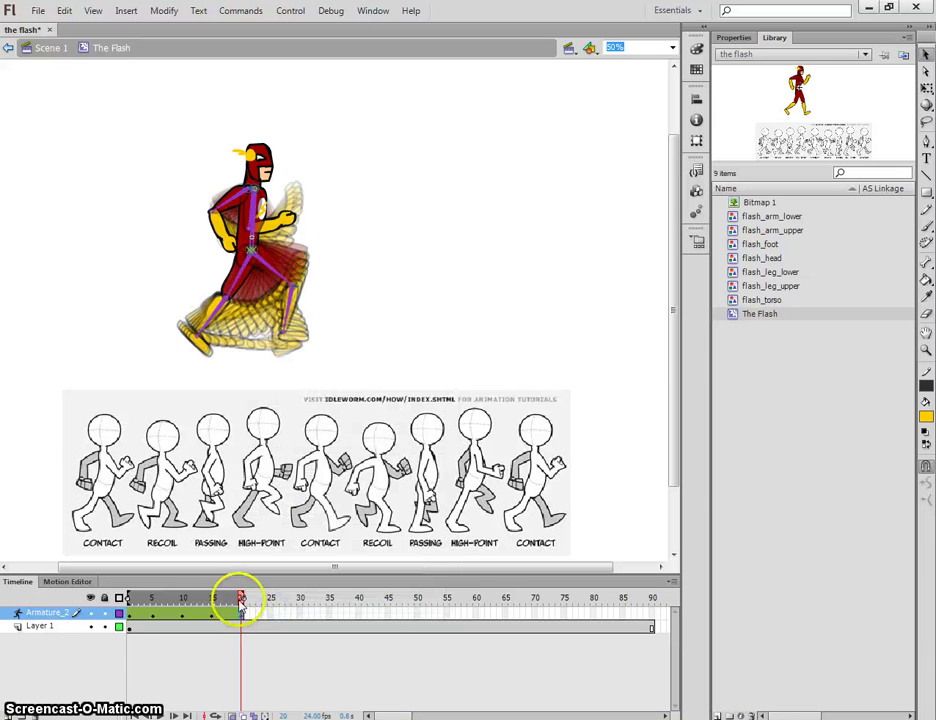
Step: Scrub and play the animation from frame 1 to check the walk motion
left_click_drag(241, 600, 198, 600)
key("Return")
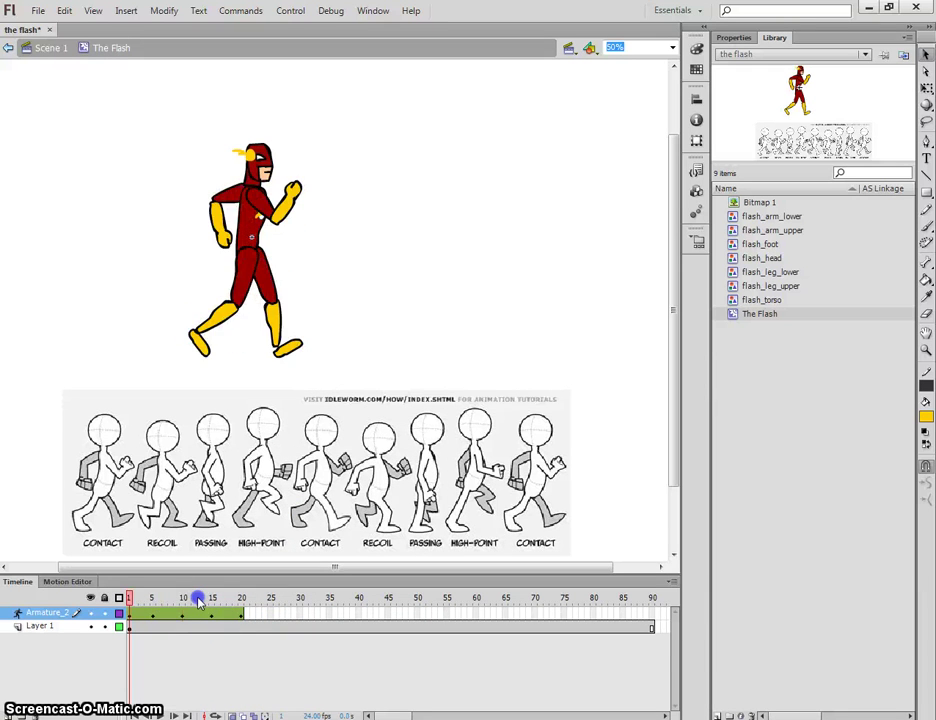
mouse_move(123, 598)
left_mouse_down()
mouse_move(266, 598)
mouse_move(120, 595)
left_mouse_up()
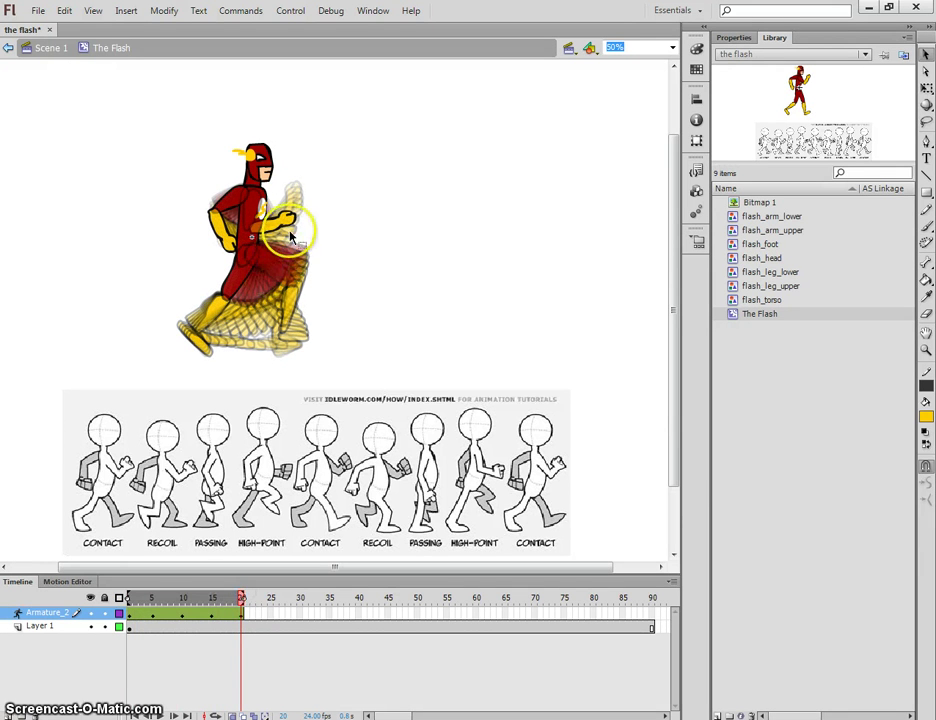
Step: Raise the front forearm at frame 20 to match its highest onion-skin outline and preview the motion
left_click_drag(290, 221, 289, 223)
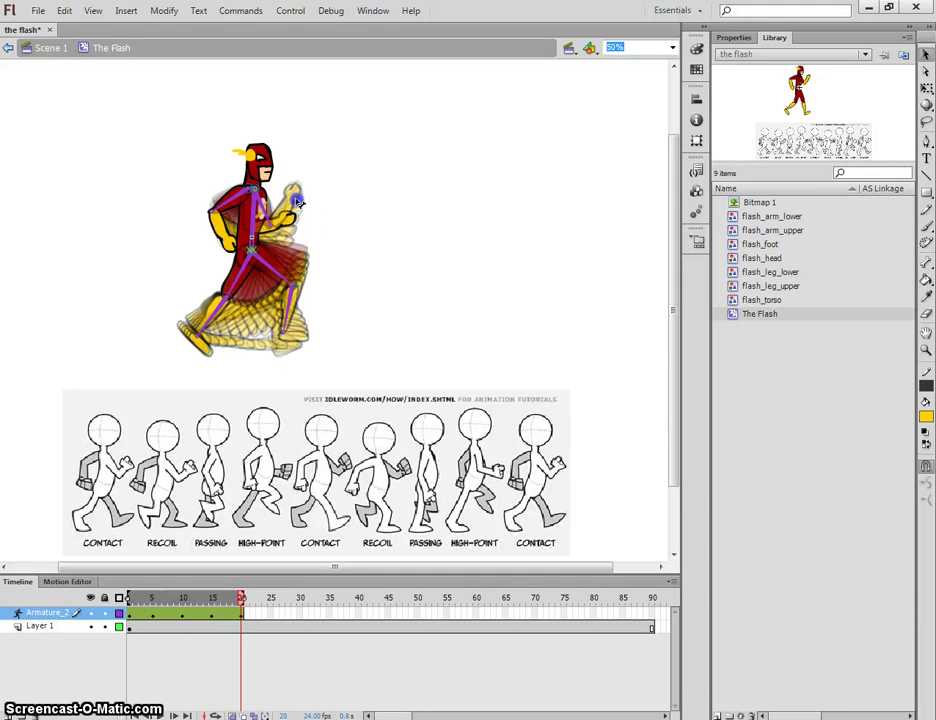
left_click(242, 597)
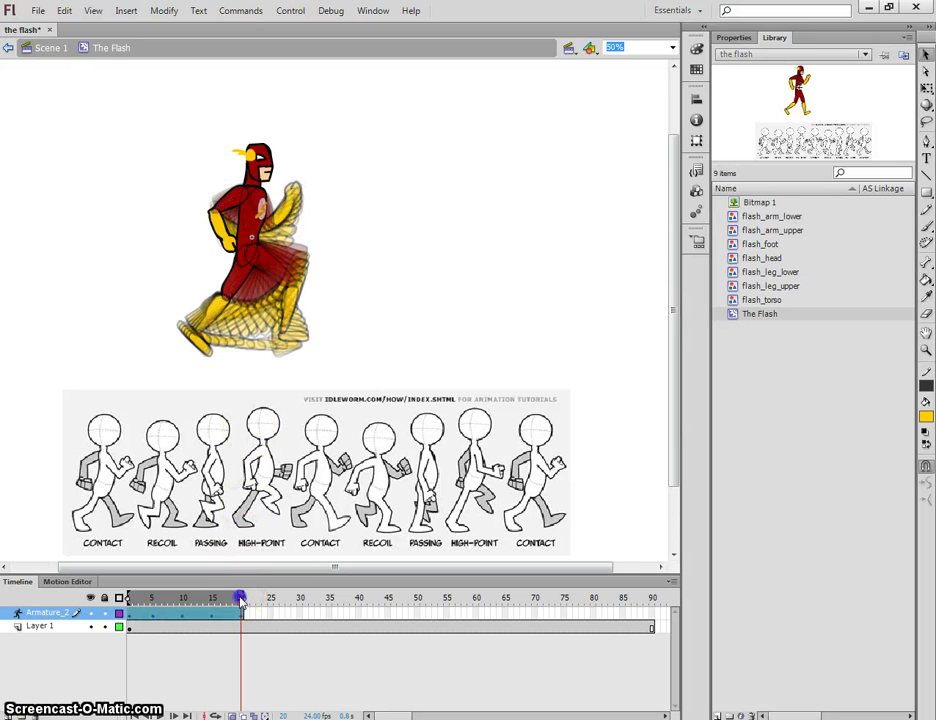
key("Return")
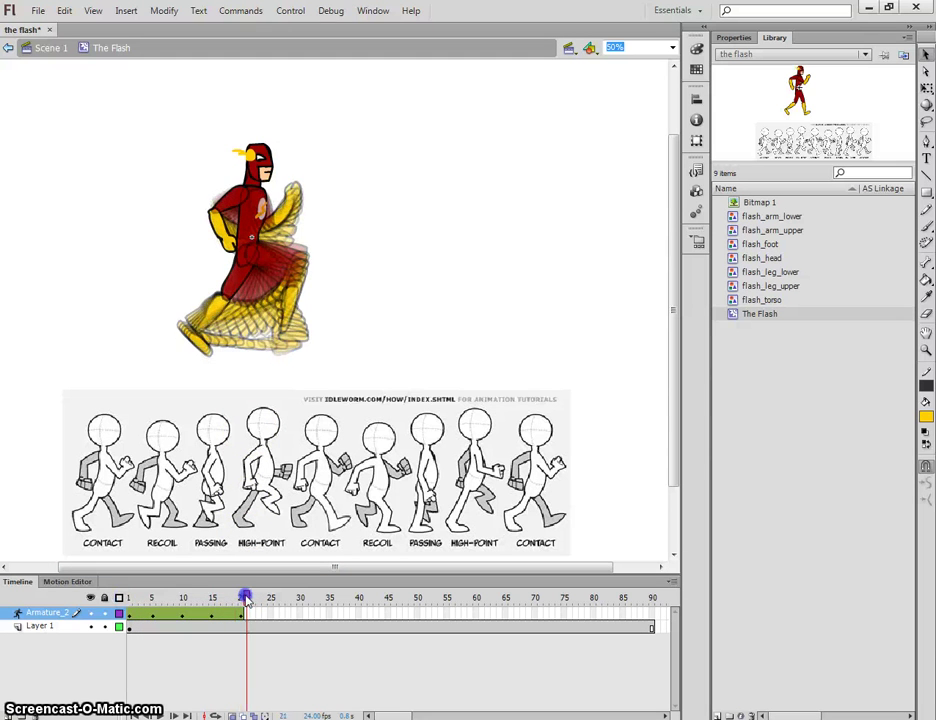
mouse_move(245, 598)
left_mouse_down()
mouse_move(106, 598)
mouse_move(230, 598)
left_mouse_up()
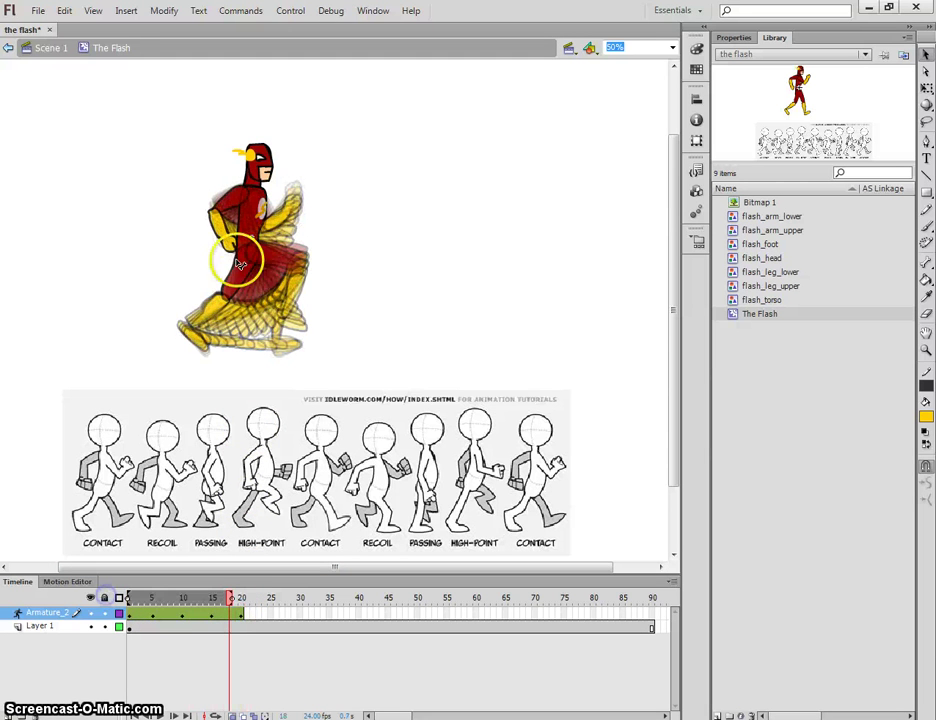
left_click(224, 231)
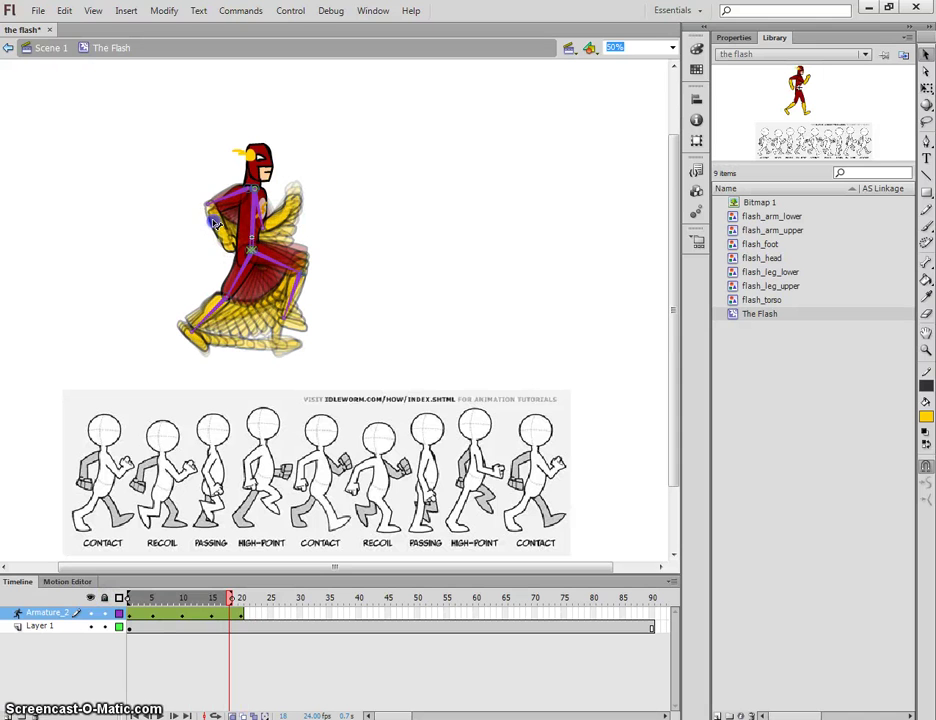
left_click(212, 224)
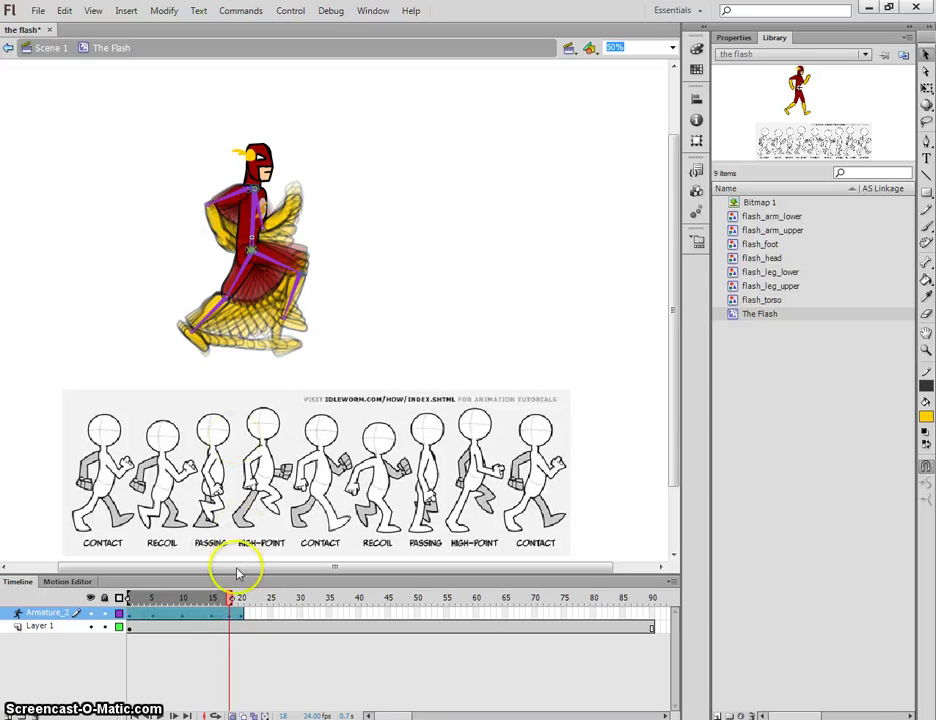
key("ctrl+z")
key("ctrl+z")
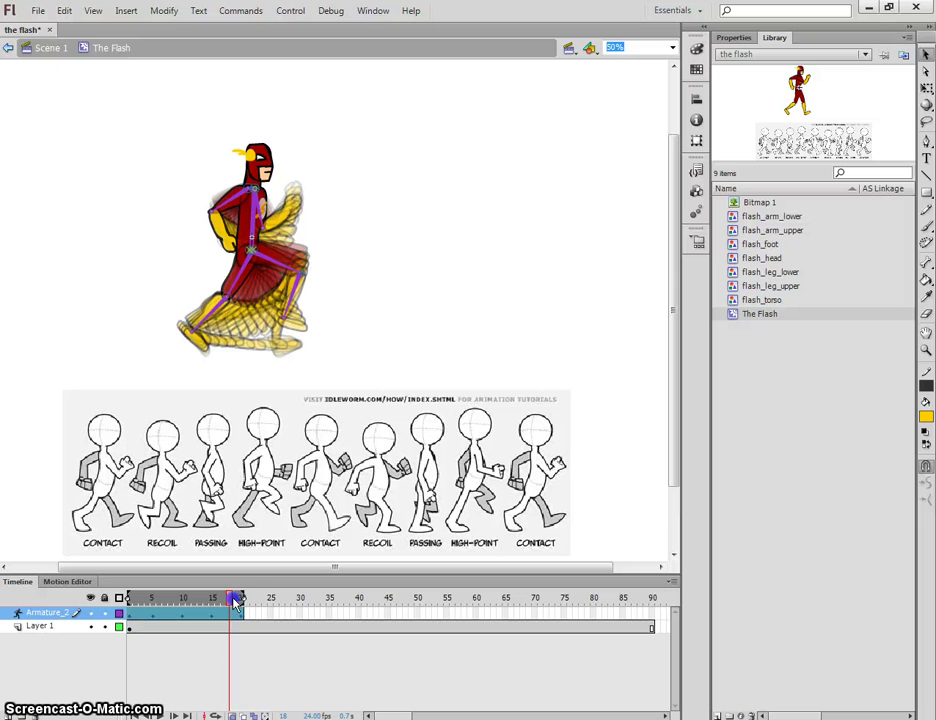
Step: Raise the rear arm slightly at frame 20 to match its outermost onion-skin outline
left_click_drag(235, 600, 247, 604)
left_click(241, 599)
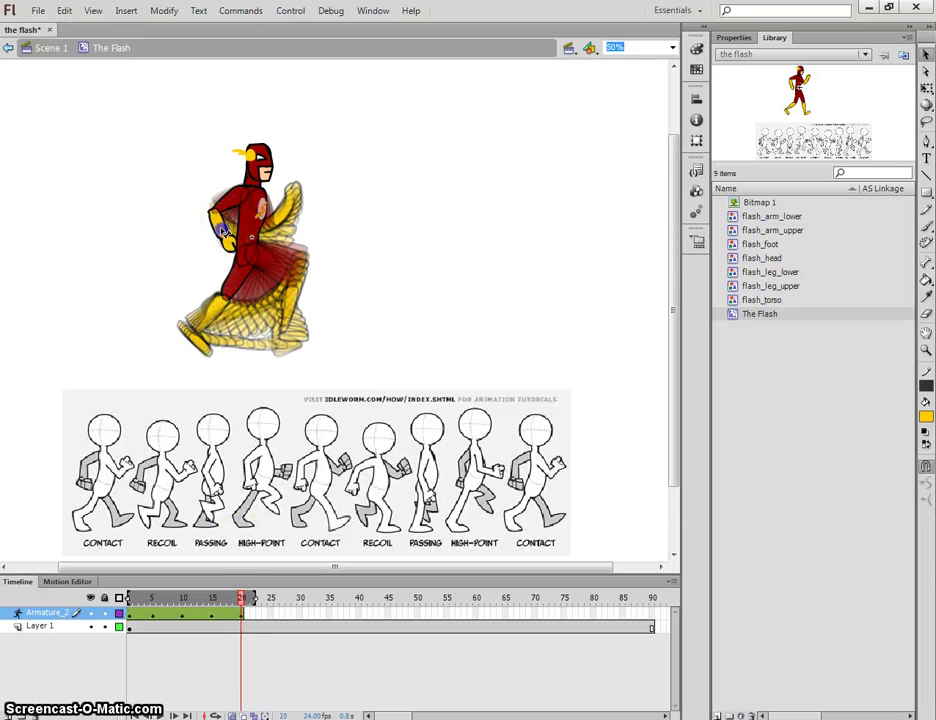
left_click_drag(222, 231, 219, 222)
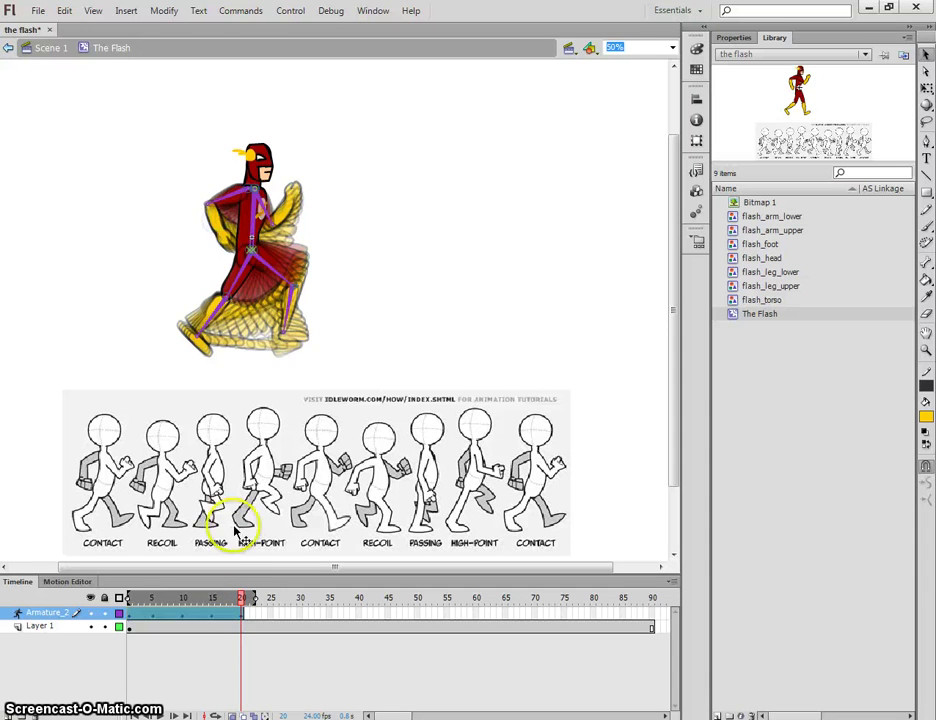
Step: Turn off onion skinning and play the walk animation from the start of the timeline
left_click_drag(240, 599, 129, 598)
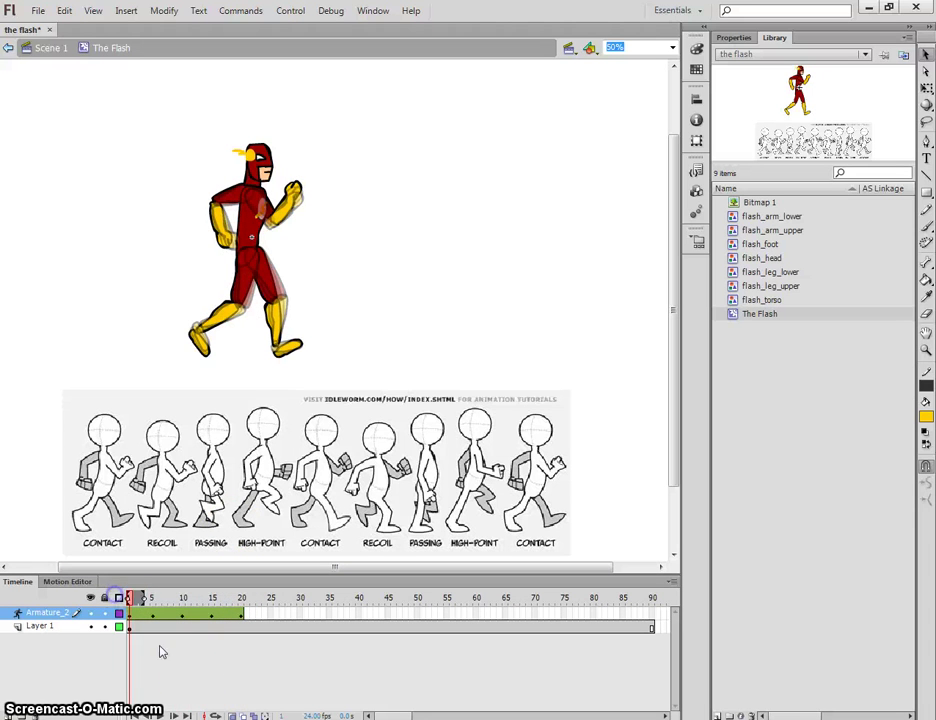
left_click(235, 715)
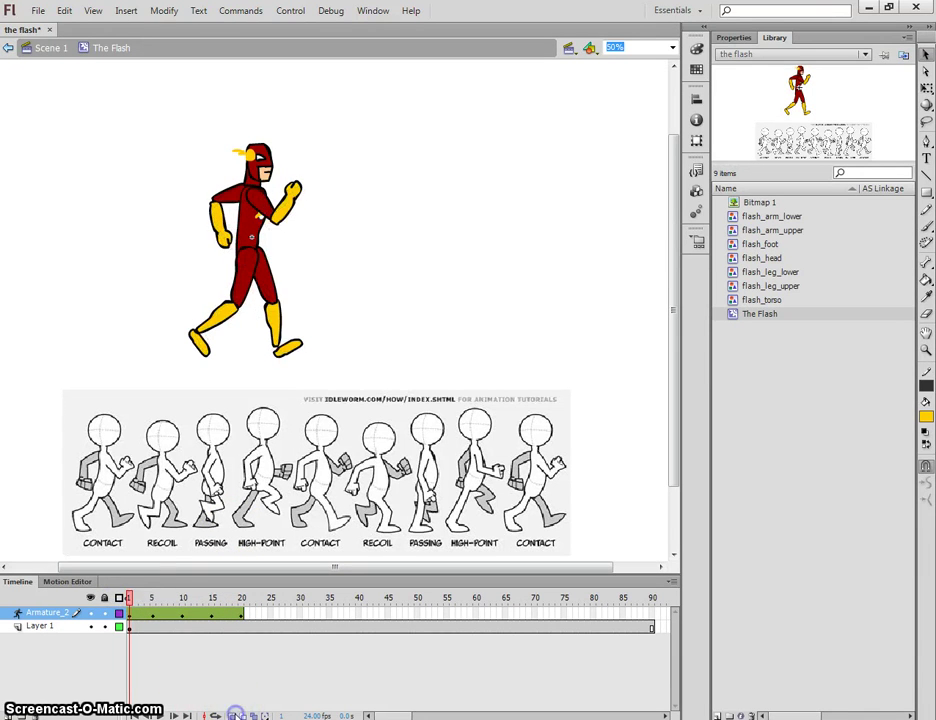
left_click(154, 600)
key("Return")
Step: Insert a pose at frame 25 of Armature_2
left_click_drag(274, 600, 261, 605)
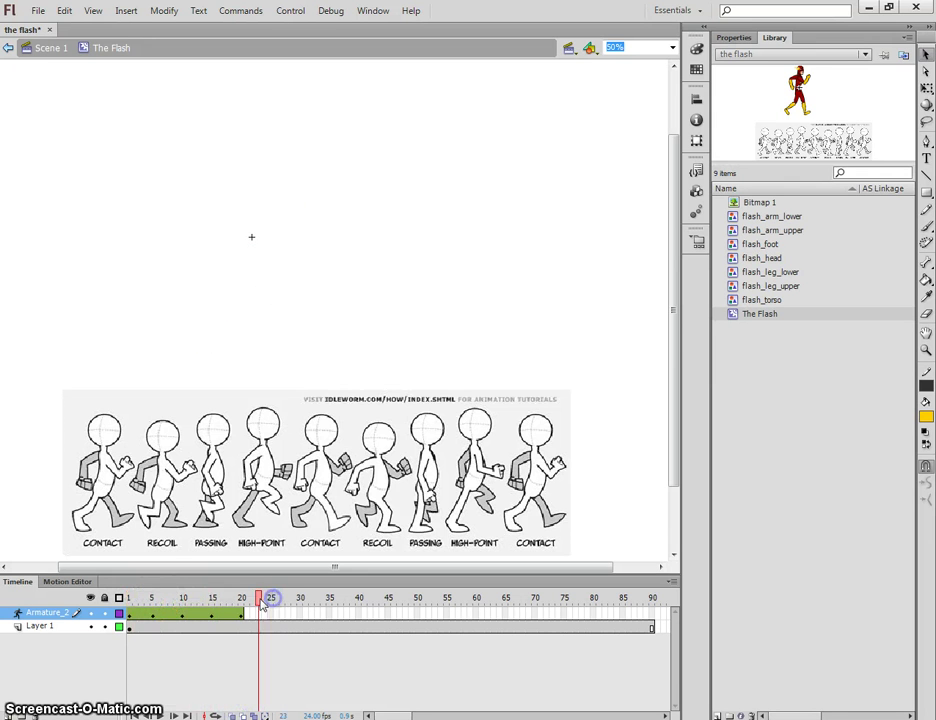
right_click(274, 614)
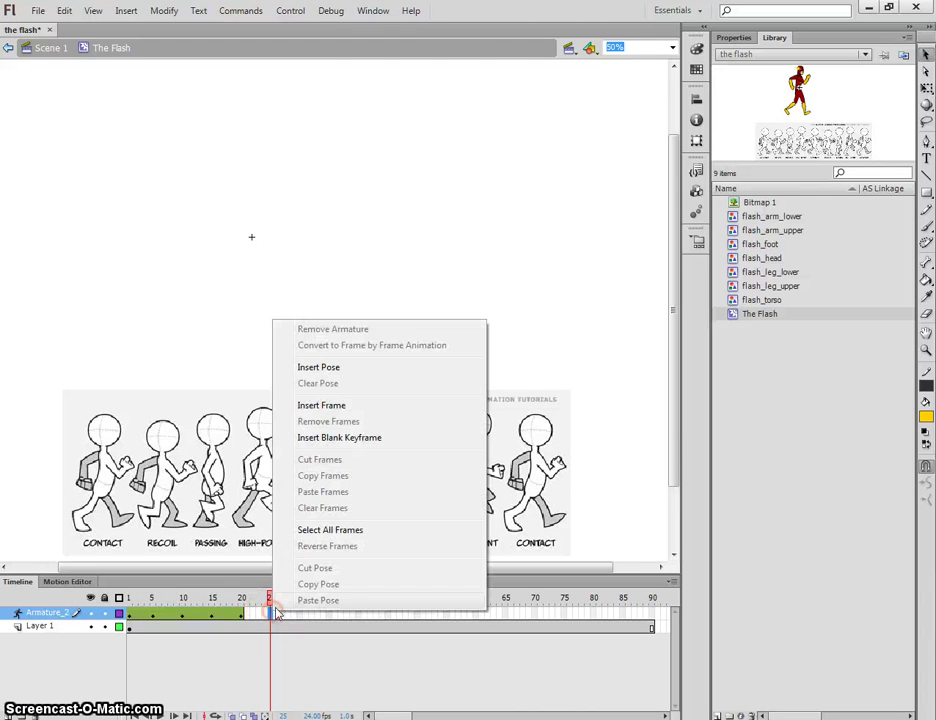
left_click(319, 369)
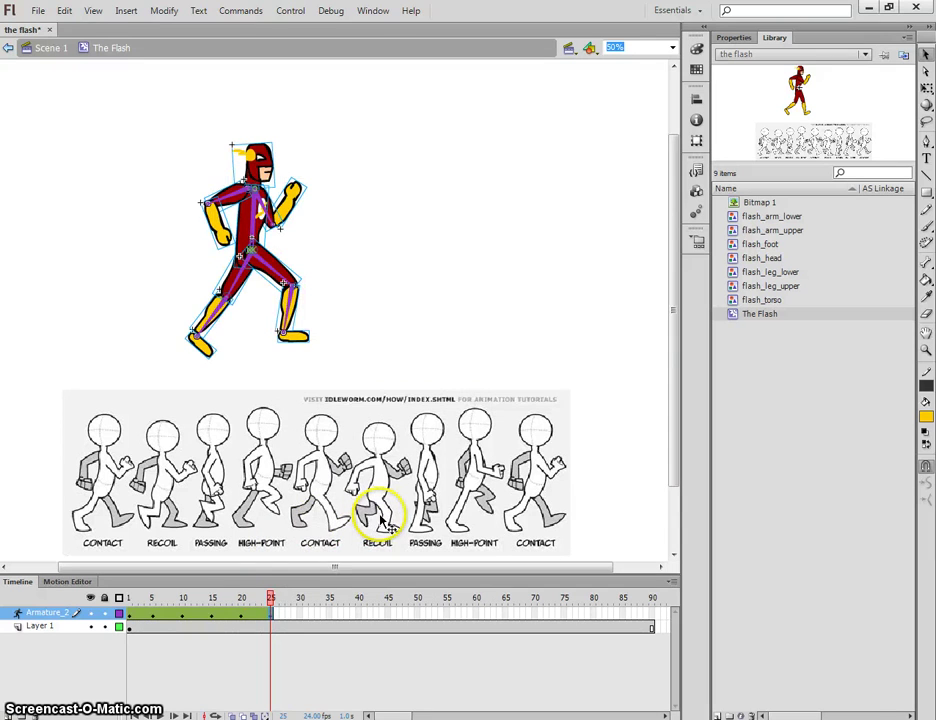
Step: Copy the frame 5 pose of Armature_2 and paste it at frame 25
left_click_drag(262, 600, 153, 598)
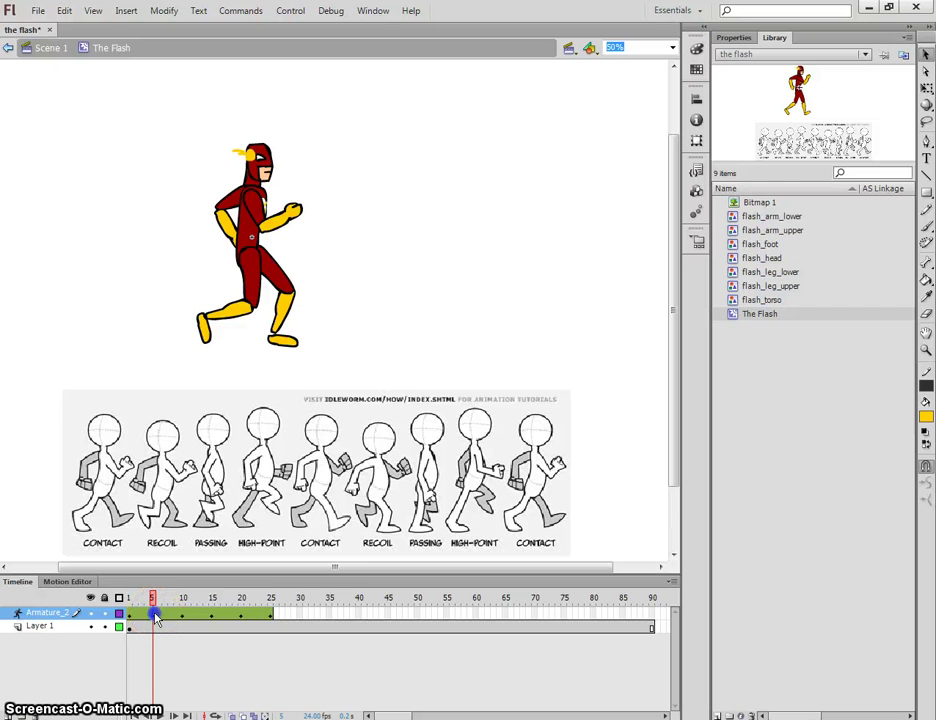
left_click(155, 618)
right_click(155, 618)
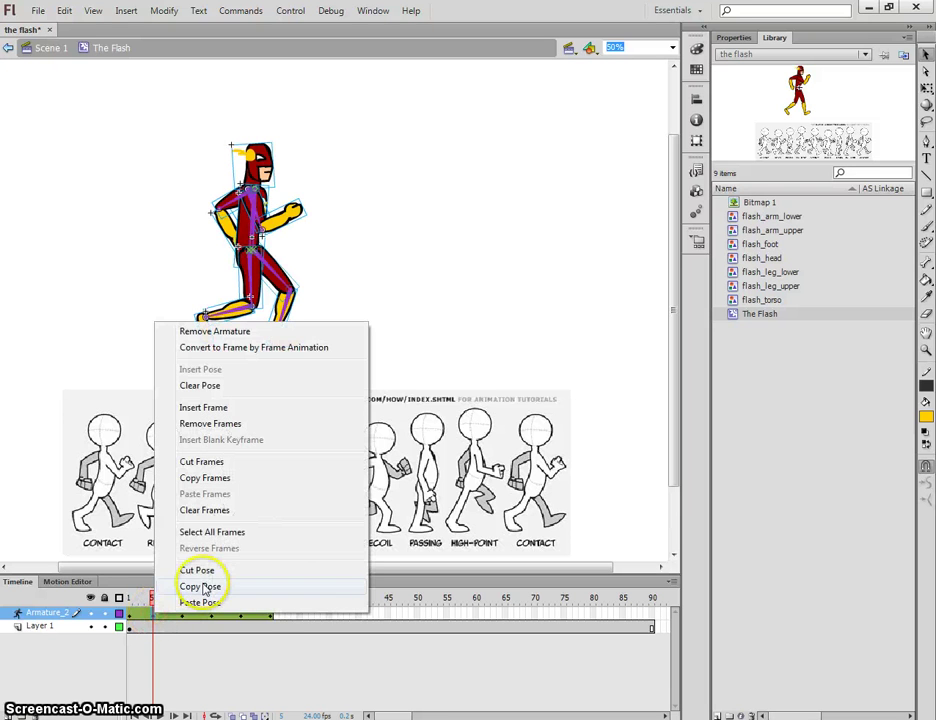
left_click(203, 588)
left_click(271, 615)
right_click(271, 615)
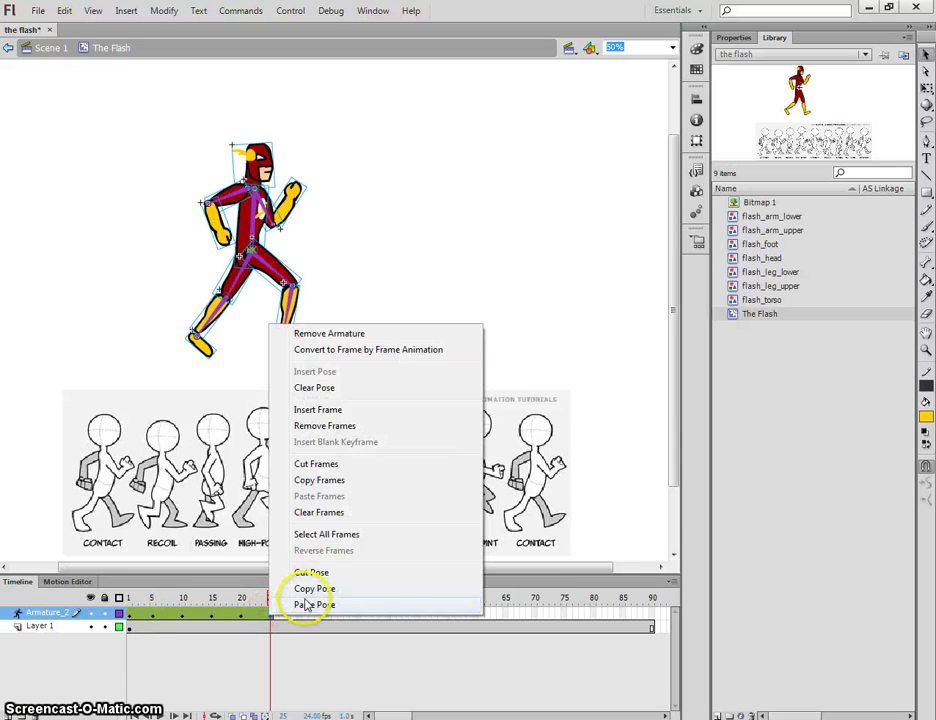
left_click(306, 606)
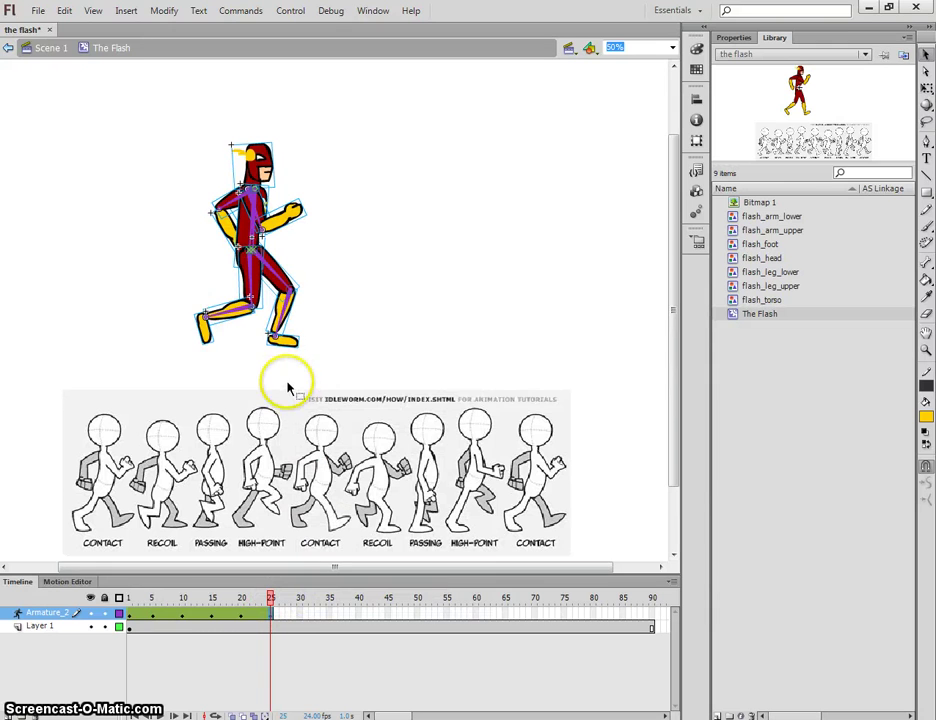
Step: Swap the legs at frame 25 to match the second Recoil figure, with the near leg forward and the far leg bent back
mouse_move(231, 341)
left_mouse_down()
mouse_move(224, 323)
mouse_move(226, 378)
mouse_move(226, 322)
mouse_move(209, 324)
mouse_move(252, 330)
mouse_move(292, 318)
mouse_move(267, 336)
mouse_move(219, 345)
left_mouse_up()
left_click(270, 340)
mouse_move(219, 345)
left_mouse_down()
mouse_move(216, 336)
mouse_move(211, 348)
left_mouse_up()
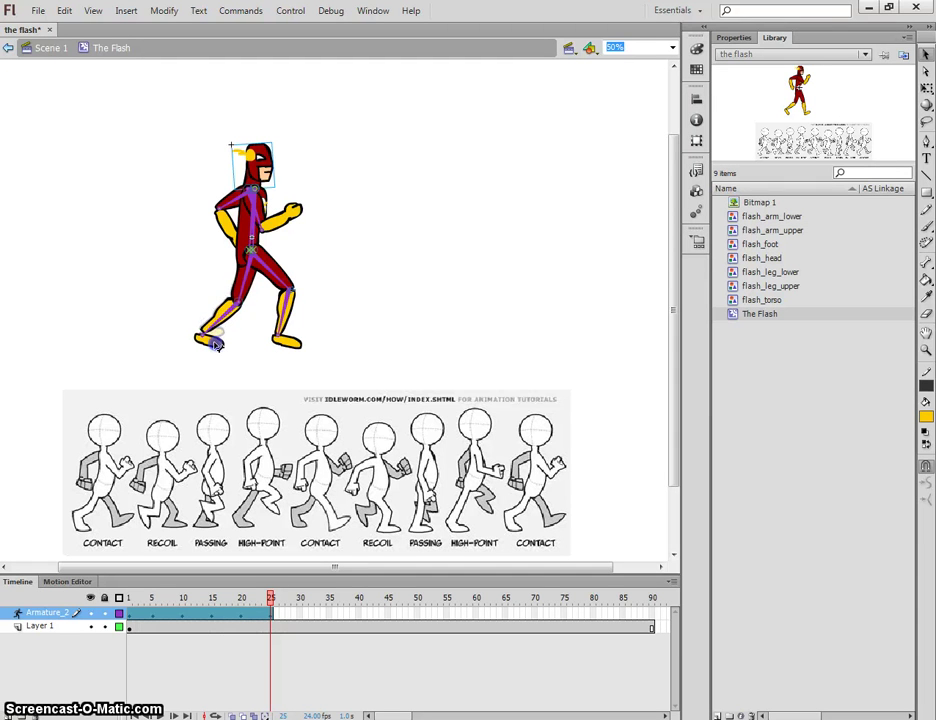
mouse_move(215, 342)
left_mouse_down()
mouse_move(222, 312)
mouse_move(212, 338)
left_mouse_up()
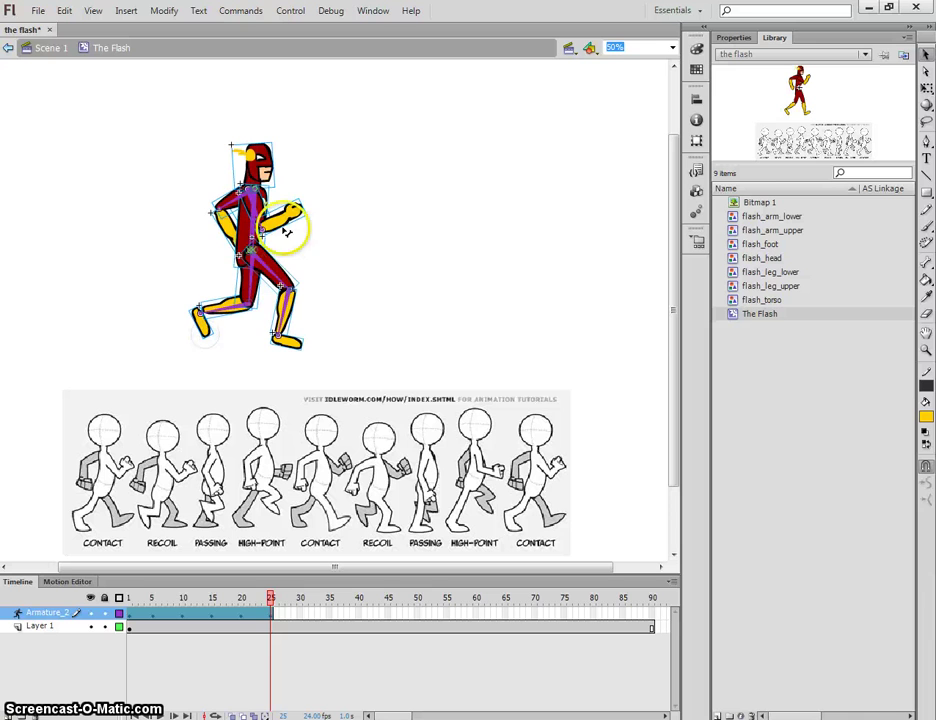
Step: Swap the arms at frame 25 so the near arm swings behind the torso and the far forearm reaches up in front
left_click_drag(294, 216, 245, 242)
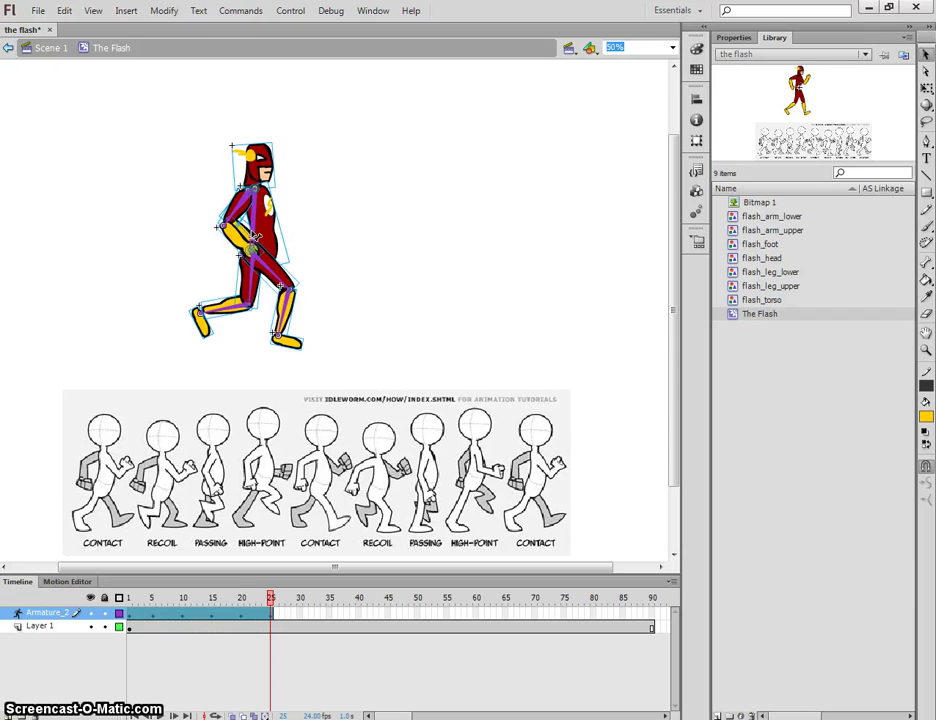
mouse_move(245, 238)
left_mouse_down()
mouse_move(224, 240)
mouse_move(236, 228)
left_mouse_up()
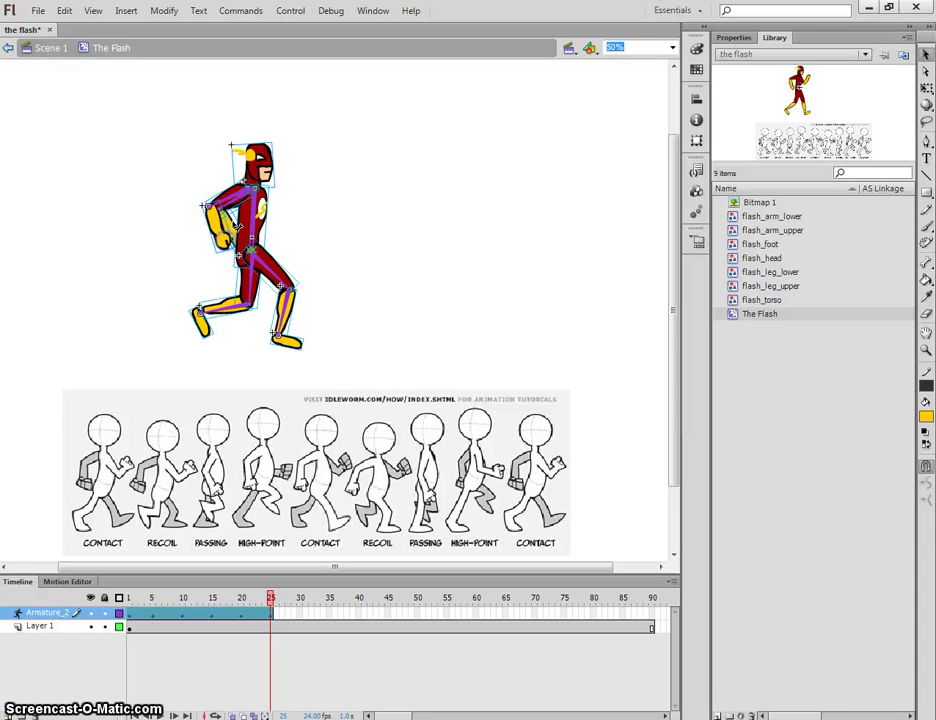
key("ctrl+z")
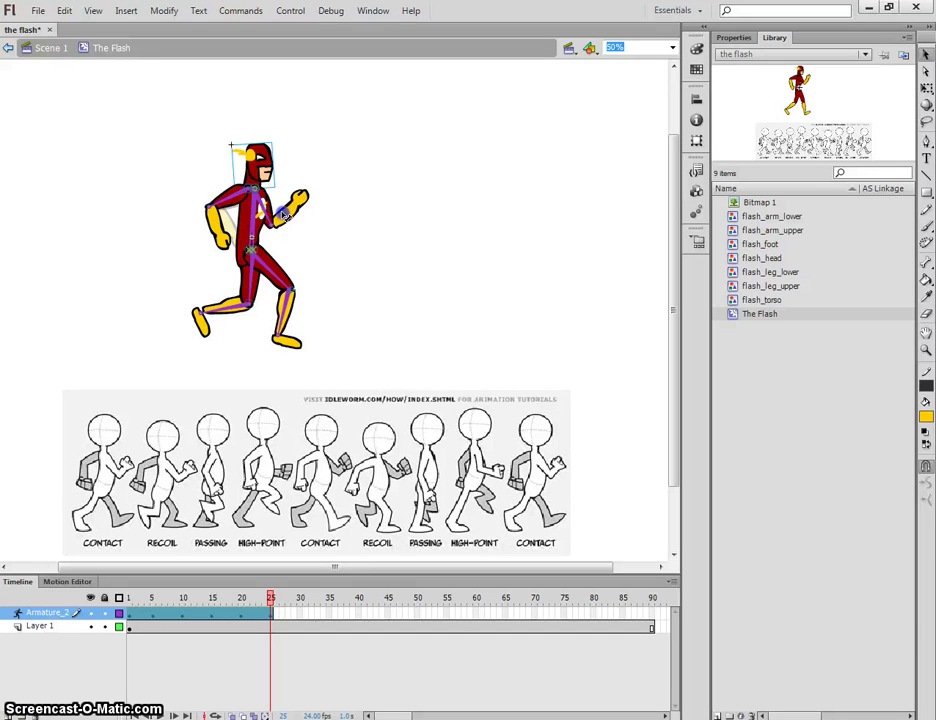
left_click_drag(283, 213, 282, 213)
left_click_drag(212, 236, 216, 240)
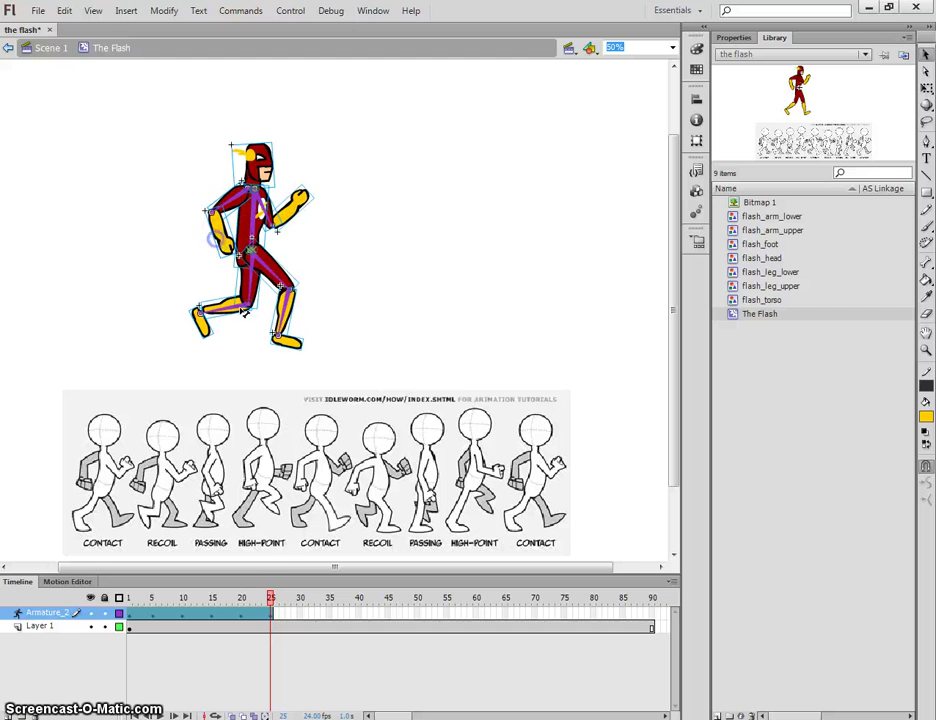
Step: Insert a pose at frame 30 of Armature_2
mouse_move(272, 599)
left_mouse_down()
mouse_move(153, 603)
mouse_move(275, 603)
mouse_move(136, 605)
mouse_move(133, 615)
mouse_move(276, 614)
left_mouse_up()
right_click(301, 619)
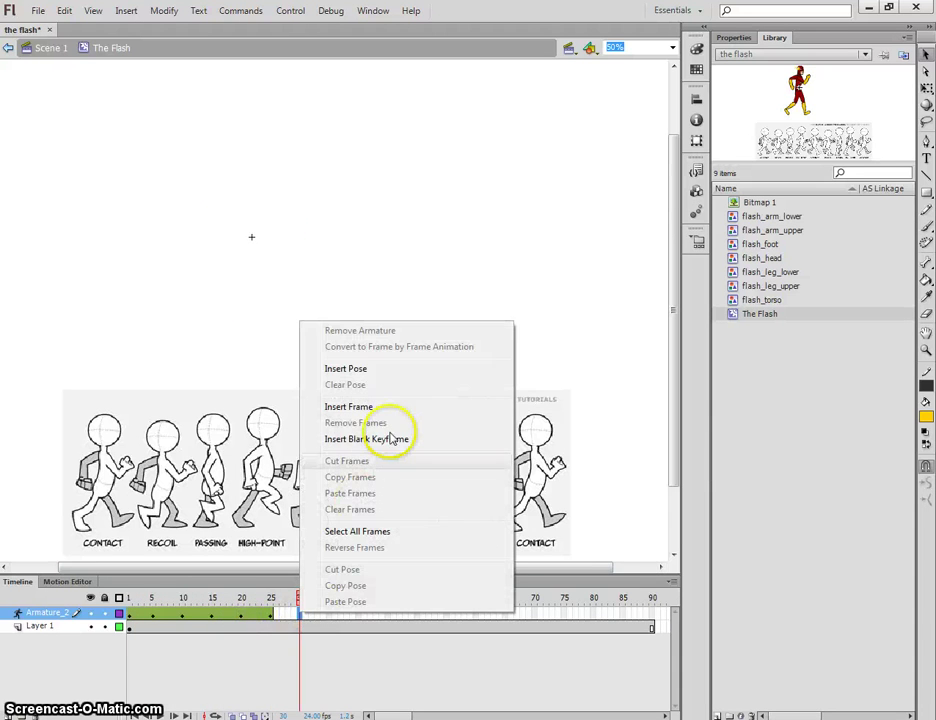
left_click(378, 368)
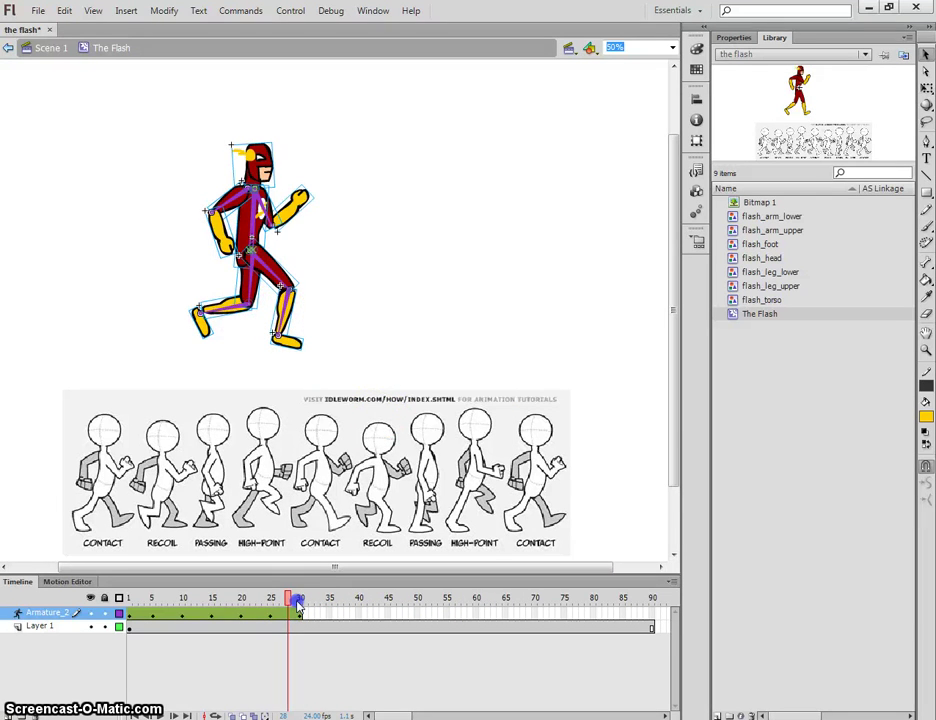
Step: Pose the legs and arms at frame 30 to match the second Passing figure, with one leg planted and the arms near the torso
left_click_drag(298, 603, 272, 606)
key("comma")
key("comma")
key("comma")
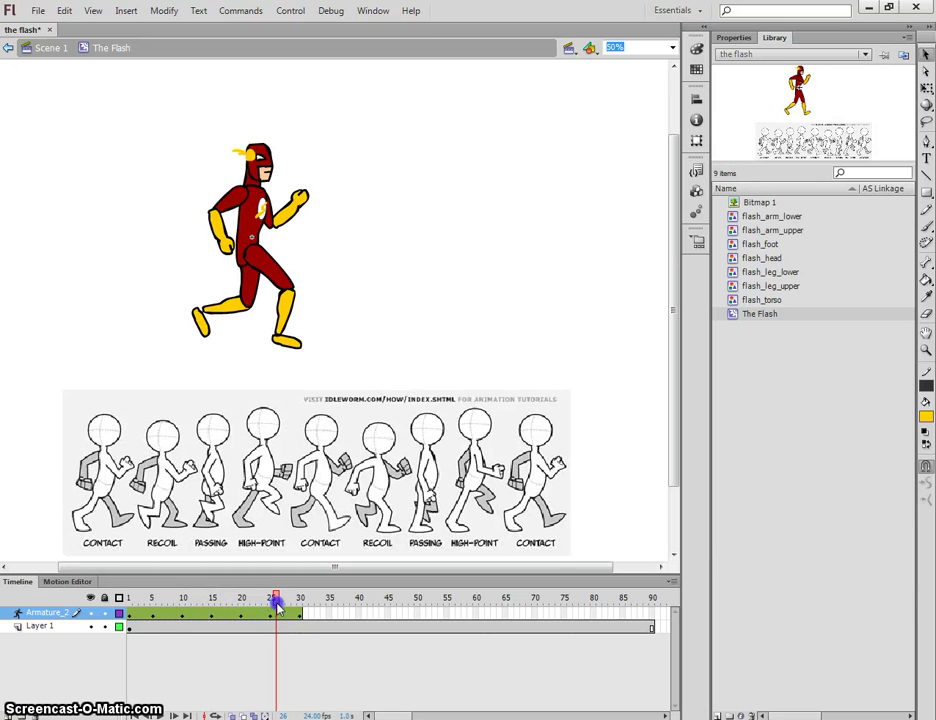
left_click(300, 613)
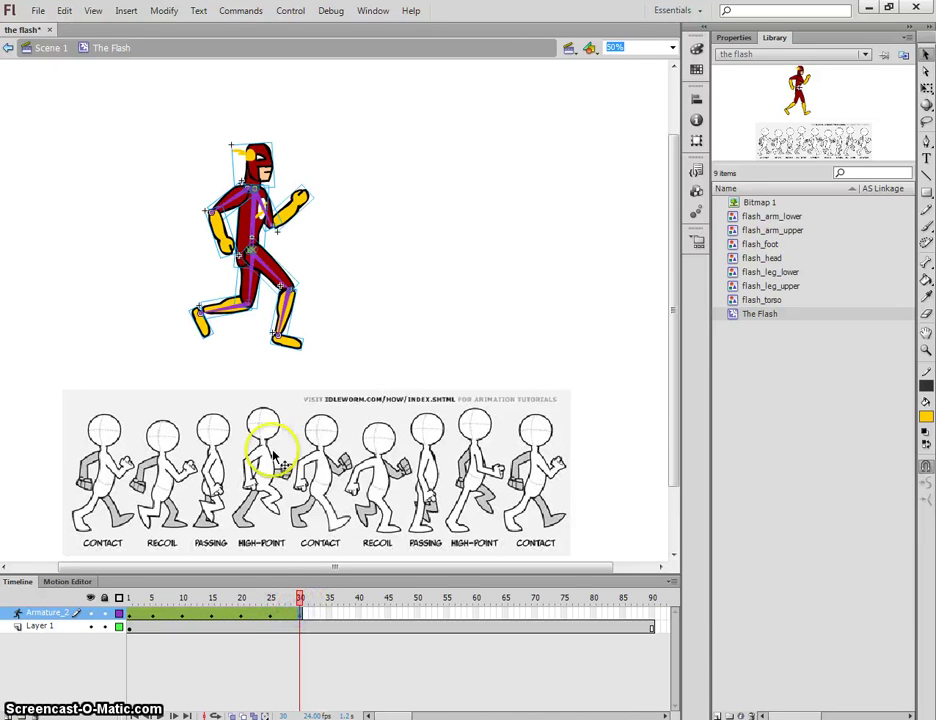
left_click_drag(282, 322, 249, 299)
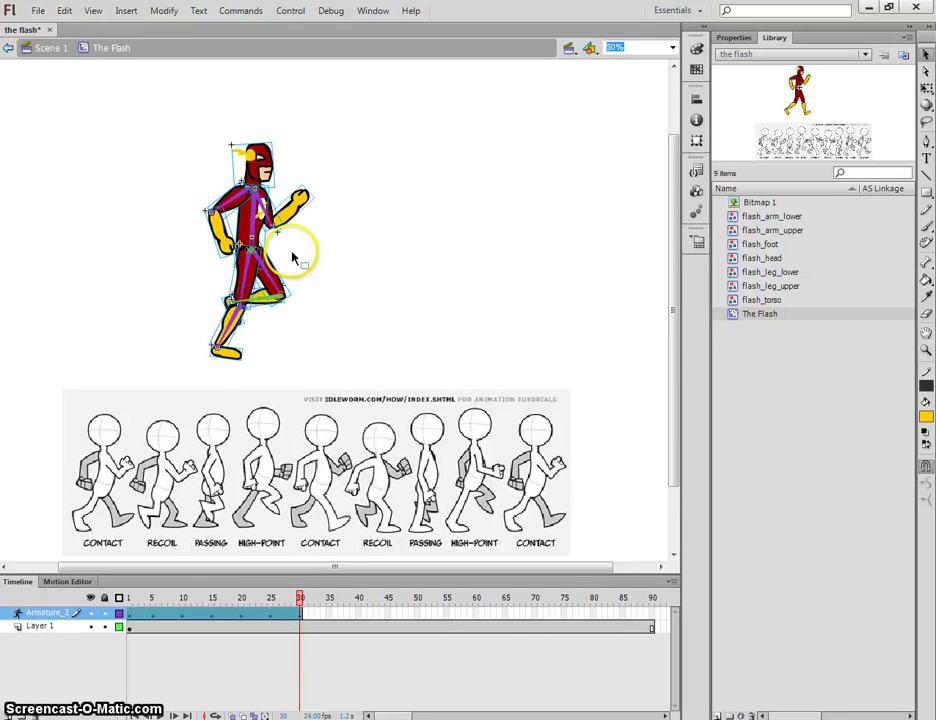
left_click_drag(223, 239, 298, 210)
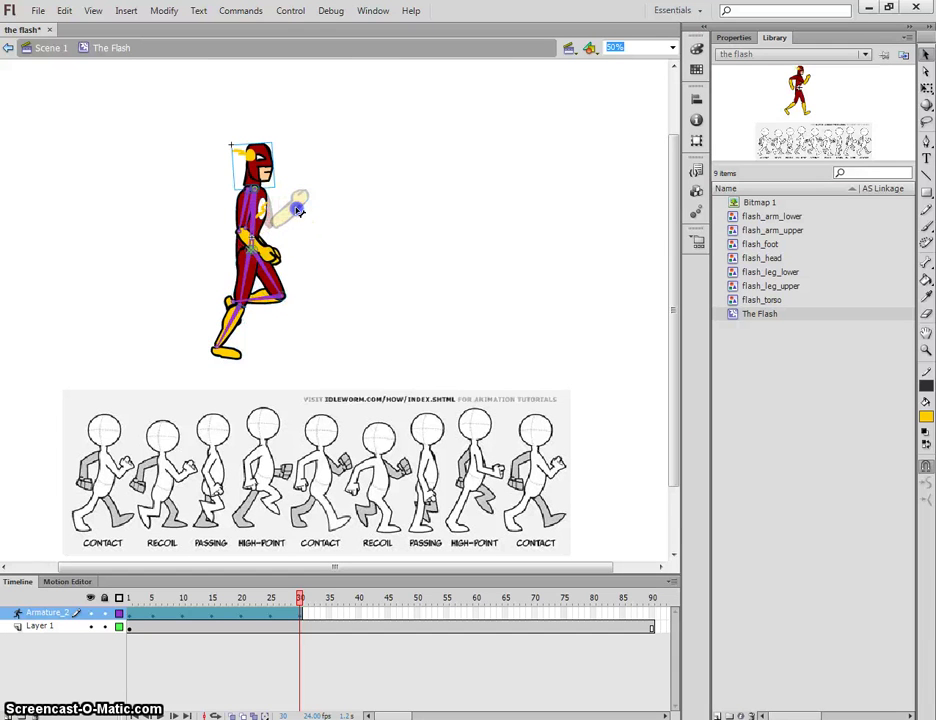
left_click_drag(247, 249, 255, 233)
Step: Insert a pose at frame 35 of Armature_2
left_click(329, 613)
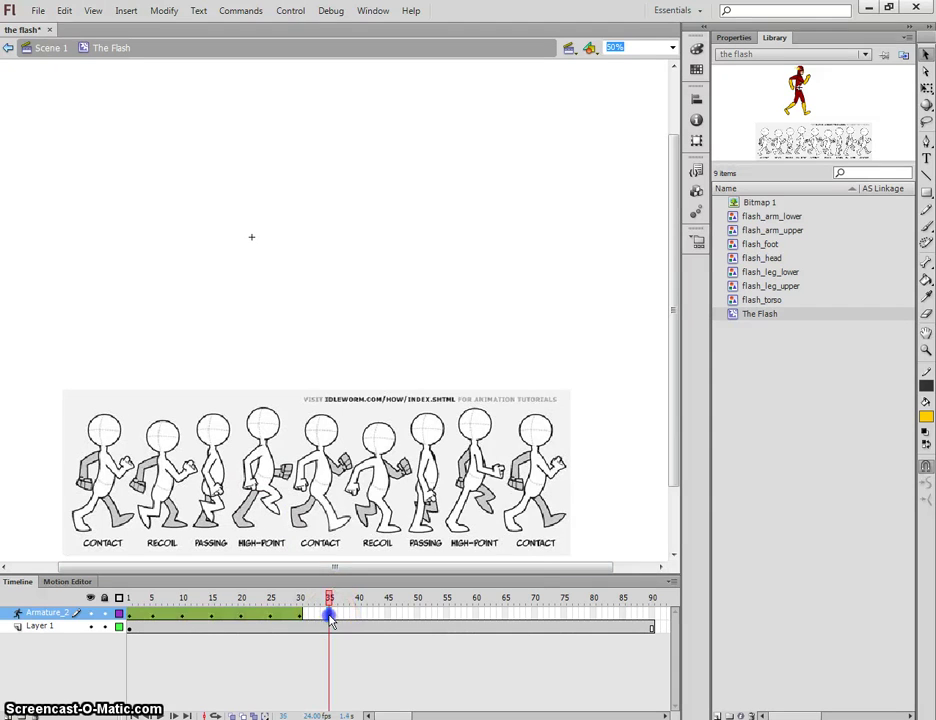
right_click(329, 613)
left_click(390, 372)
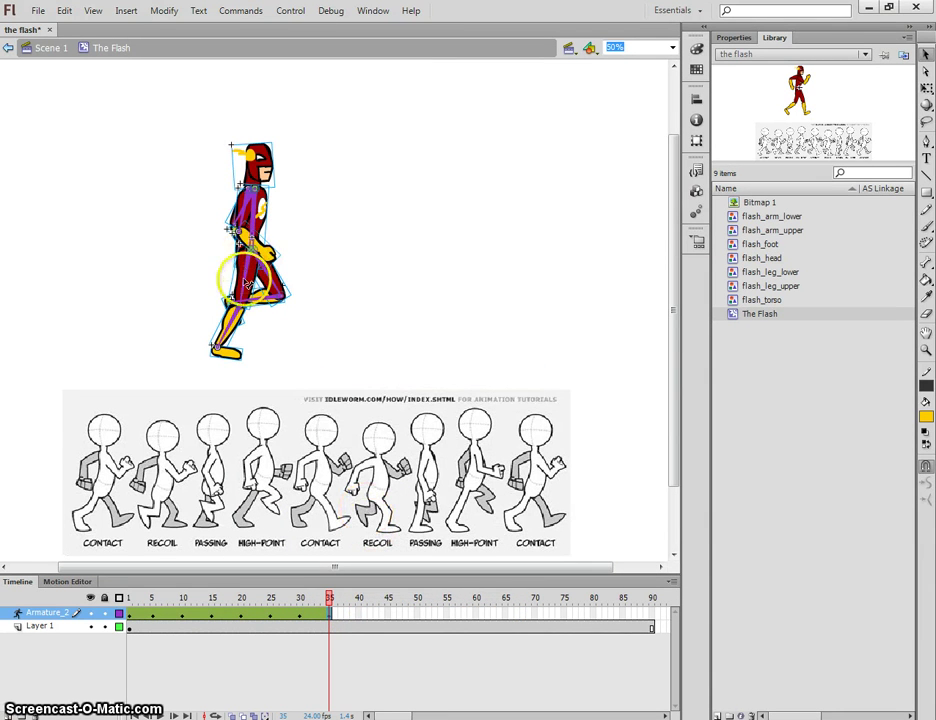
Step: Pose frame 35 after the second High-point figure, raising the front knee and swinging one arm forward and the other back
left_click_drag(228, 332, 301, 226)
left_click_drag(305, 288, 300, 210)
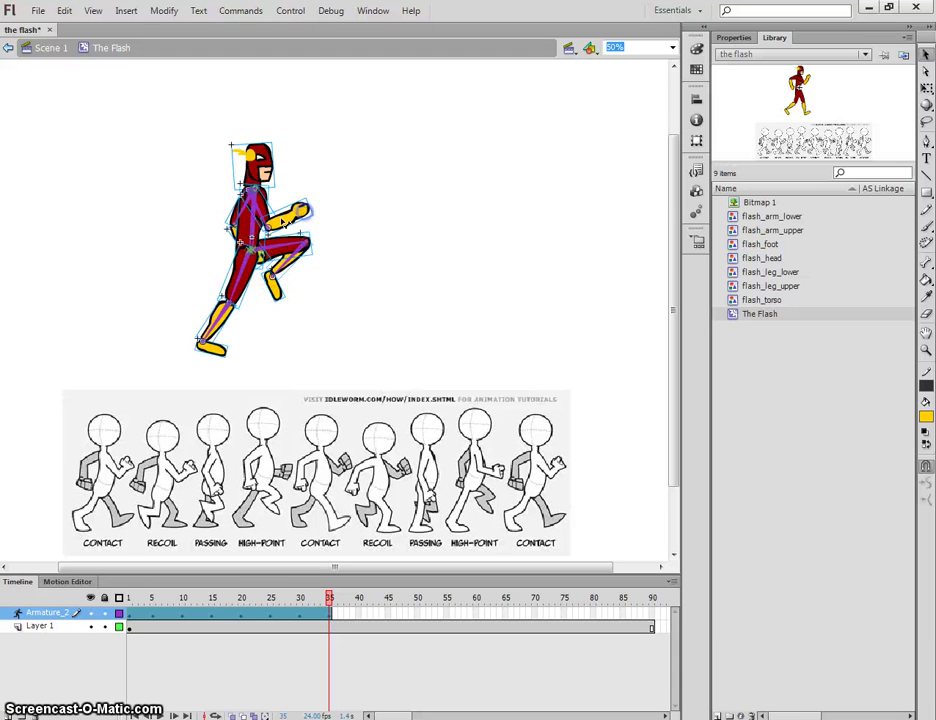
left_click(232, 228)
mouse_move(232, 228)
left_mouse_down()
mouse_move(212, 206)
mouse_move(224, 244)
left_mouse_up()
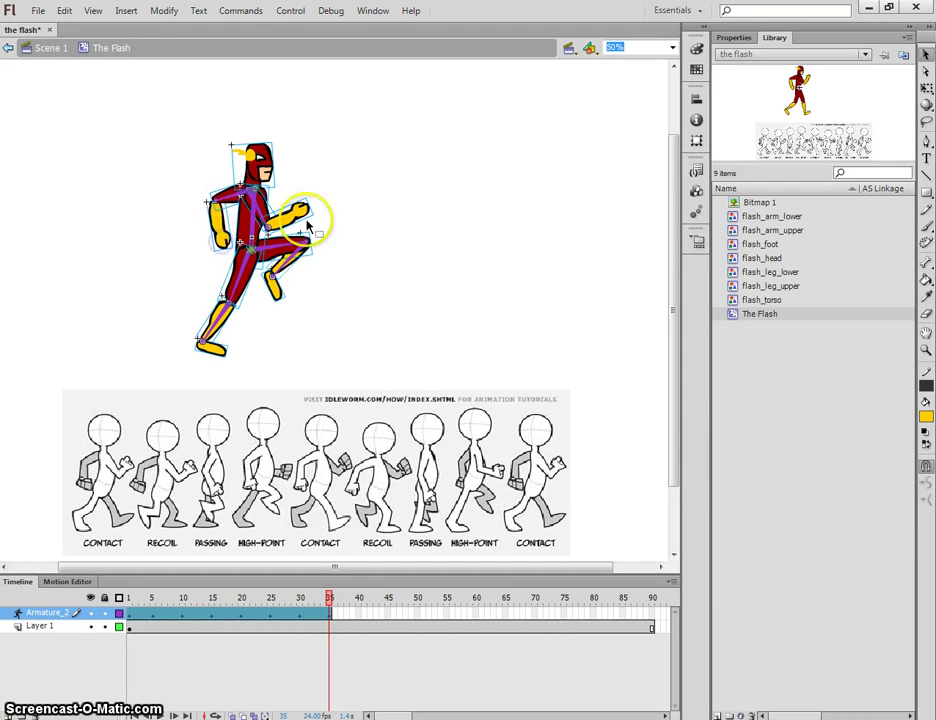
left_click_drag(305, 212, 312, 206)
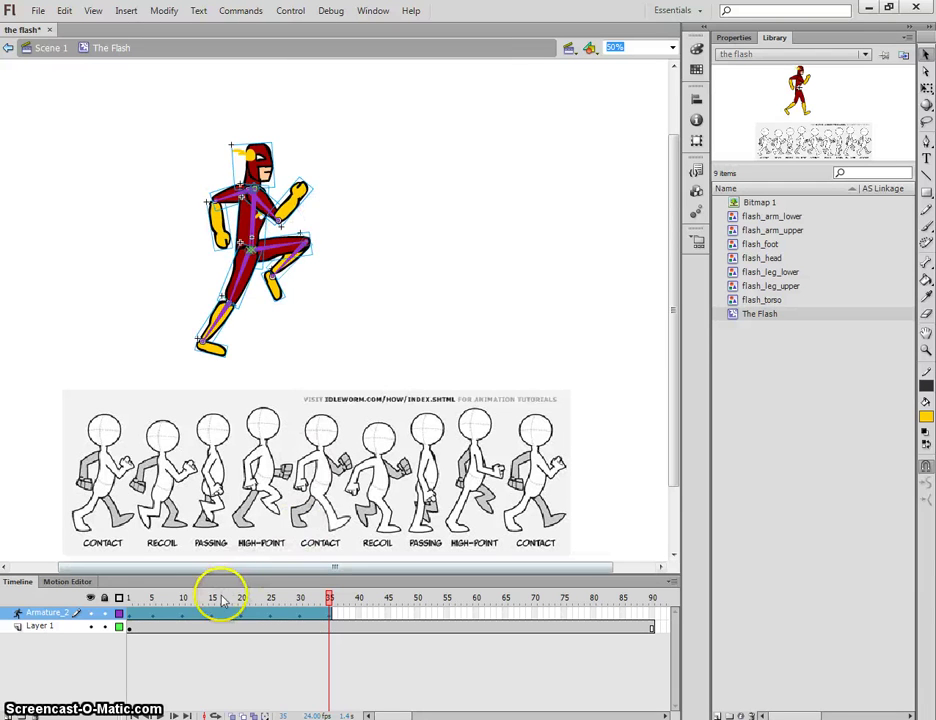
Step: Refine the frame 15 pose, angling the raised front foot downward and repositioning the trailing lower leg
mouse_move(220, 598)
left_mouse_down()
mouse_move(267, 602)
mouse_move(213, 603)
left_mouse_up()
left_click(282, 296)
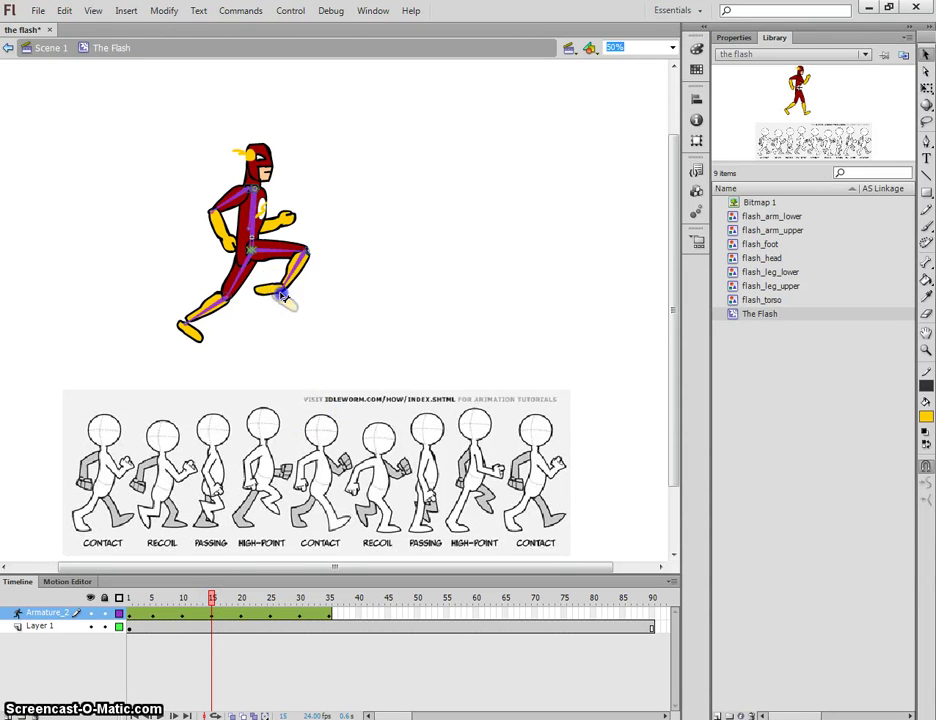
left_click(277, 291)
left_click_drag(280, 290, 289, 276)
mouse_move(209, 598)
left_mouse_down()
mouse_move(330, 598)
mouse_move(211, 598)
left_mouse_up()
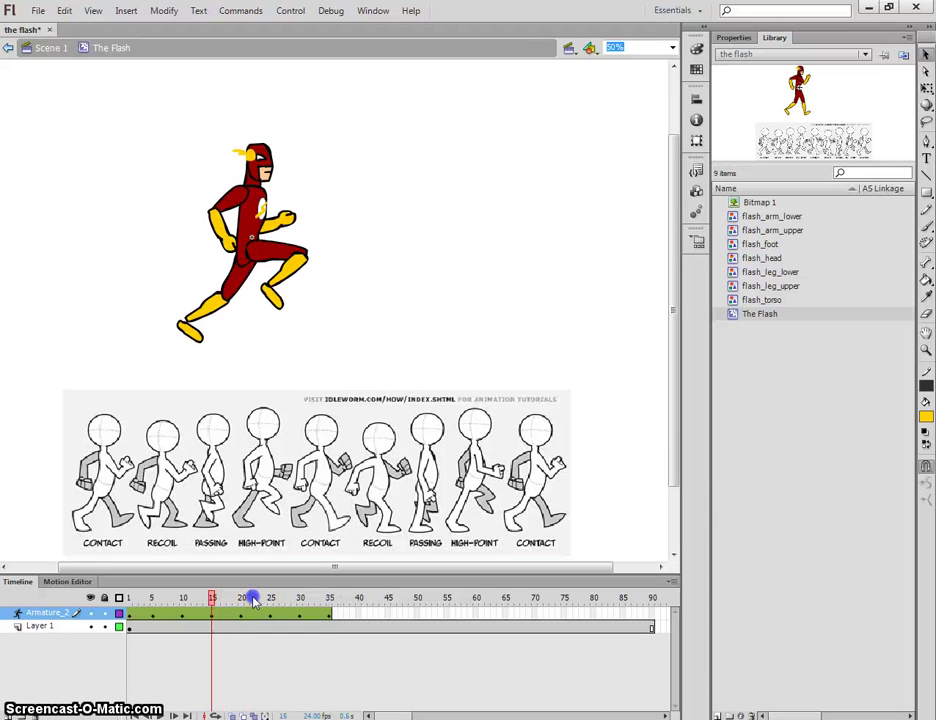
left_click(200, 316)
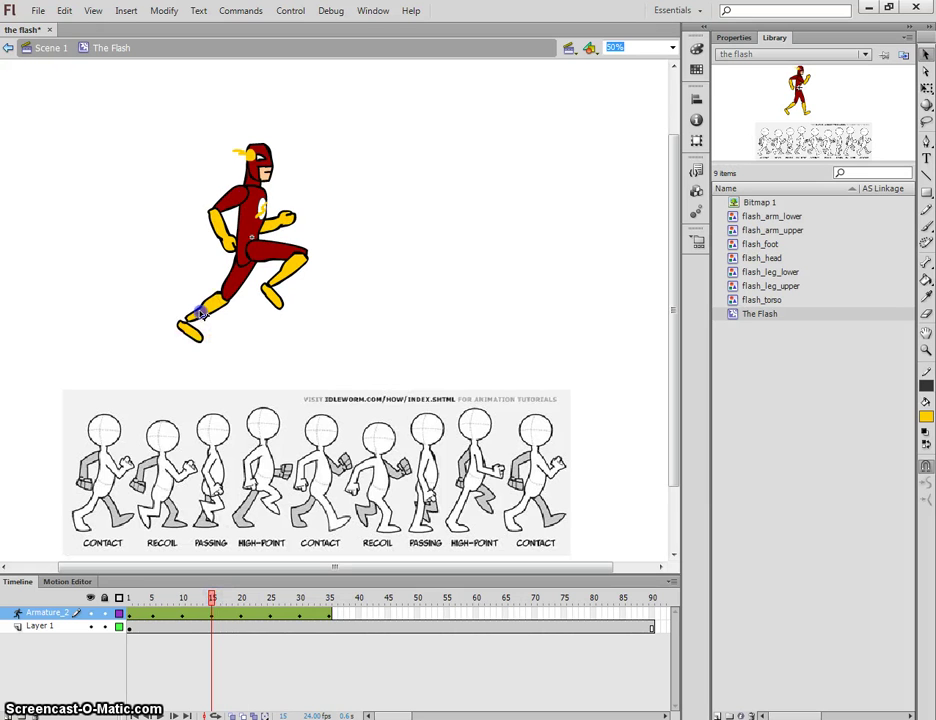
left_click_drag(201, 314, 239, 287)
Step: Check the motion up to frame 35, and insert a pose at frame 40 of Armature_2
left_click_drag(224, 593, 270, 597)
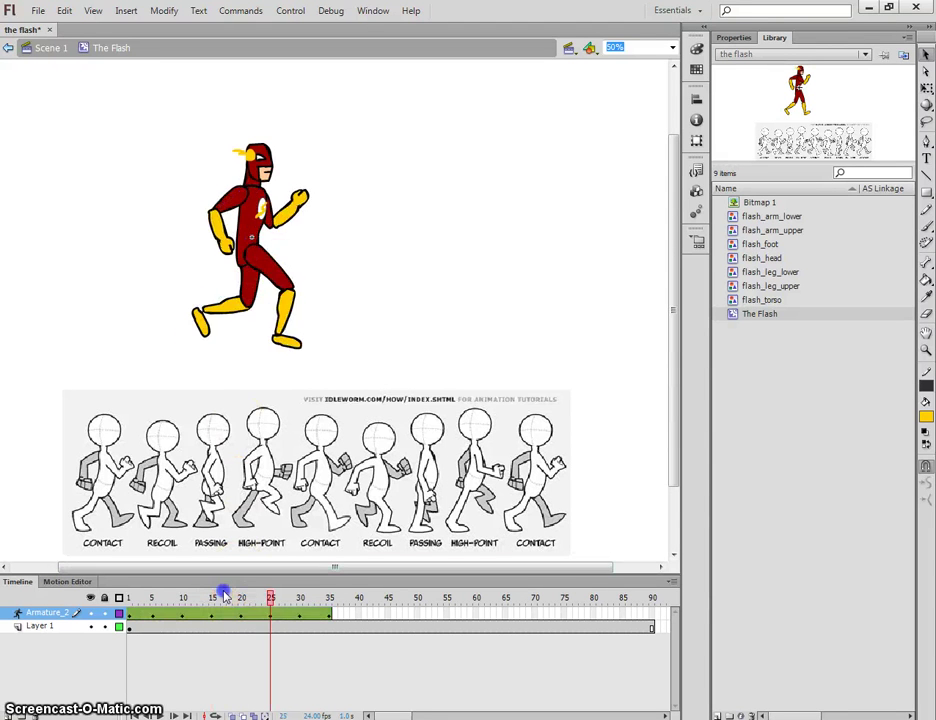
key("Return")
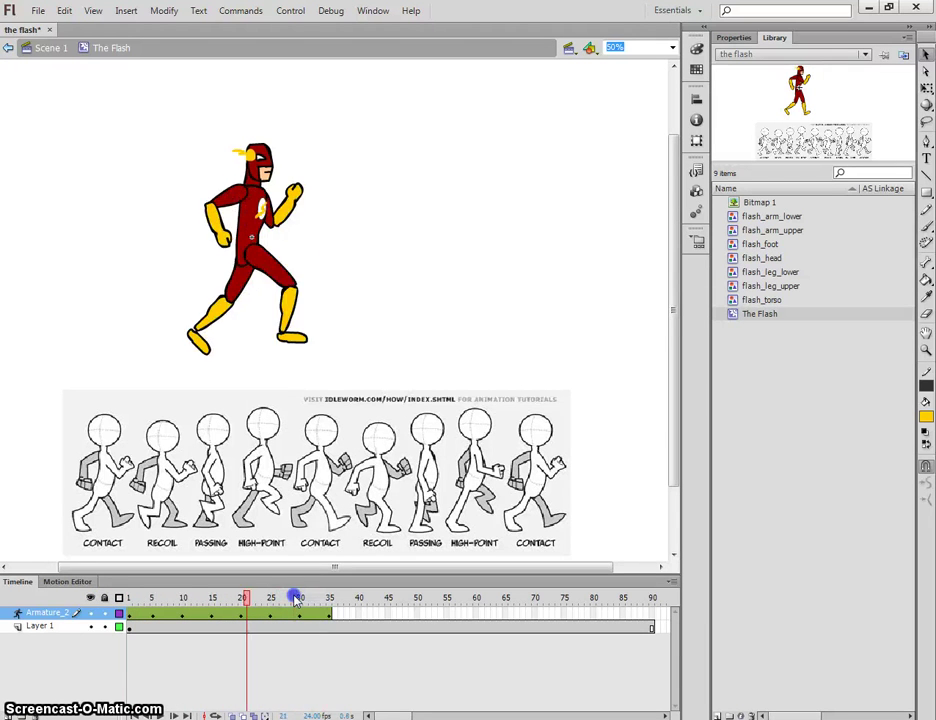
left_click_drag(119, 599, 241, 598)
key("comma")
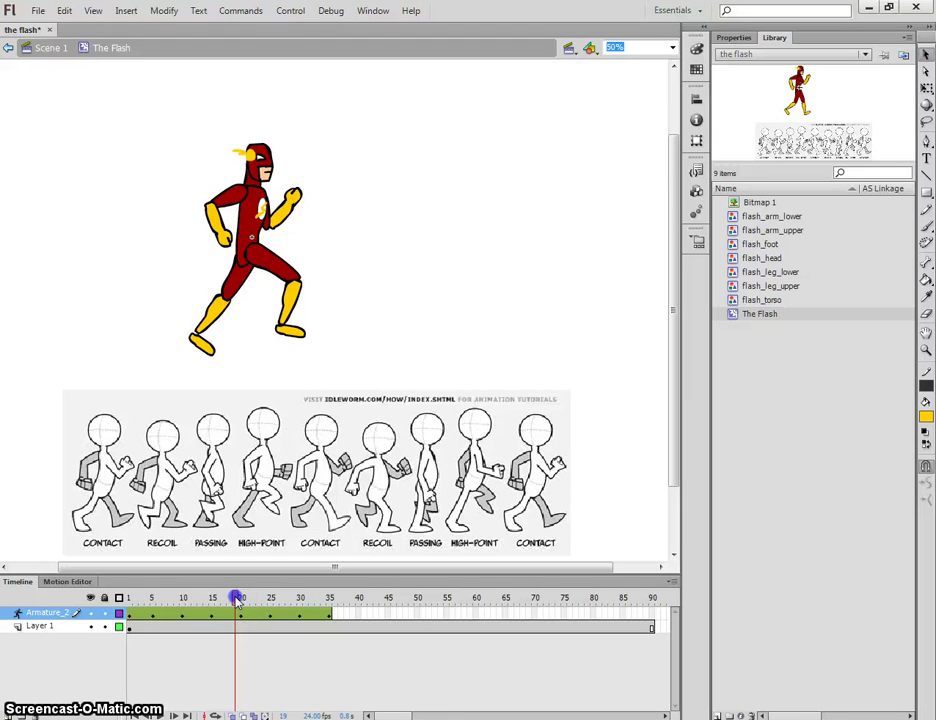
left_click_drag(236, 599, 334, 599)
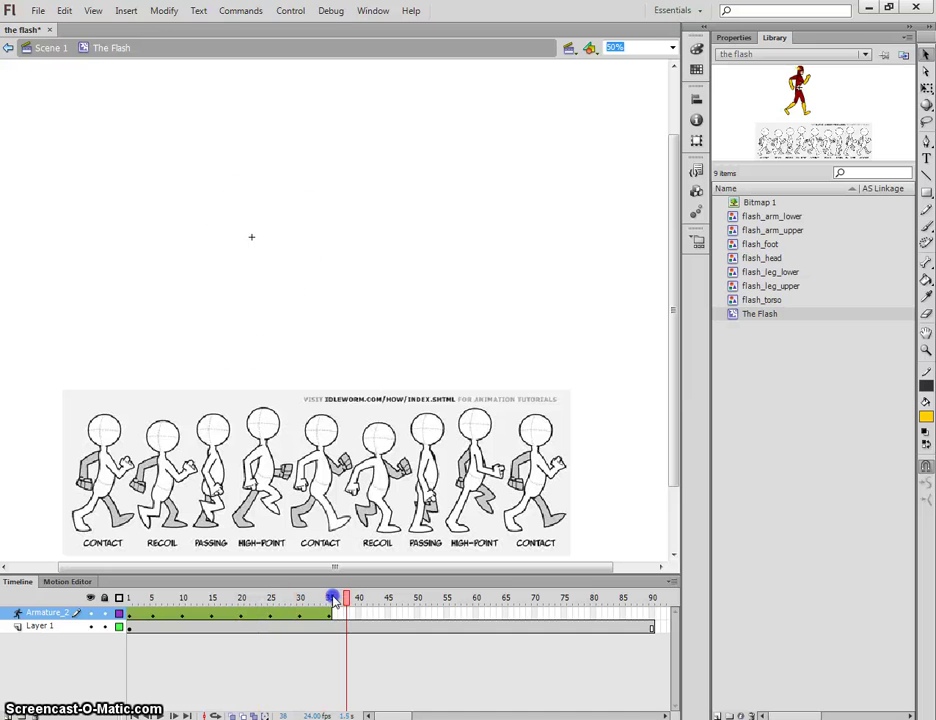
right_click(361, 614)
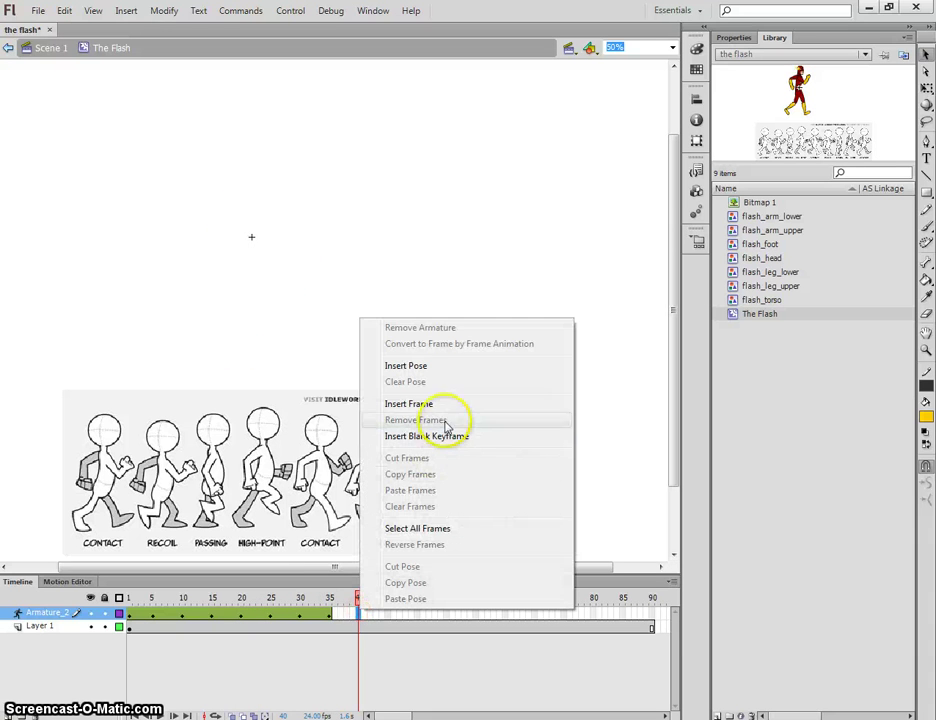
left_click(416, 367)
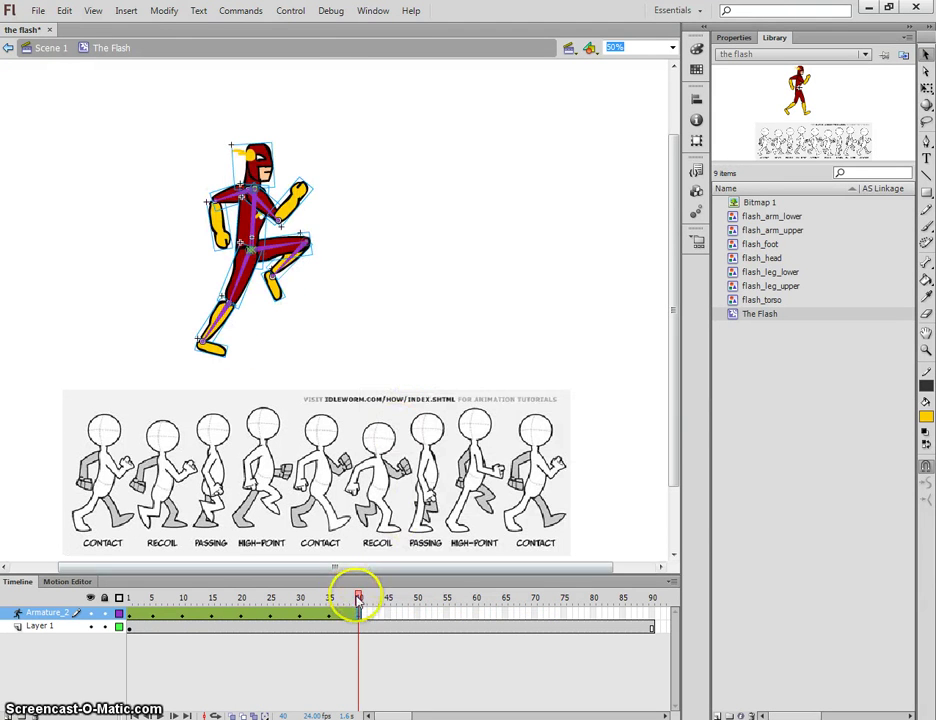
Step: Copy the frame 1 Contact pose of Armature_2 and paste it onto the pose at frame 40
mouse_move(358, 598)
left_mouse_down()
mouse_move(237, 598)
mouse_move(350, 598)
left_mouse_up()
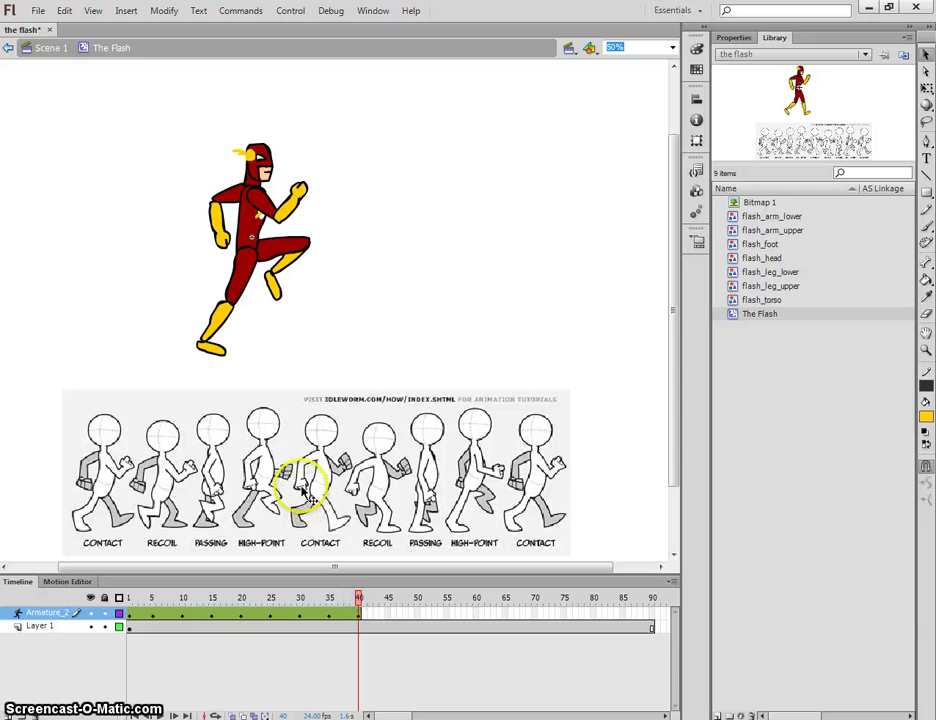
left_click_drag(215, 325, 214, 317)
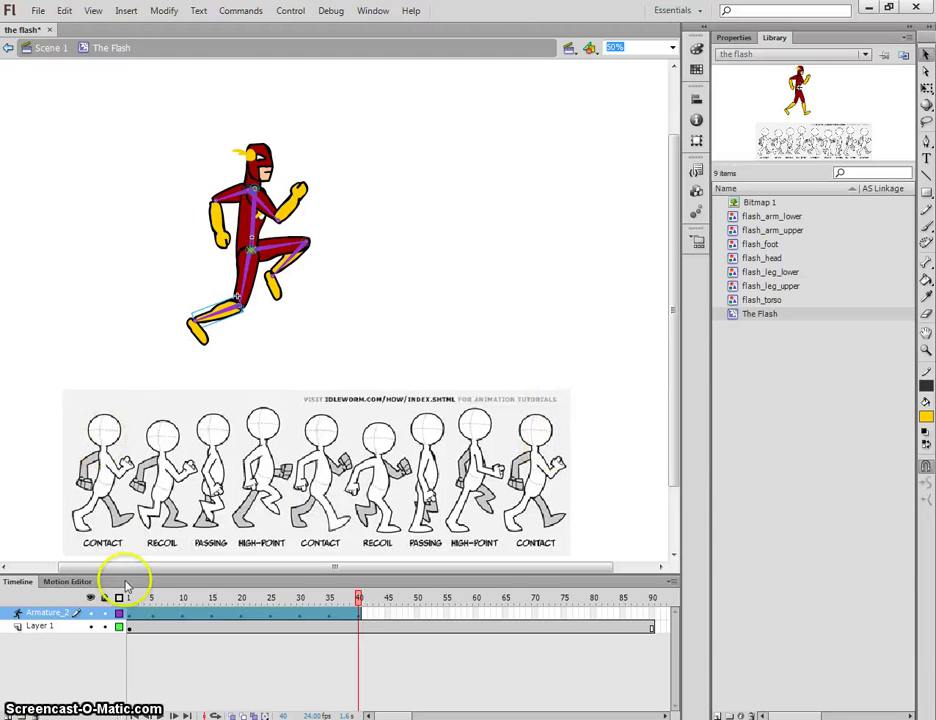
left_click(132, 625)
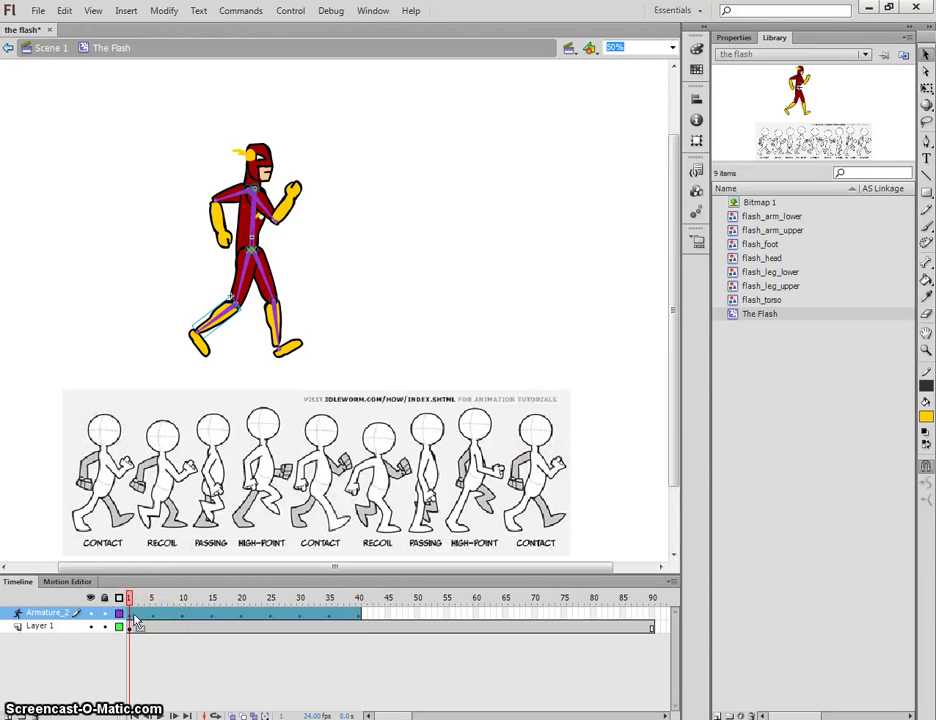
left_click(139, 615)
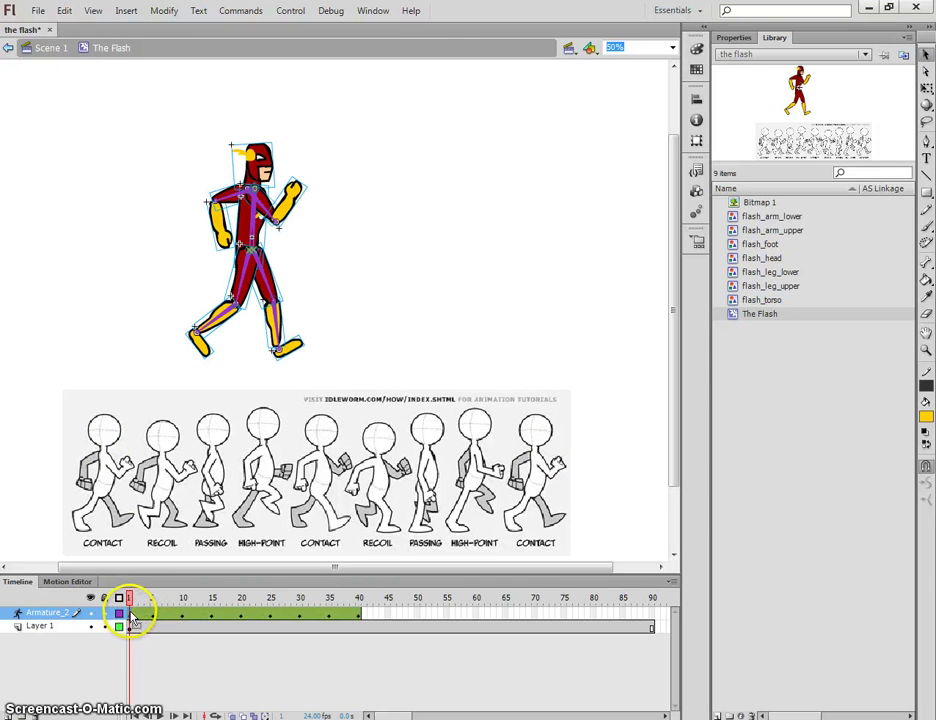
right_click(130, 612)
left_click(172, 585)
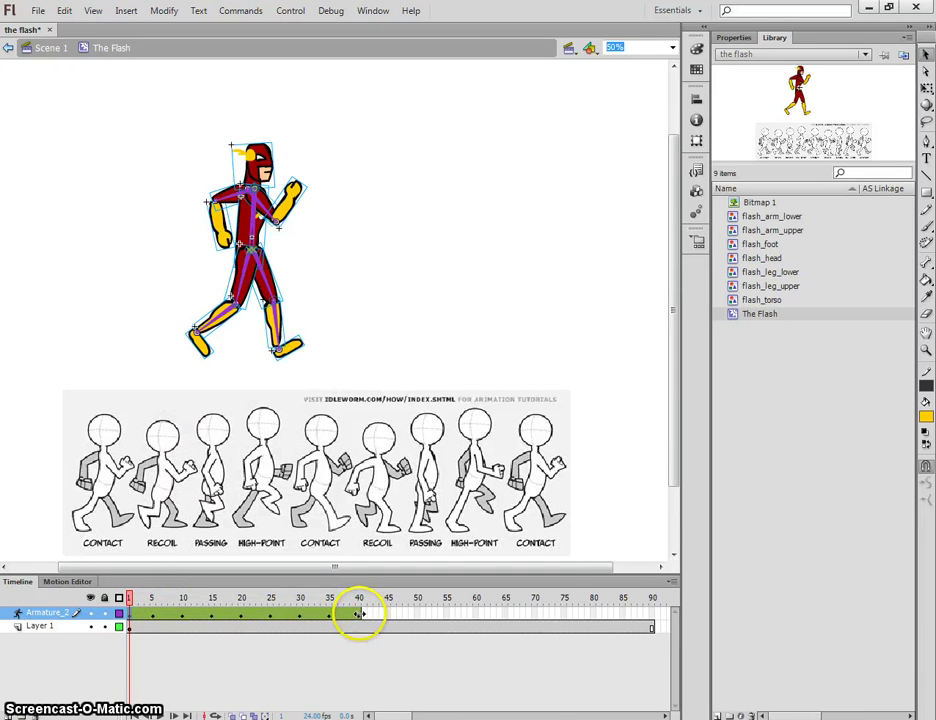
left_click(360, 613)
right_click(360, 613)
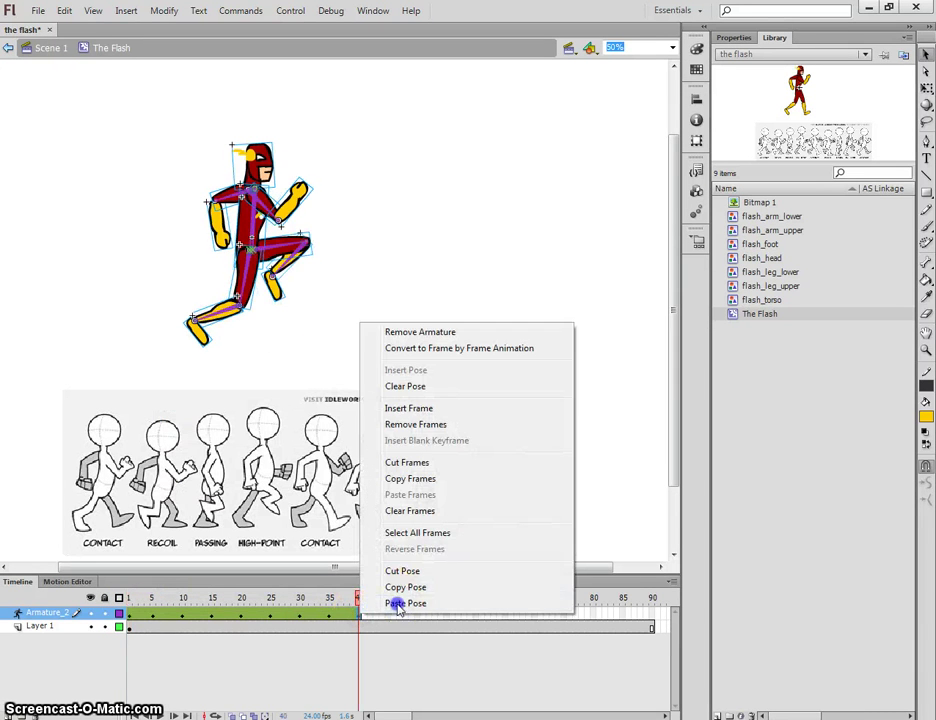
left_click(405, 603)
Step: Adjust the raised front leg in the frame 35 pose and check the motion around it
key("Return")
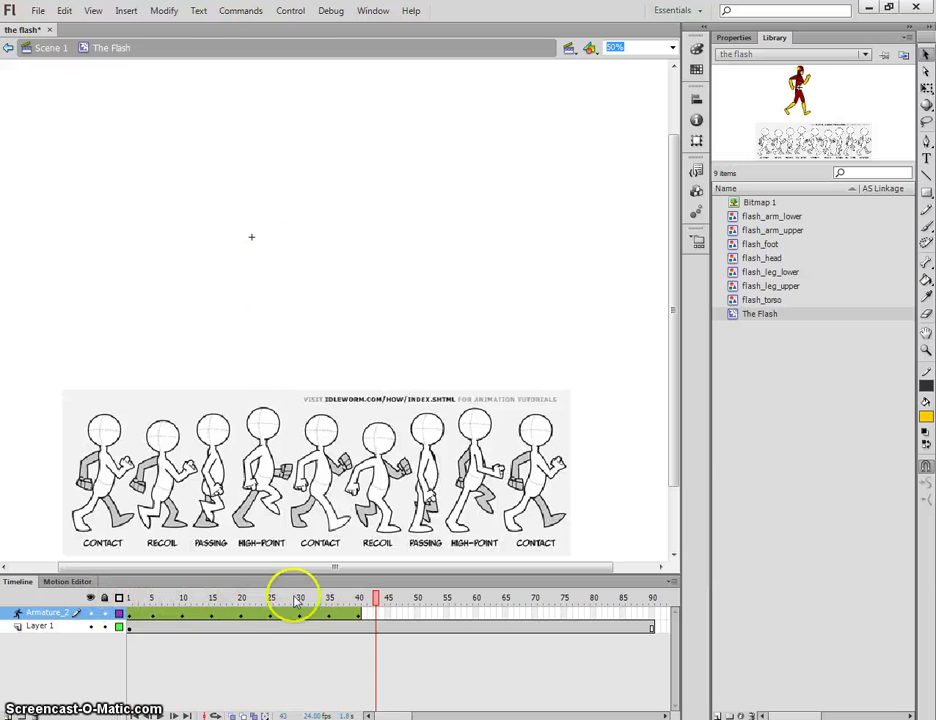
left_click_drag(294, 598, 328, 600)
left_click(289, 252)
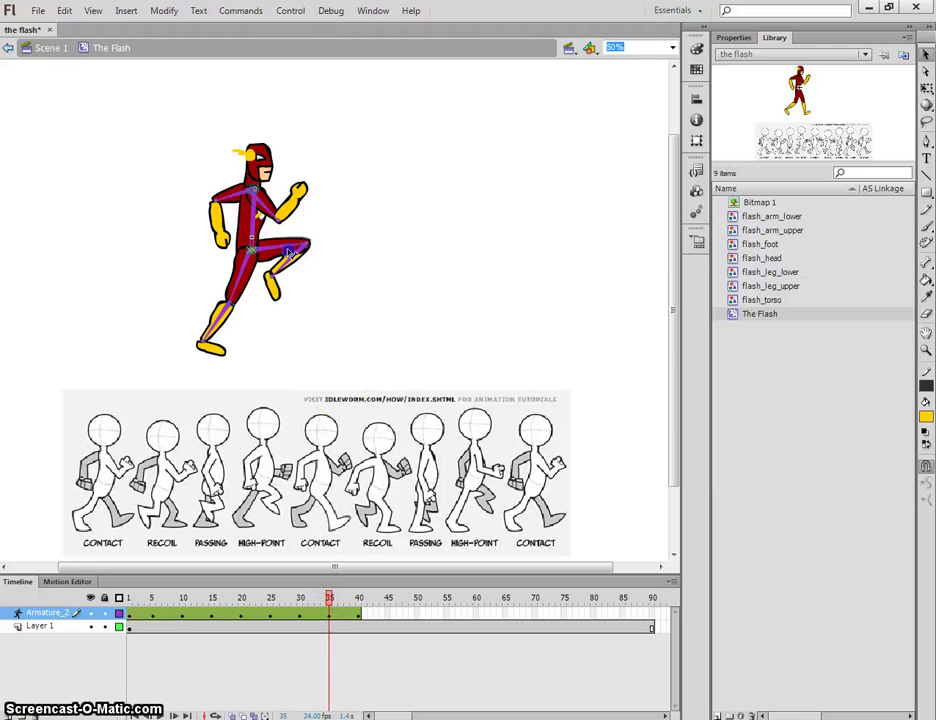
left_click_drag(291, 267, 287, 289)
left_click_drag(329, 597, 229, 597)
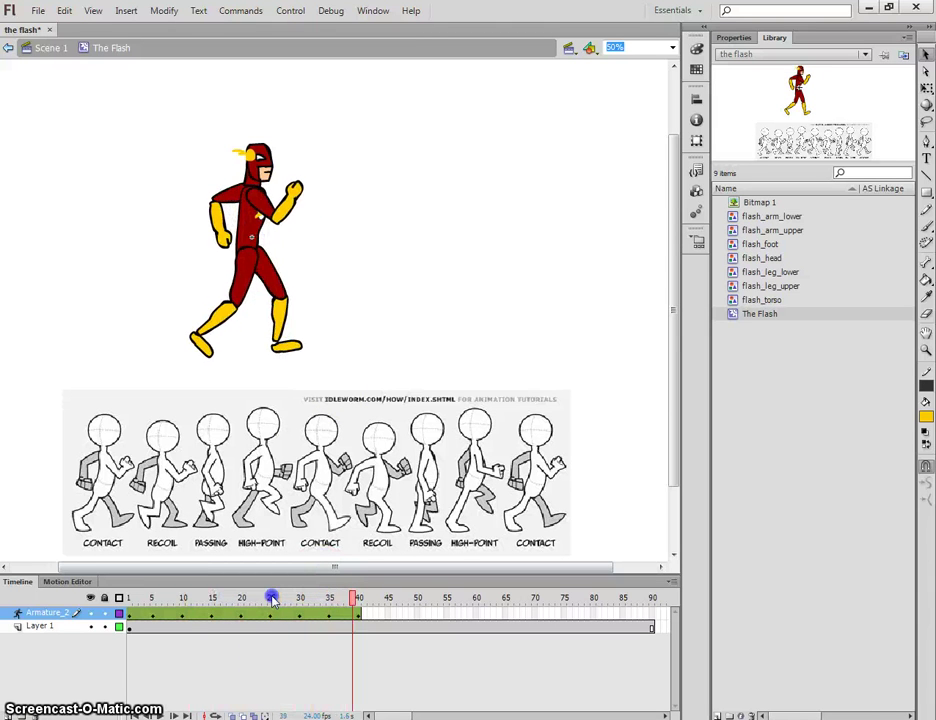
Step: Hide the reference Layer 1 and remove its frames beyond frame 40
left_click(90, 626)
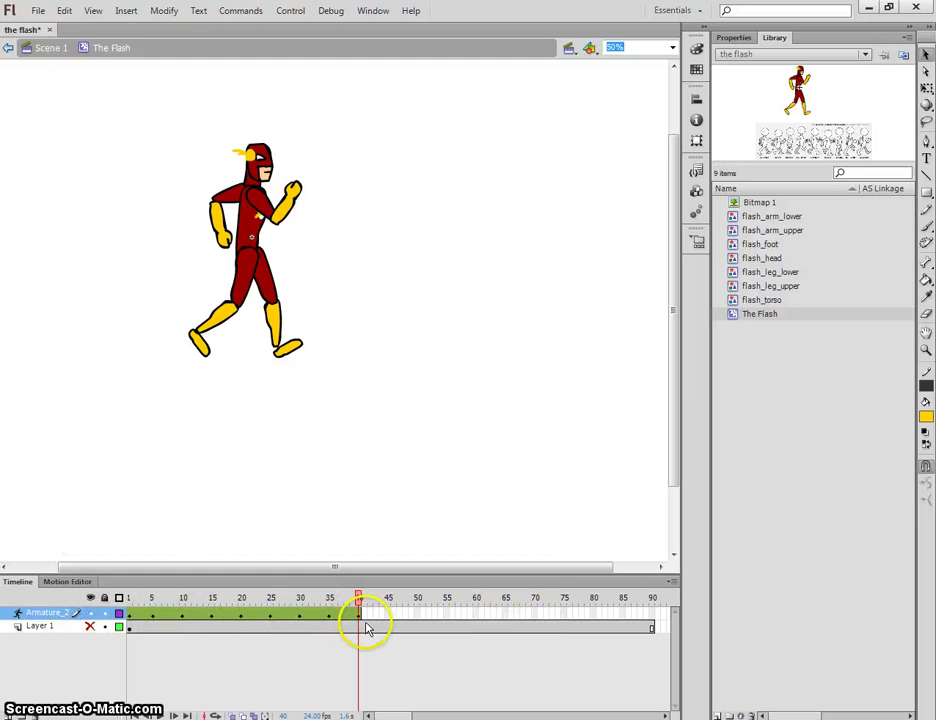
left_click_drag(366, 630, 664, 640)
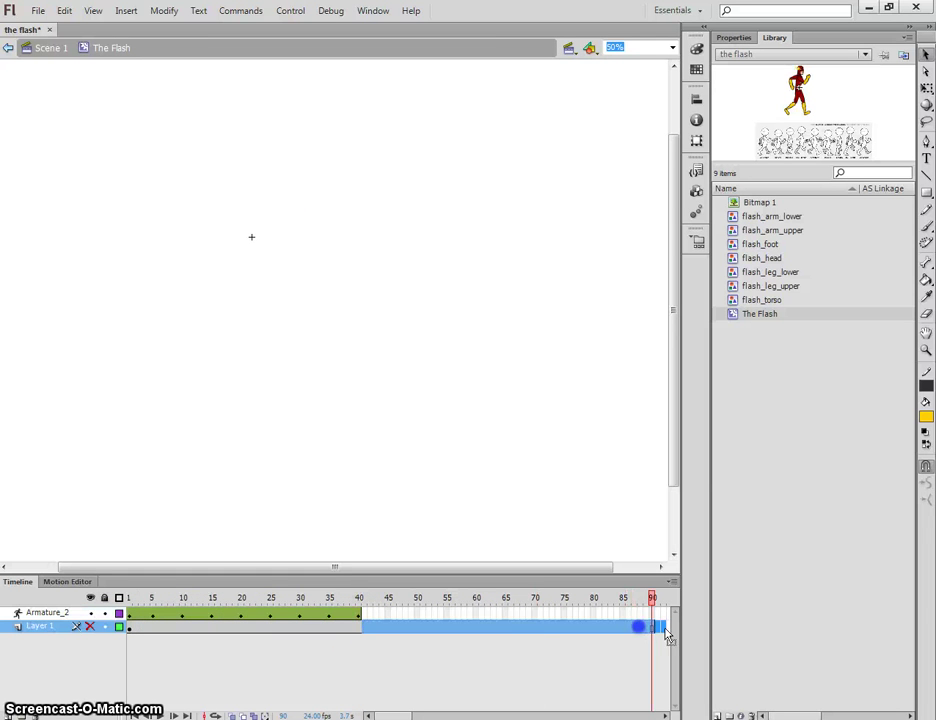
right_click(510, 629)
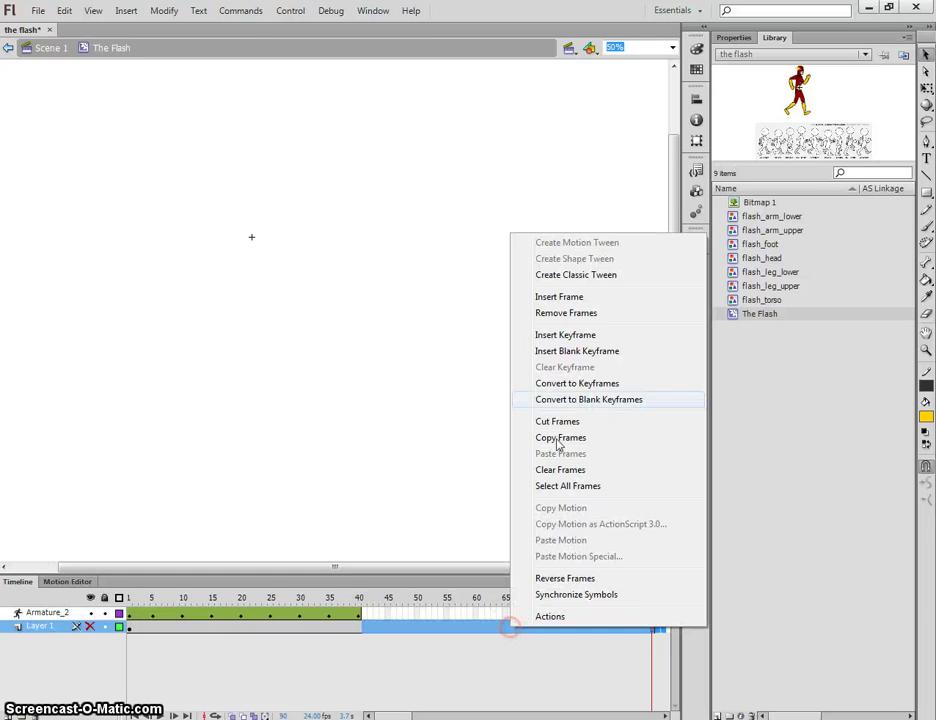
left_click(568, 313)
Step: Play the walk cycle several times from frame 1 to frame 40 and compare it with the reference figures
left_click_drag(356, 597, 130, 597)
key("Return")
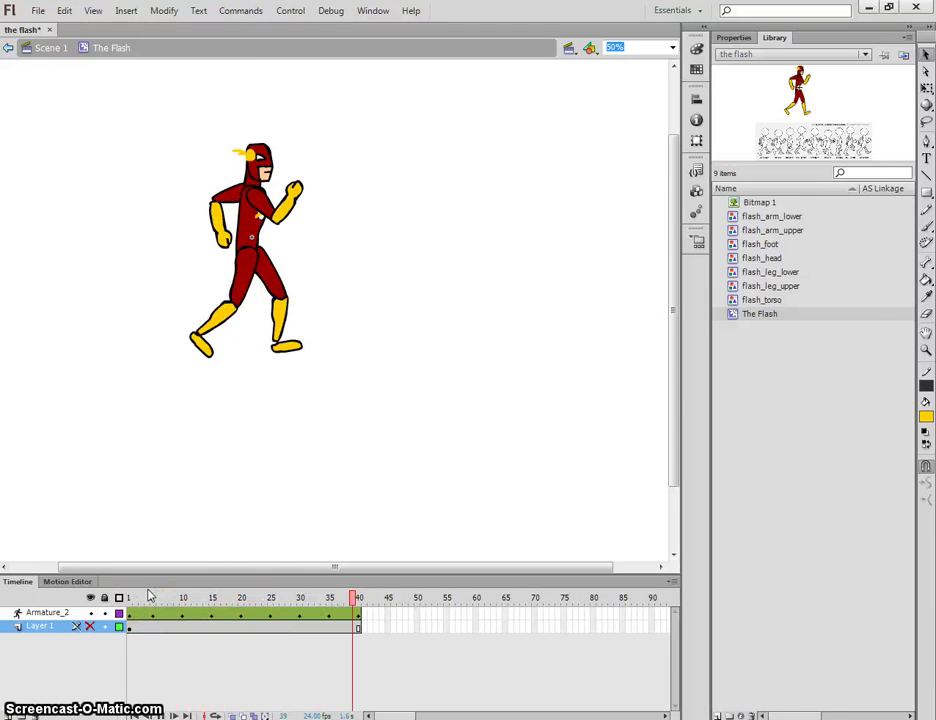
key("Return")
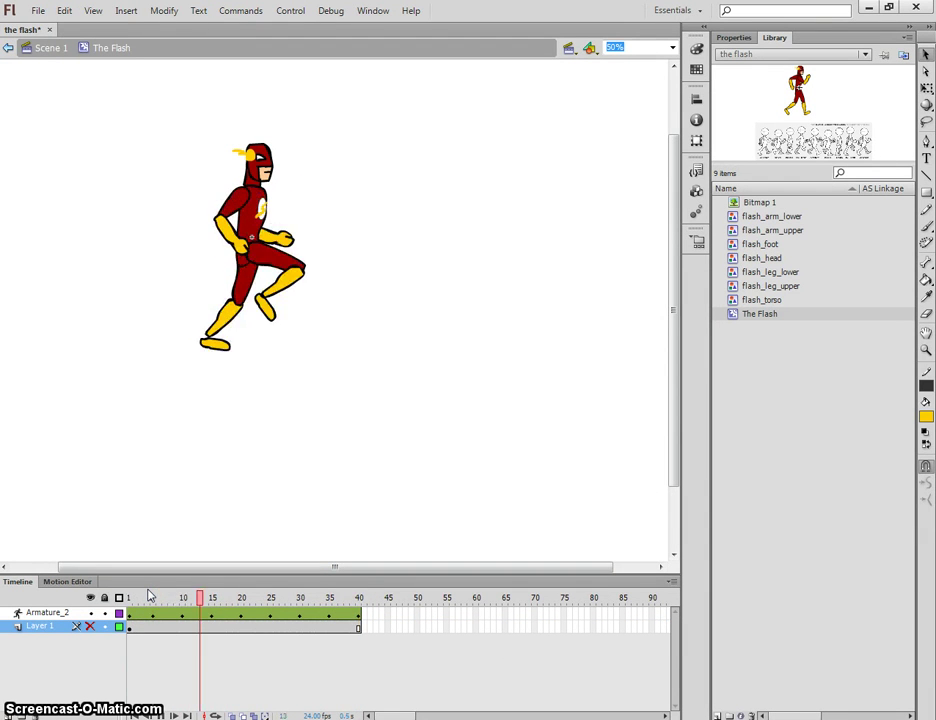
key("Return")
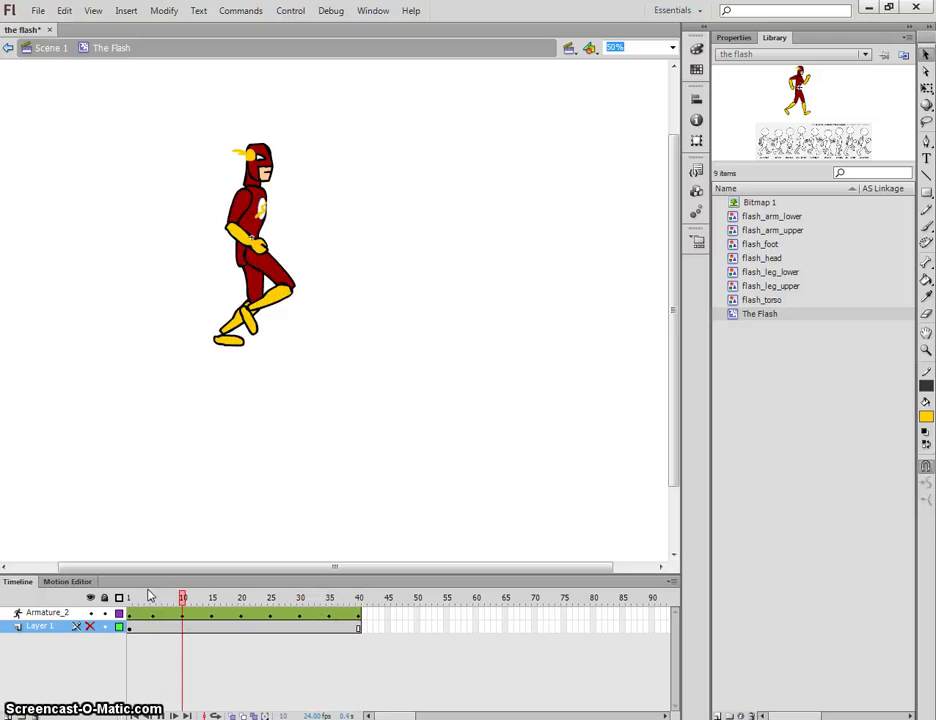
left_click(145, 600)
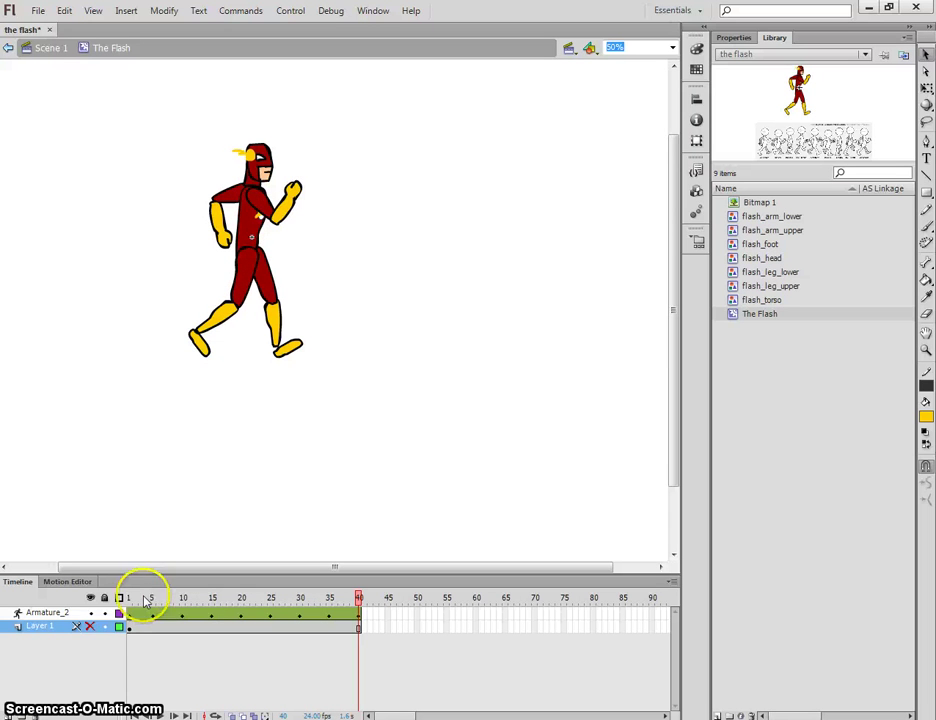
left_click(88, 626)
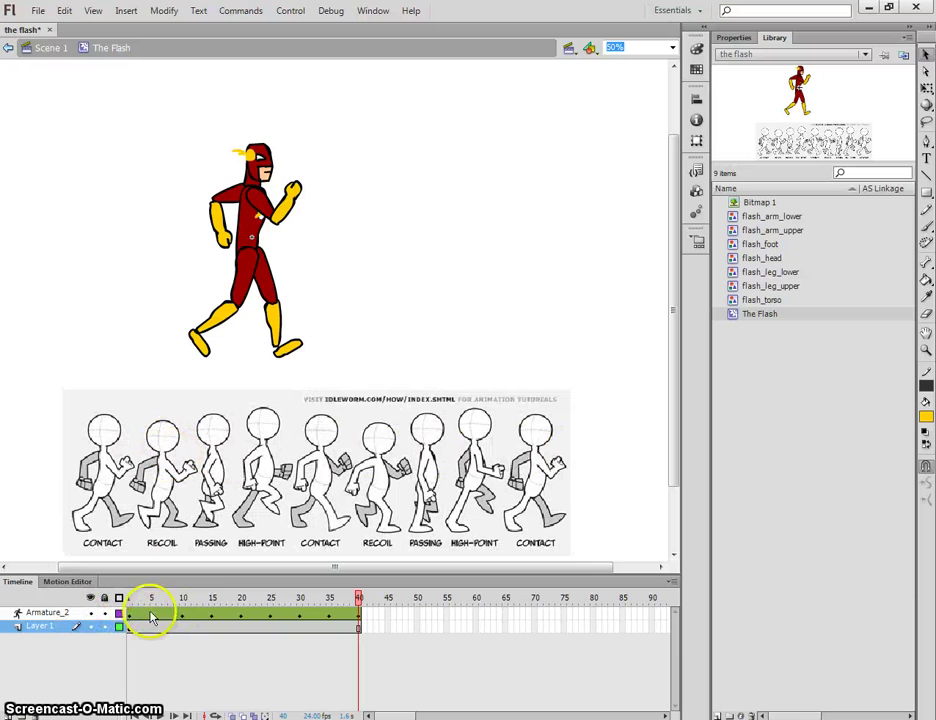
left_click(90, 627)
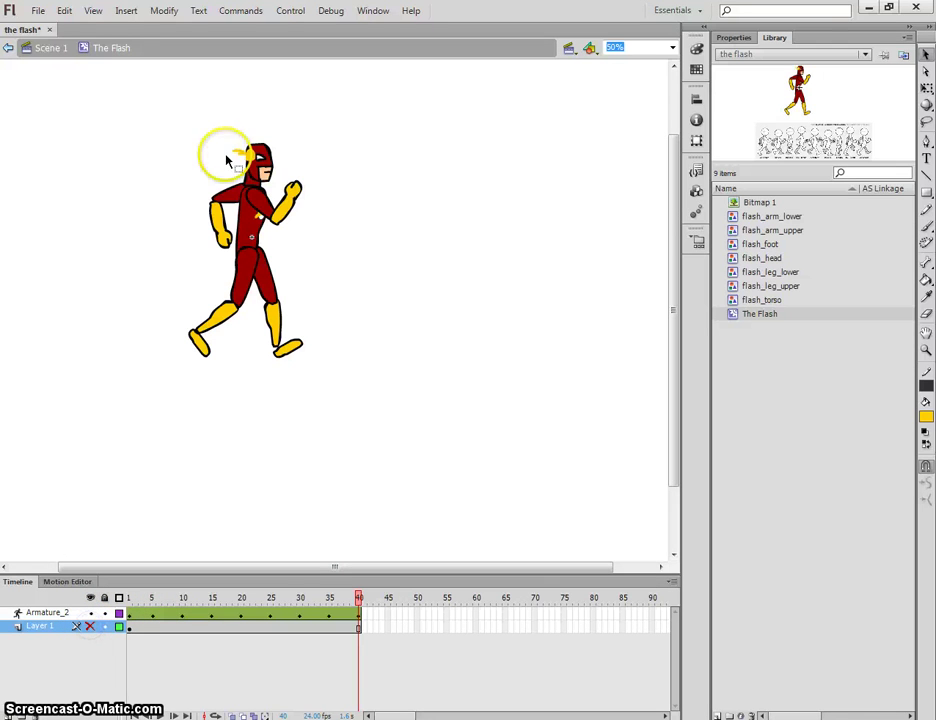
left_click(45, 49)
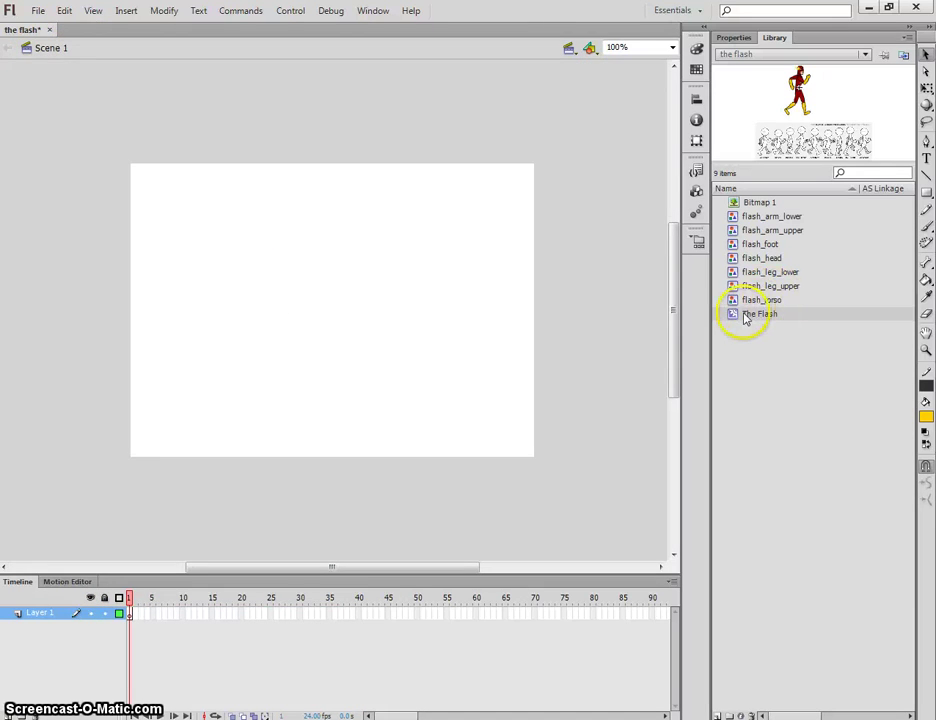
left_click_drag(737, 319, 198, 316)
key("Delete")
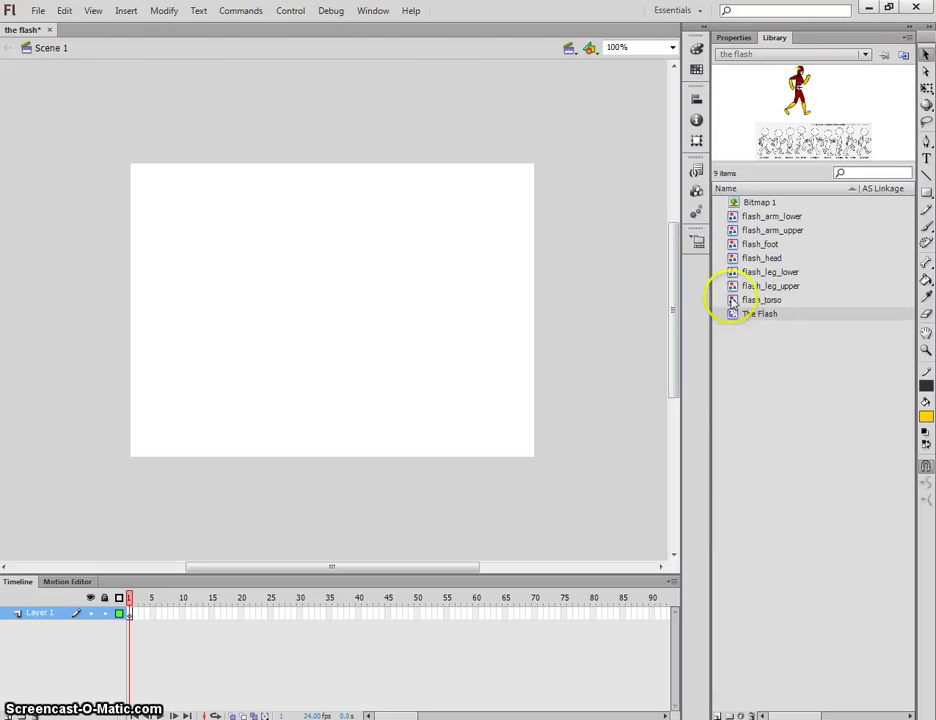
Step: Open The Flash symbol for editing and delete its reference Layer 1
double_click(735, 316)
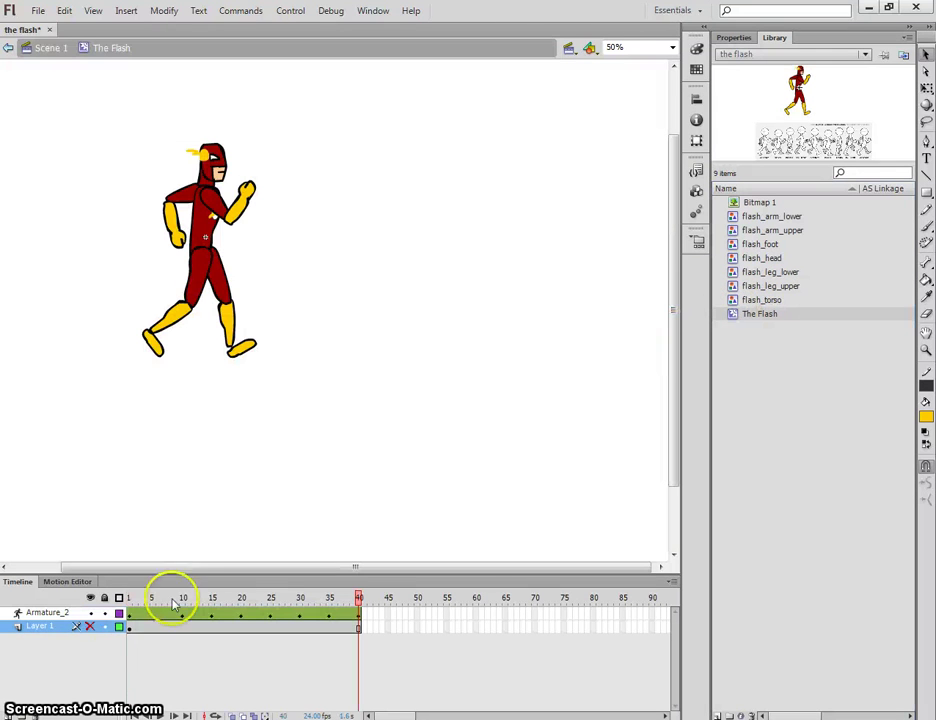
left_click(44, 631)
left_click(50, 628)
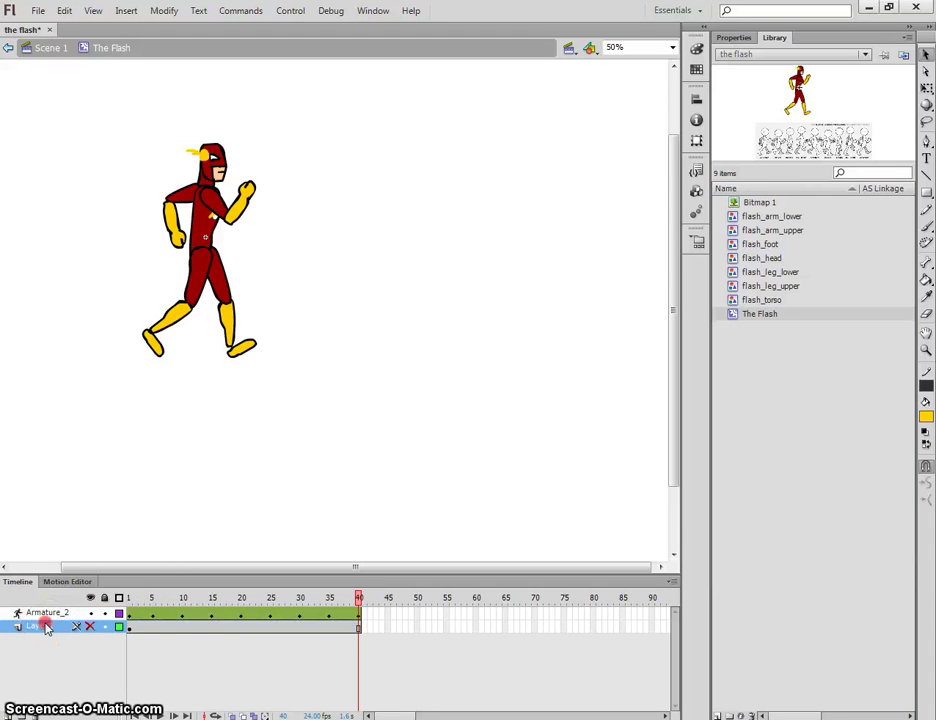
right_click(46, 628)
left_click(96, 336)
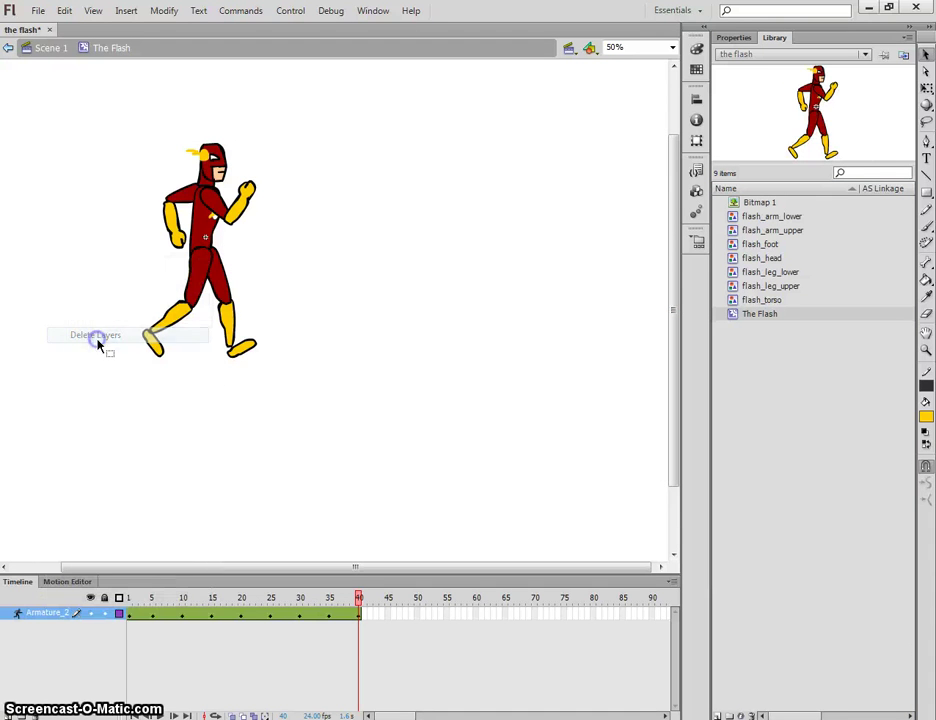
Step: Return to Scene 1, place The Flash symbol, scale it down and position it just off the stage's left edge
left_click(58, 49)
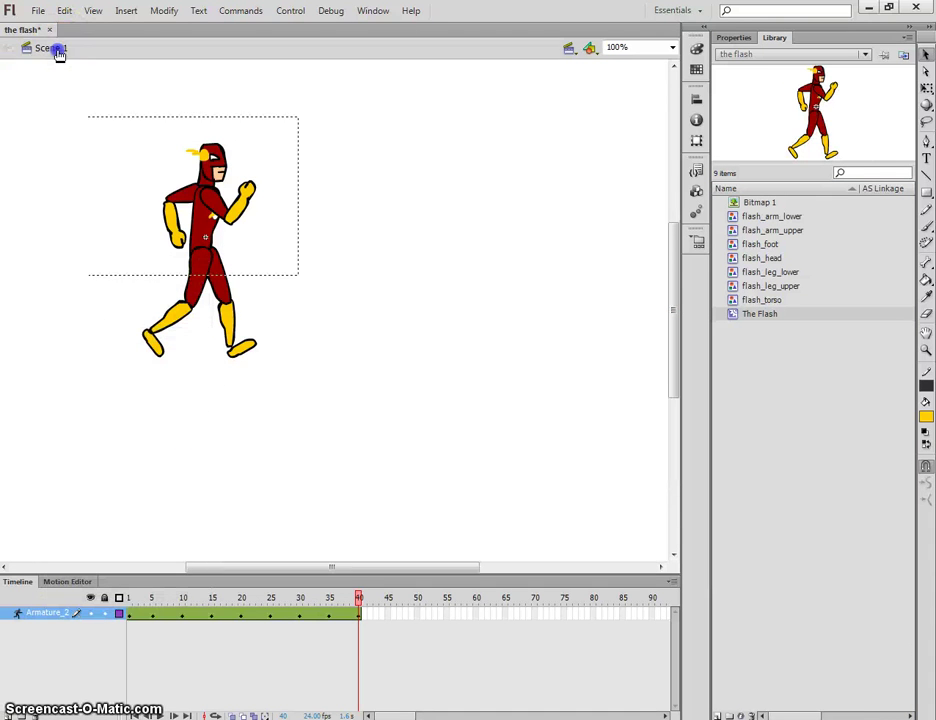
left_click_drag(782, 139, 358, 347)
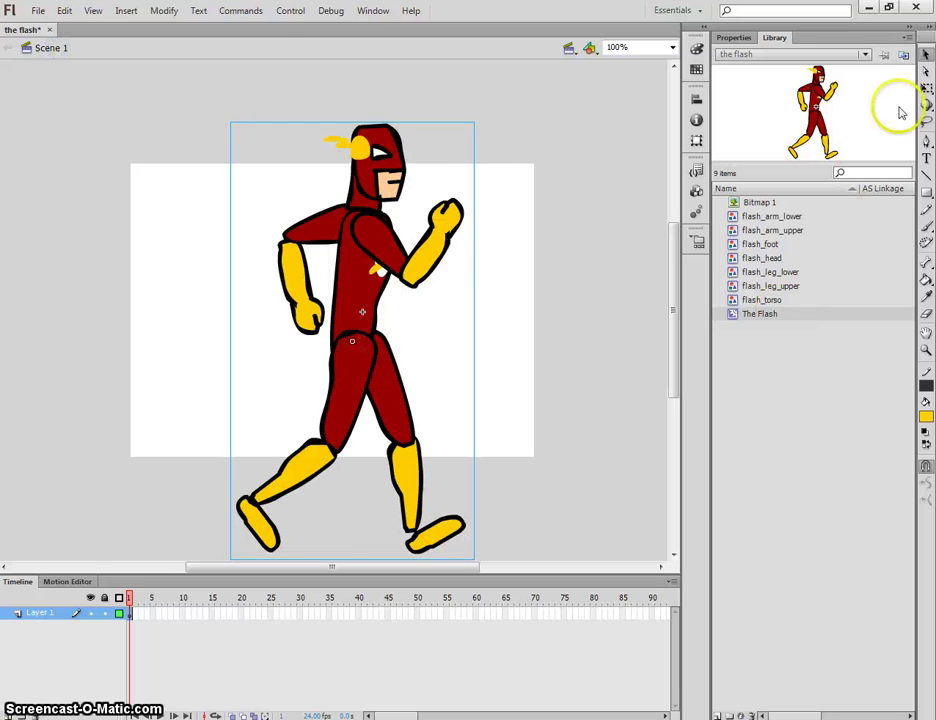
left_click(926, 89)
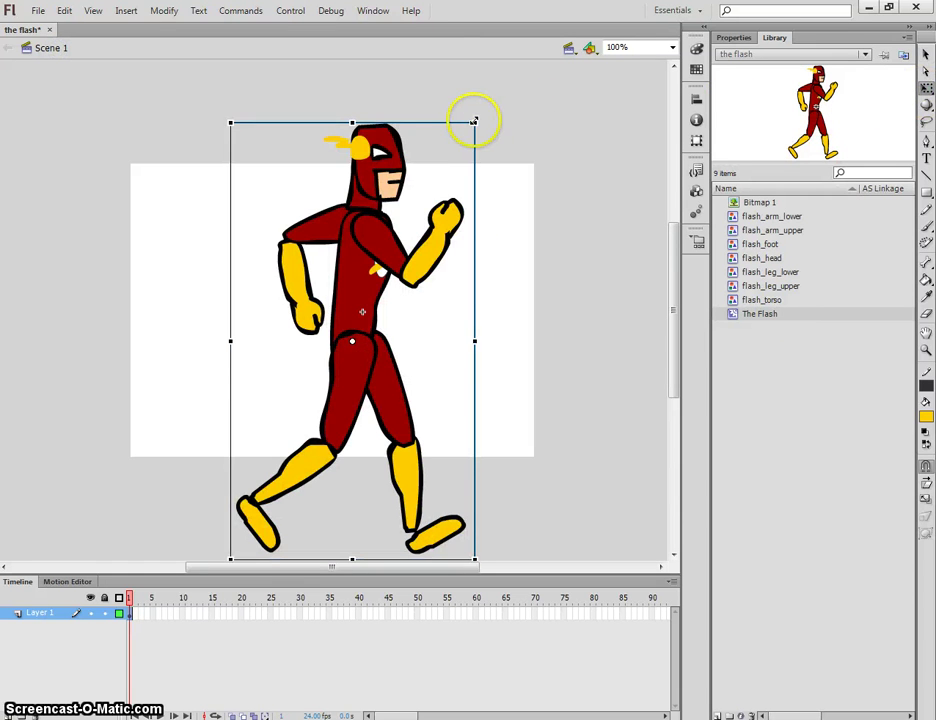
left_click_drag(474, 121, 93, 296)
left_click(926, 55)
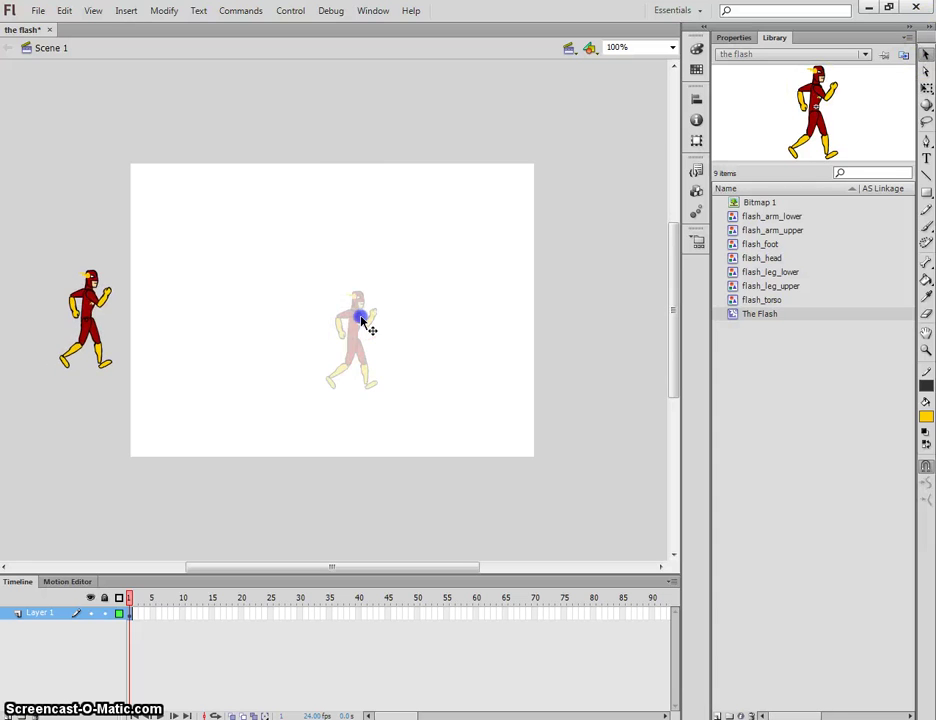
left_click_drag(362, 320, 99, 302)
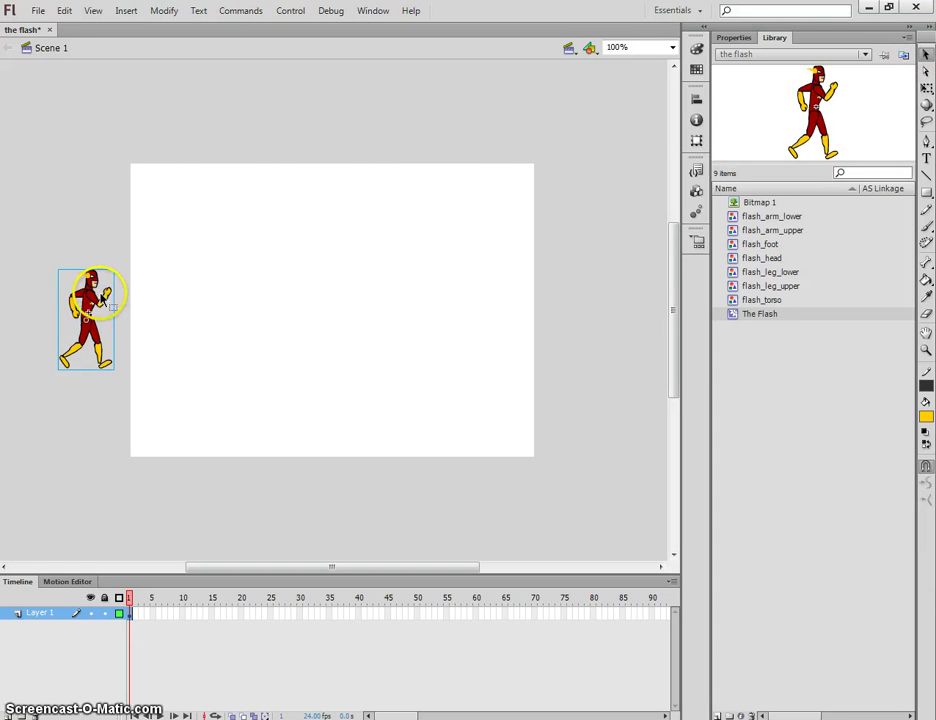
Step: Create a motion tween on the figure that carries it straight across the stage past the right edge by frame 24, and preview it
right_click(97, 302)
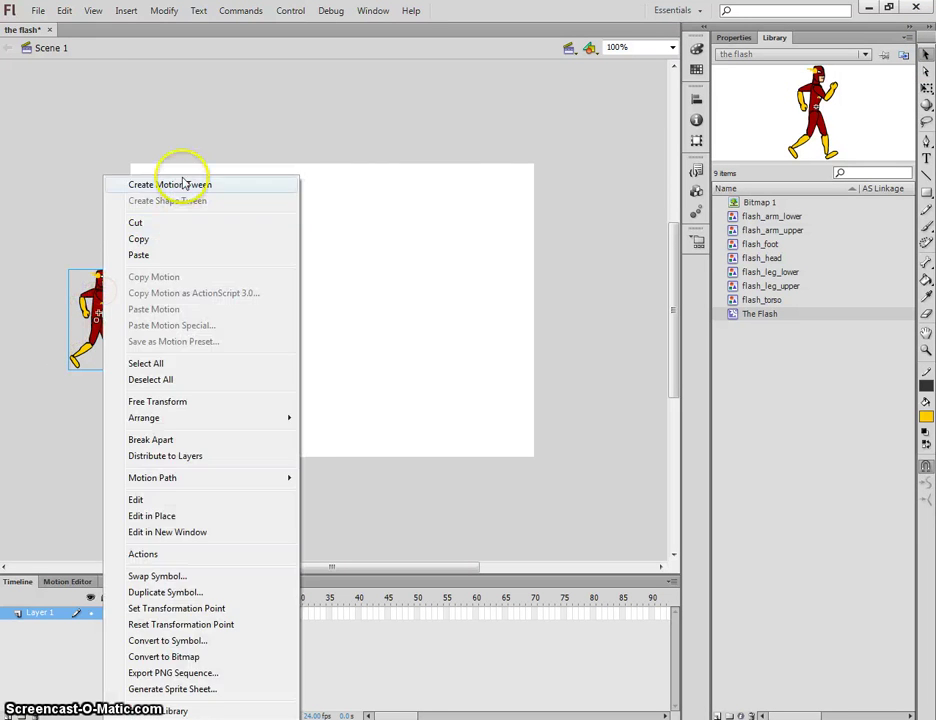
left_click(184, 184)
left_click_drag(103, 299, 570, 299)
key("Return")
left_click(392, 484)
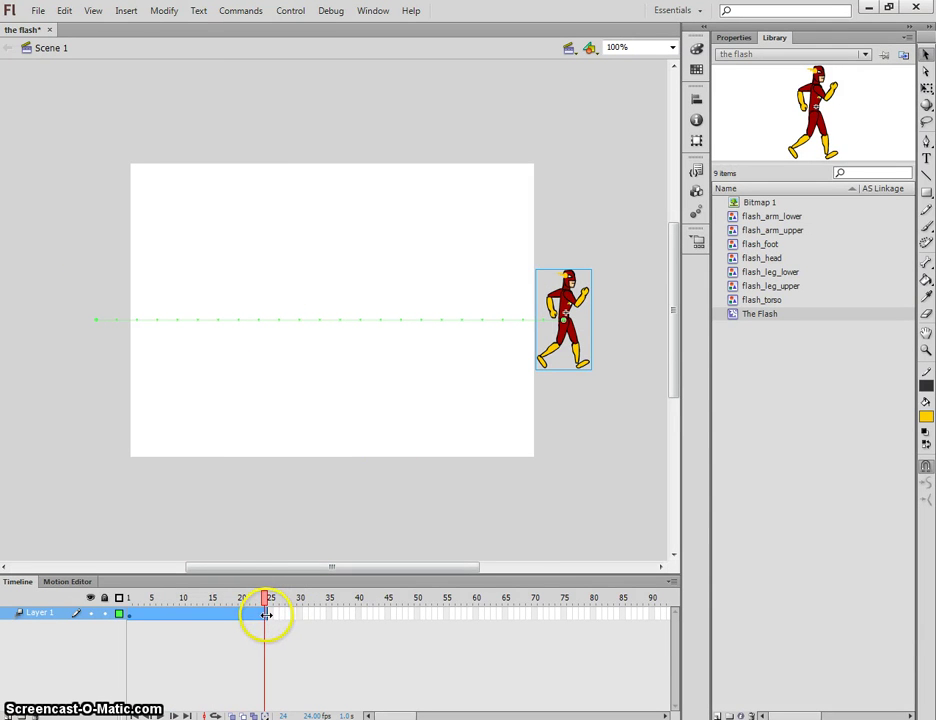
Step: Extend the motion tween on Layer 1 to frame 75 and play it back
left_click_drag(266, 615, 364, 615)
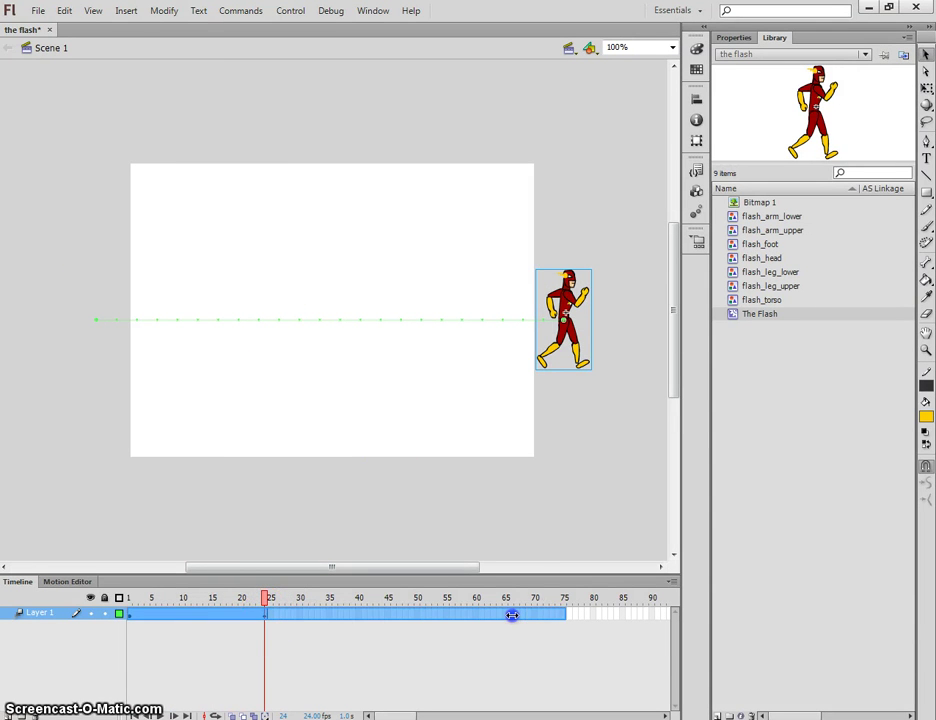
left_click_drag(512, 615, 564, 615)
key("Return")
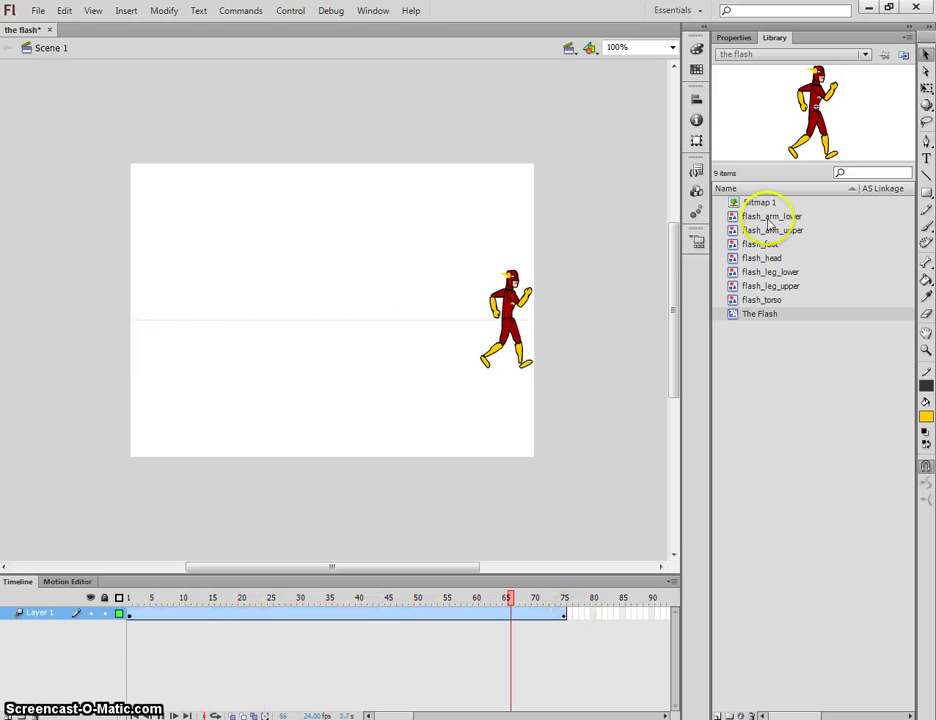
Step: Add a new layer beneath the tween layer, naming the tween layer "flash" and the new layer "road"
left_click(8, 716)
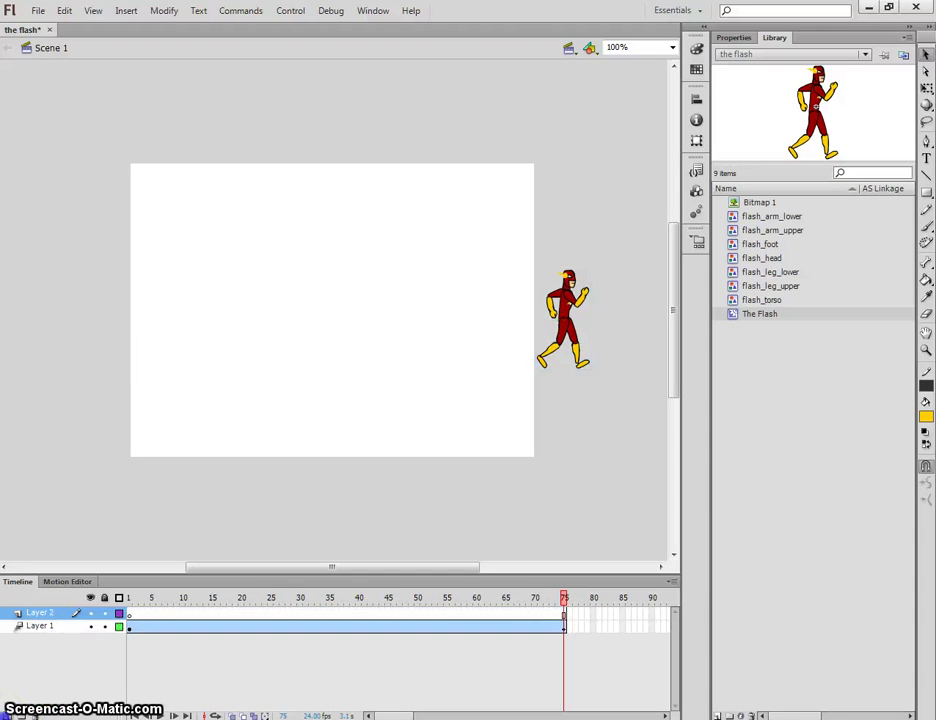
left_click_drag(53, 641, 52, 636)
left_click(50, 614)
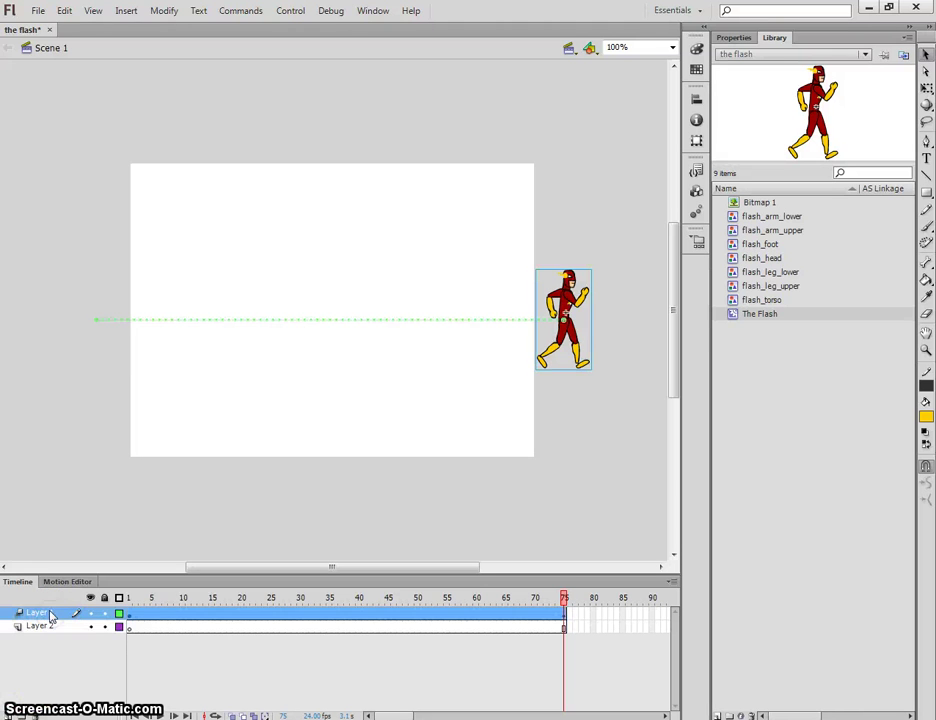
key("Return")
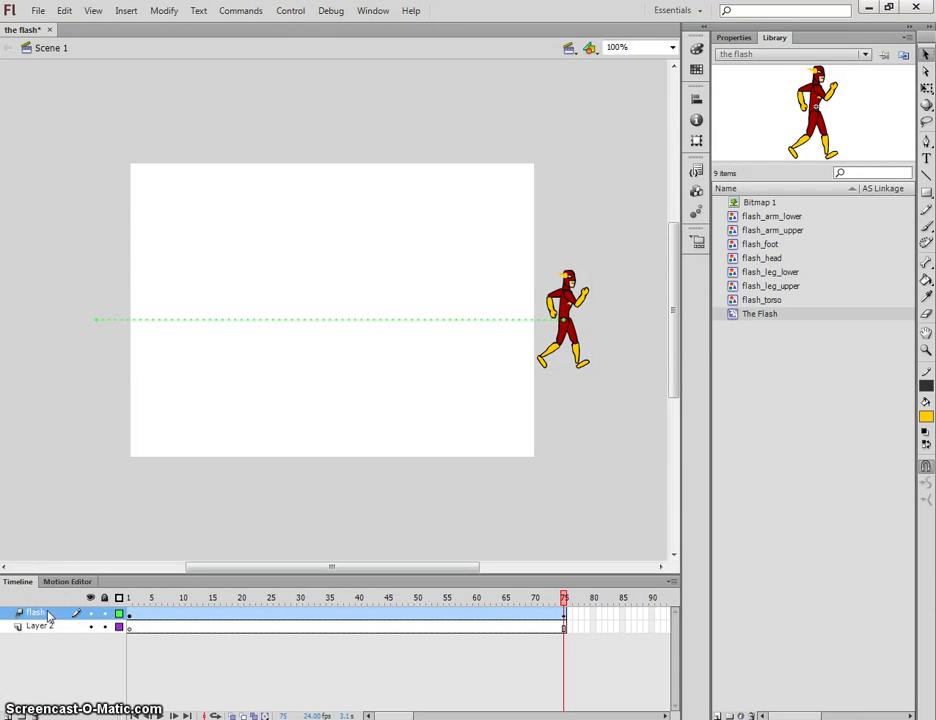
double_click(43, 627)
type("roa")
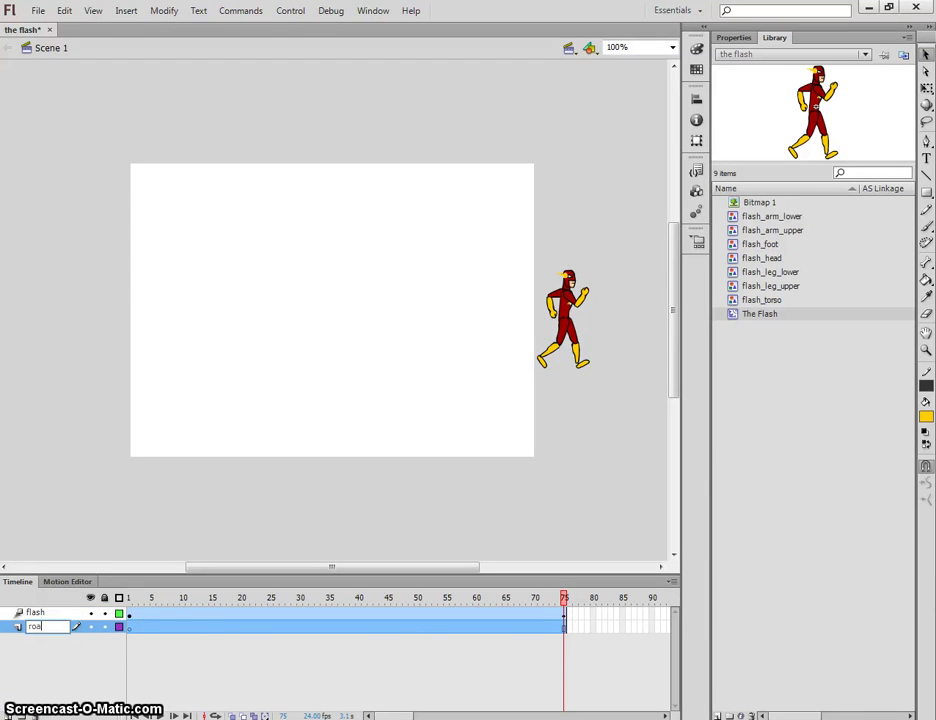
type("d")
key("Return")
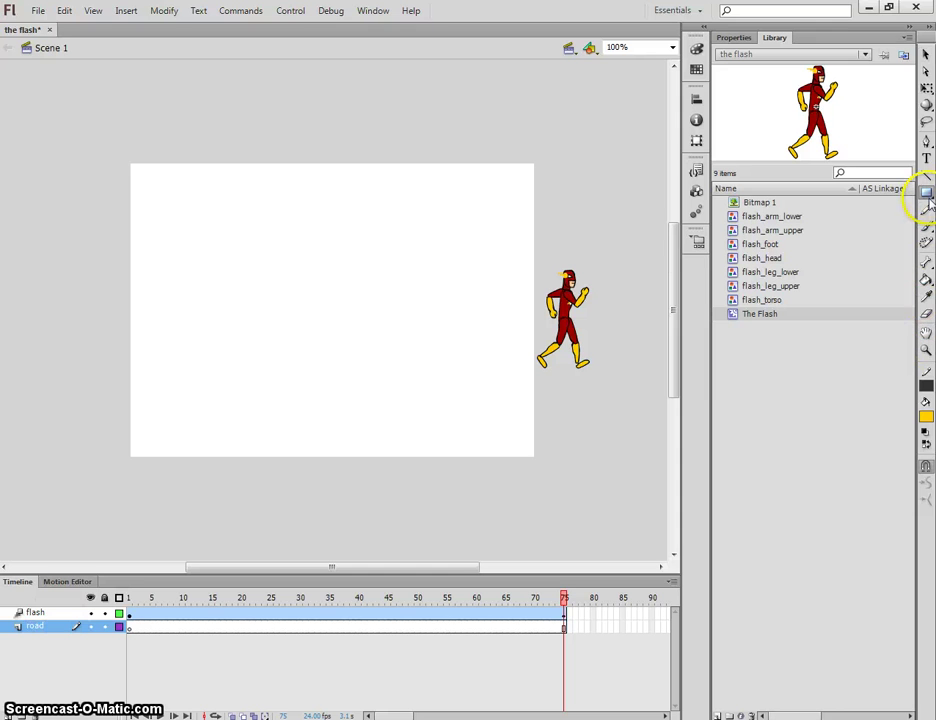
Step: Draw a gray filled rectangle as the road below the figure's feet, extending past both stage sides, and play the animation
left_click(926, 419)
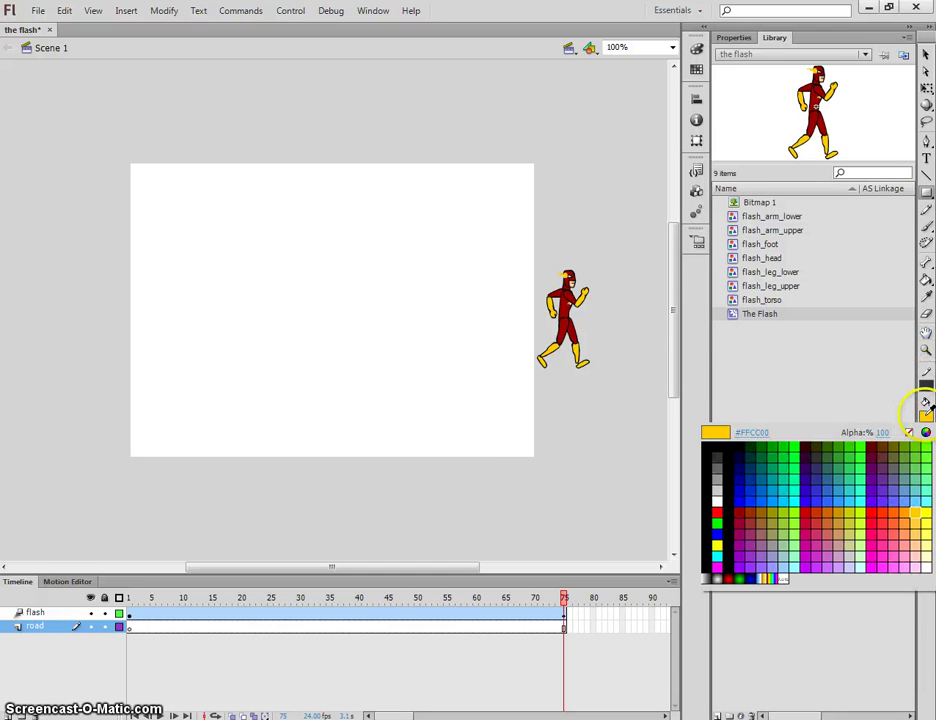
left_click(718, 475)
left_click_drag(535, 602, 476, 602)
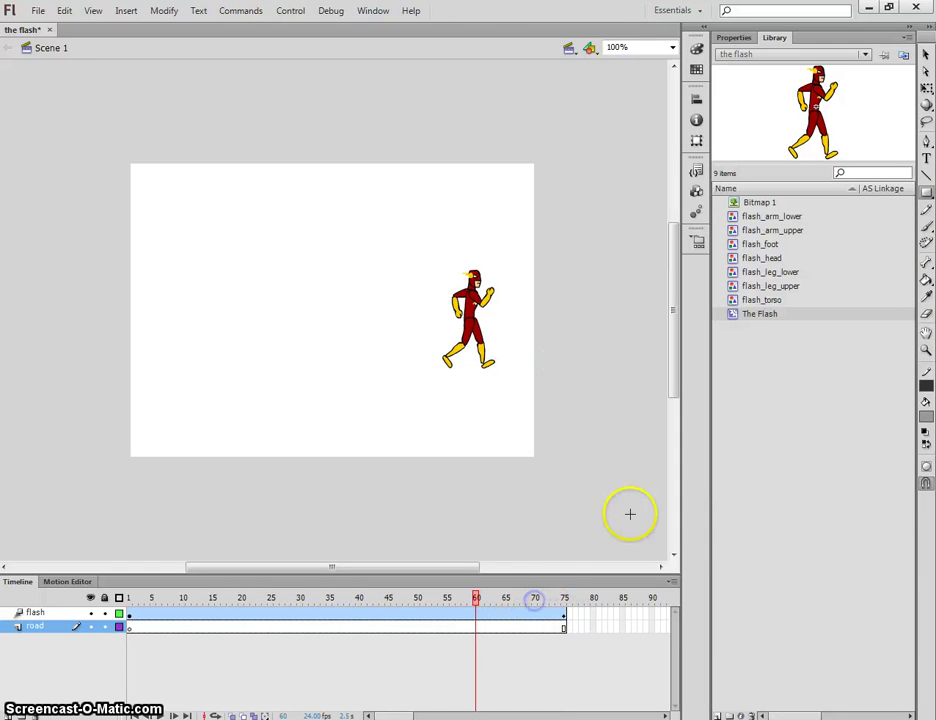
left_click_drag(615, 518, 97, 374)
left_click_drag(183, 355, 93, 368)
key("Return")
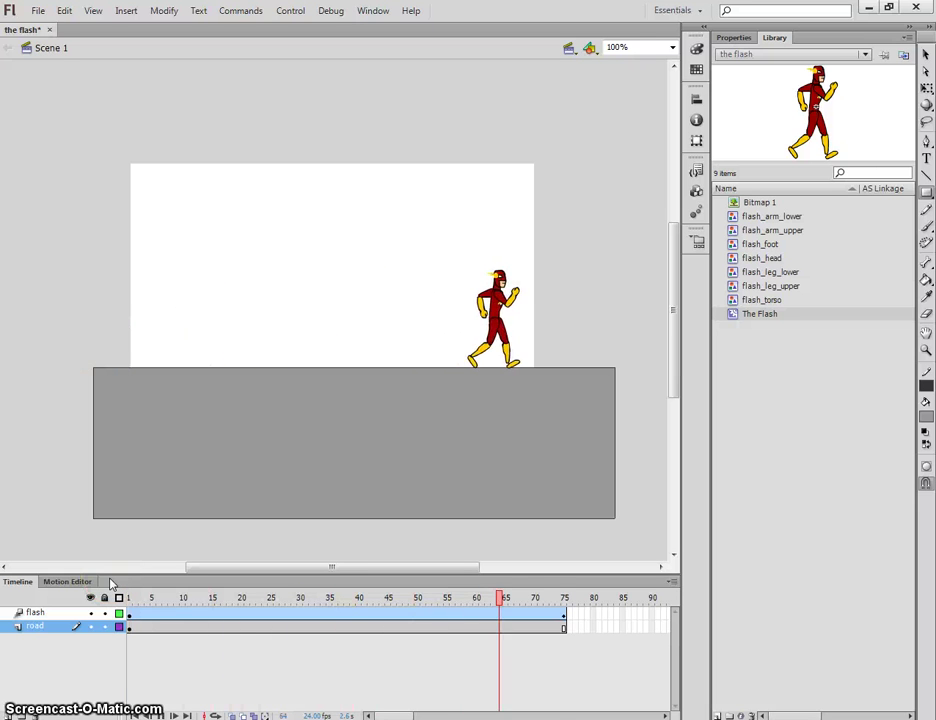
Step: Test the movie to check the figure walking along the road, and close the preview
key("ctrl+Return")
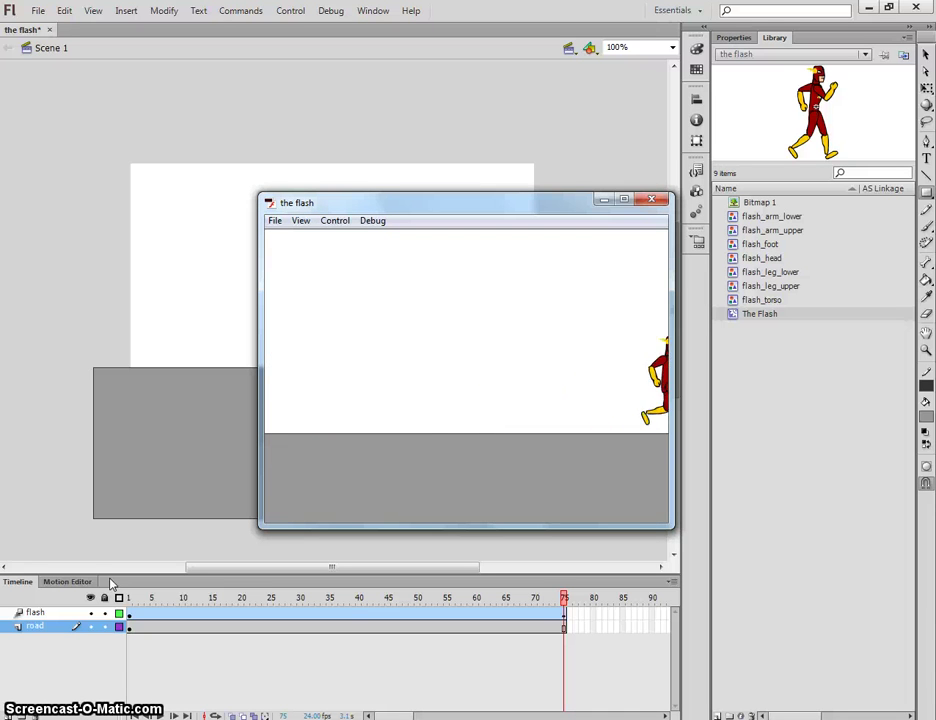
left_click(457, 338)
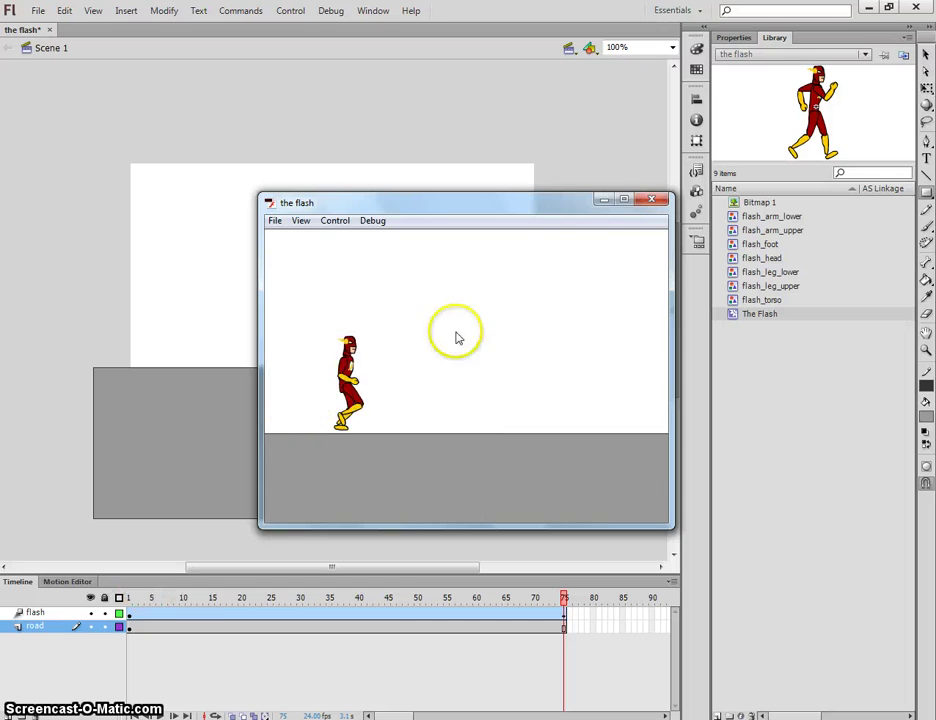
left_click(640, 199)
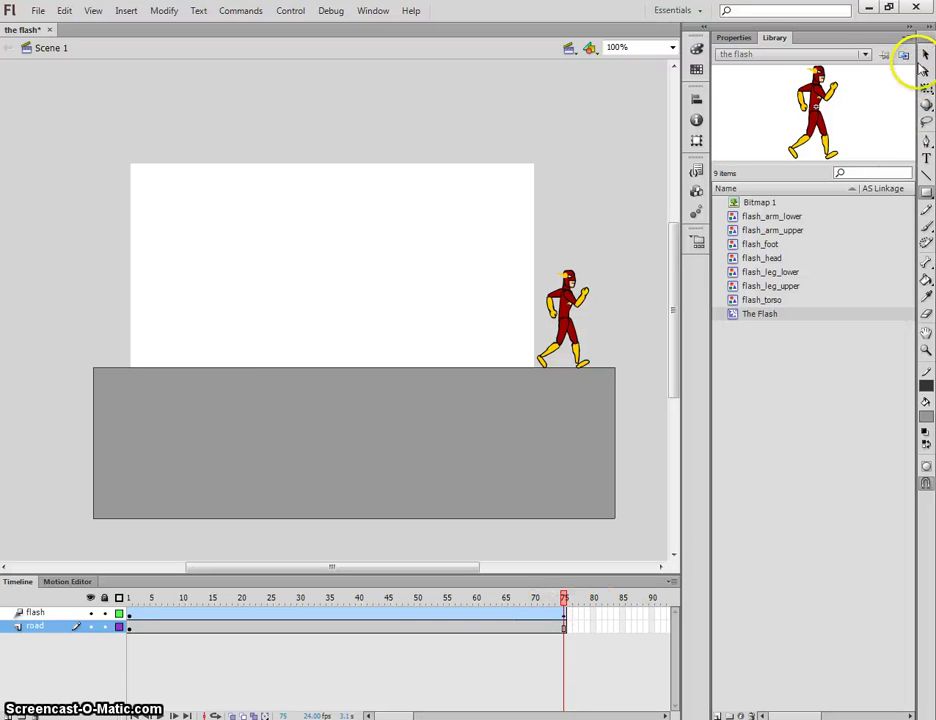
Step: Extend both the flash tween and the road layer to frame 120 and test the movie
mouse_move(566, 620)
left_mouse_down()
mouse_move(600, 614)
mouse_move(551, 614)
mouse_move(564, 613)
left_mouse_up()
left_click(300, 627)
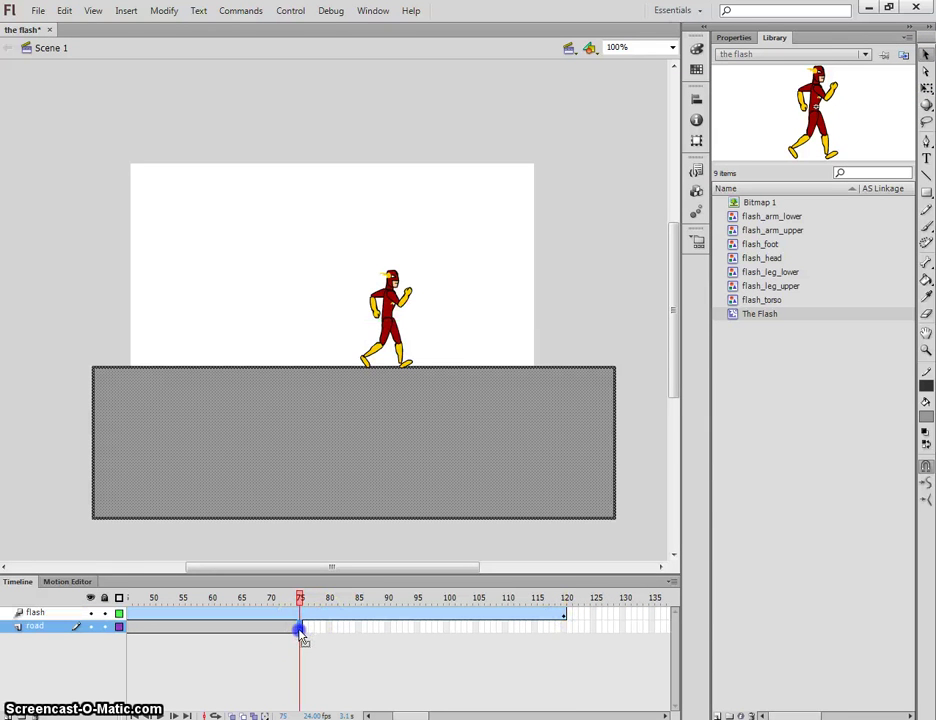
left_click_drag(370, 633, 564, 627)
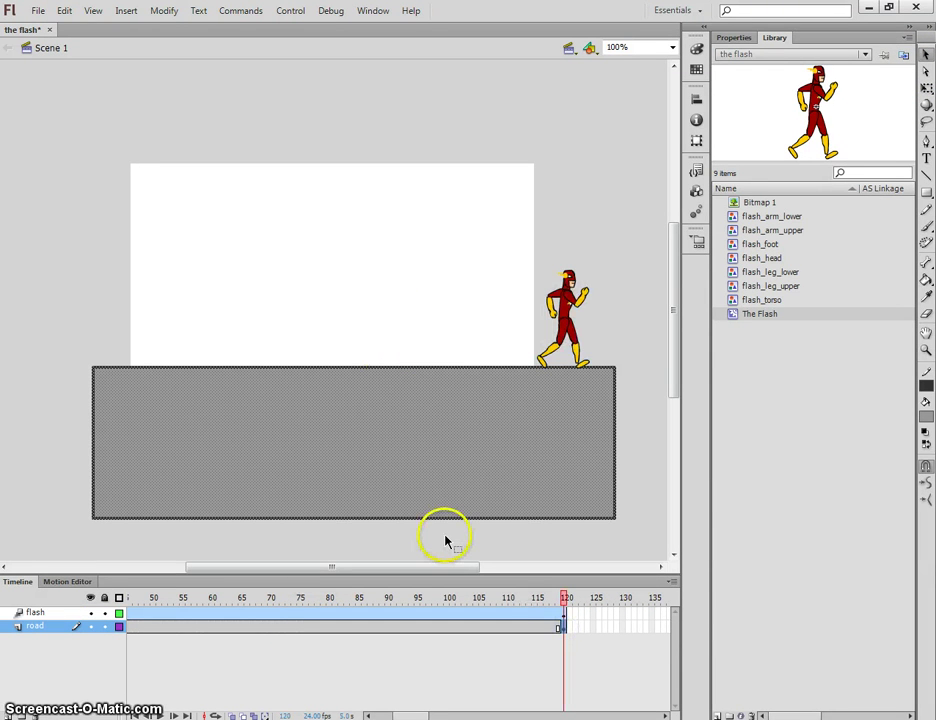
key("ctrl+Return")
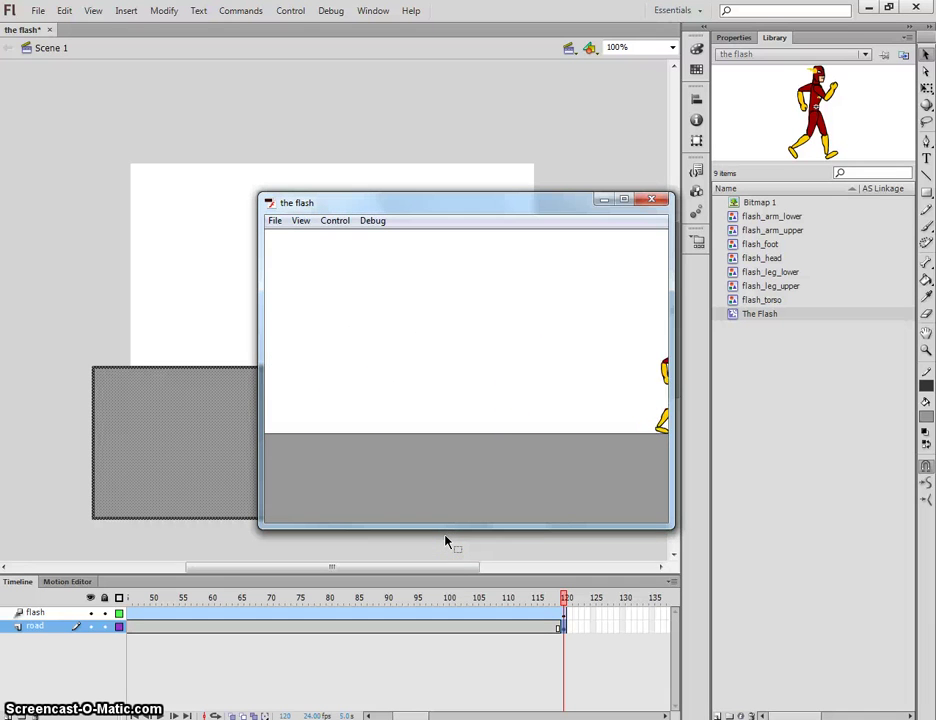
left_click(660, 205)
Step: Lower the figure slightly onto the road at frame 120 and frame 1, and test the movie
left_click(42, 612)
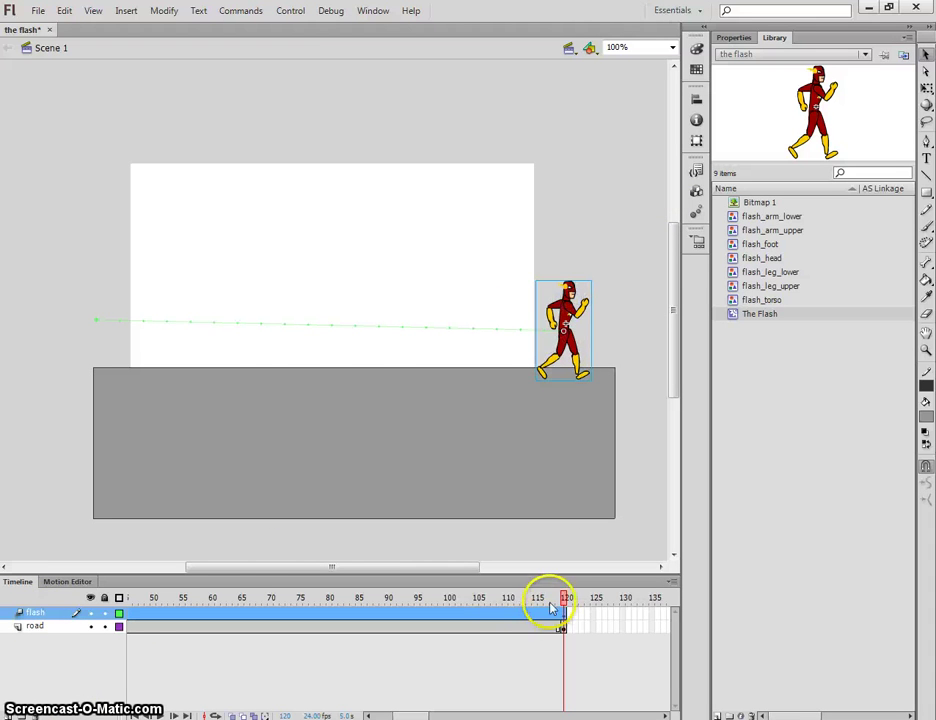
left_click_drag(553, 607, 128, 600)
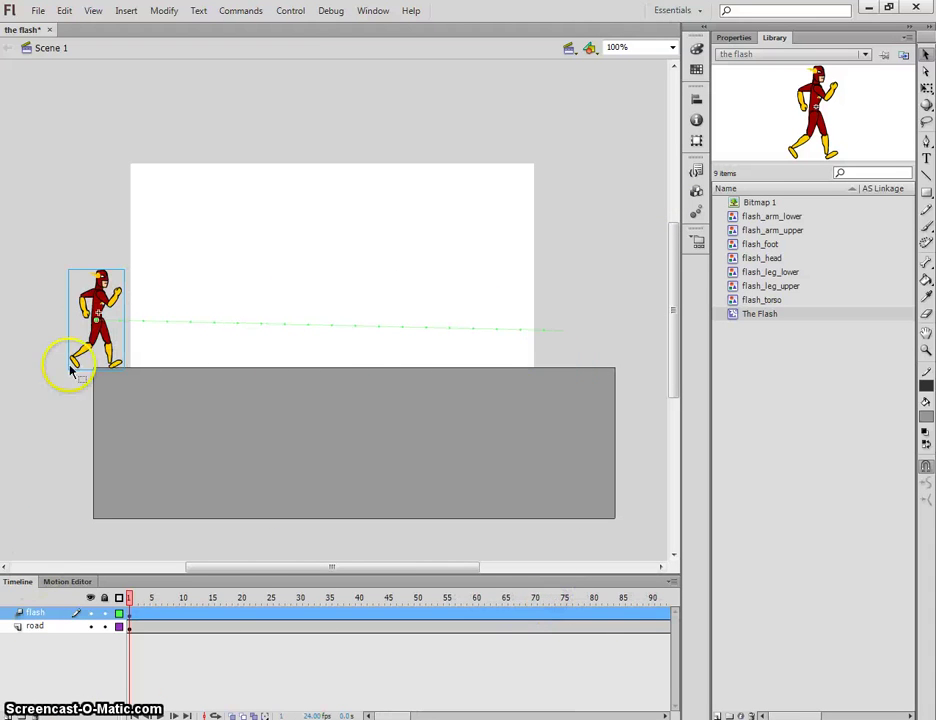
left_click_drag(104, 290, 106, 305)
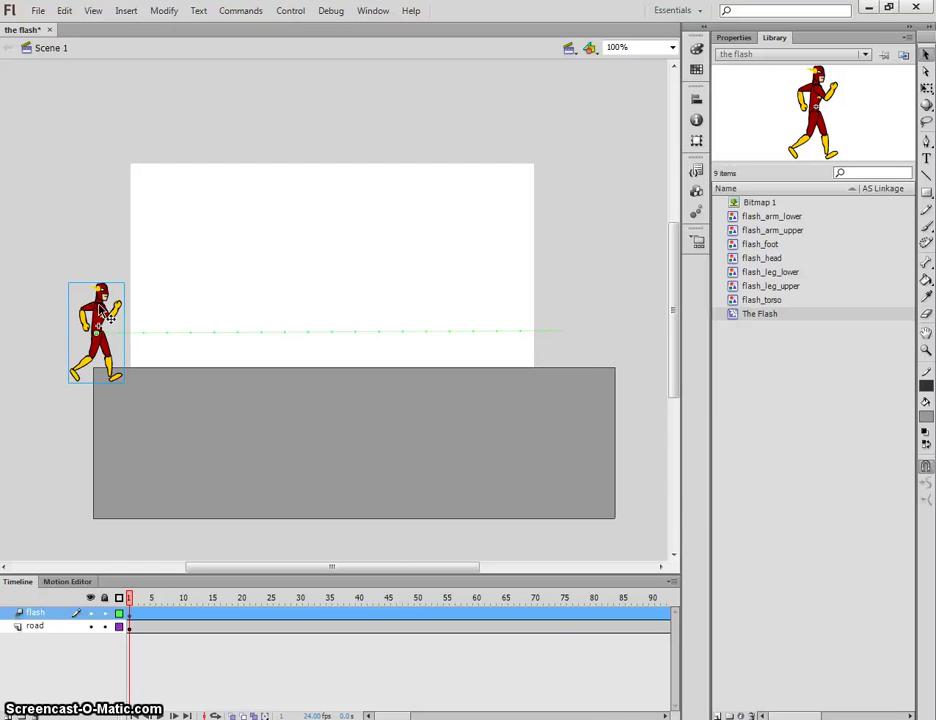
key("ctrl+Return")
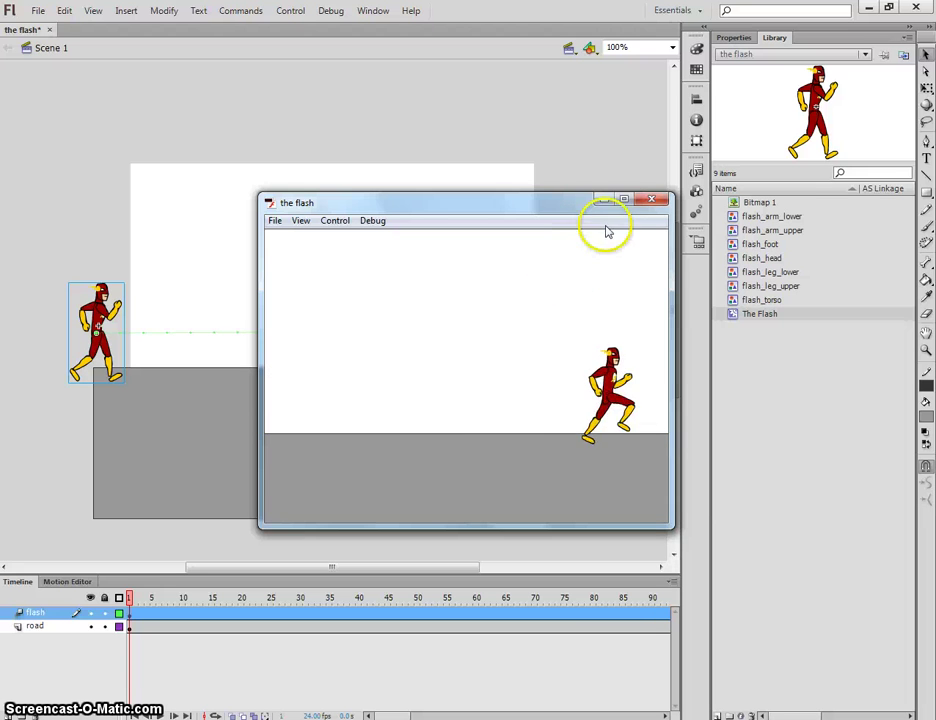
left_click(651, 200)
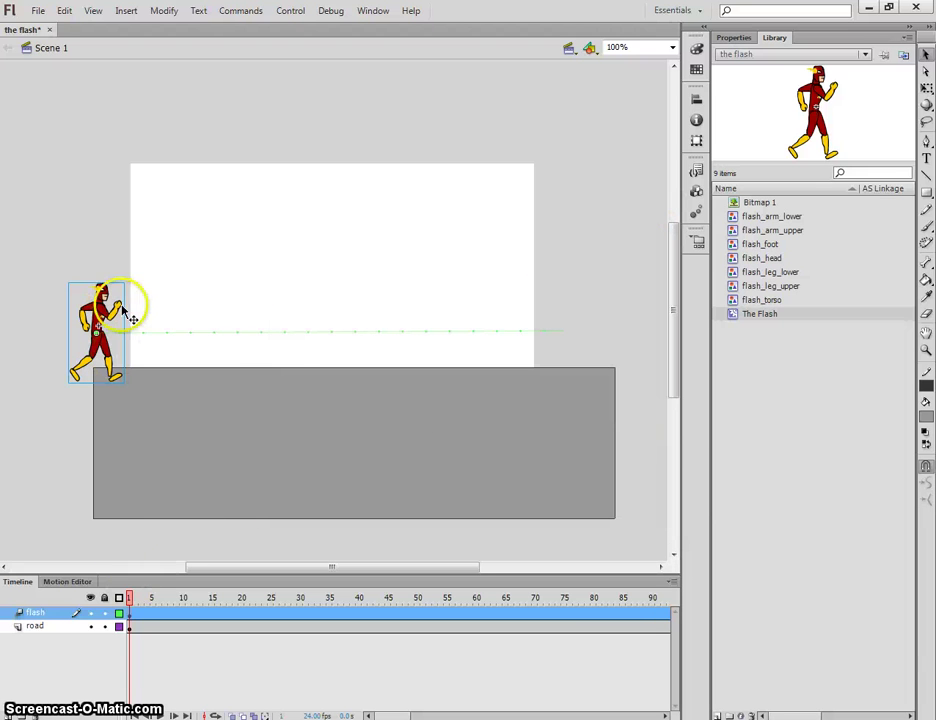
Step: Bend the middle of the figure's motion path upward into an arch and test the movie
left_click_drag(338, 341, 338, 243)
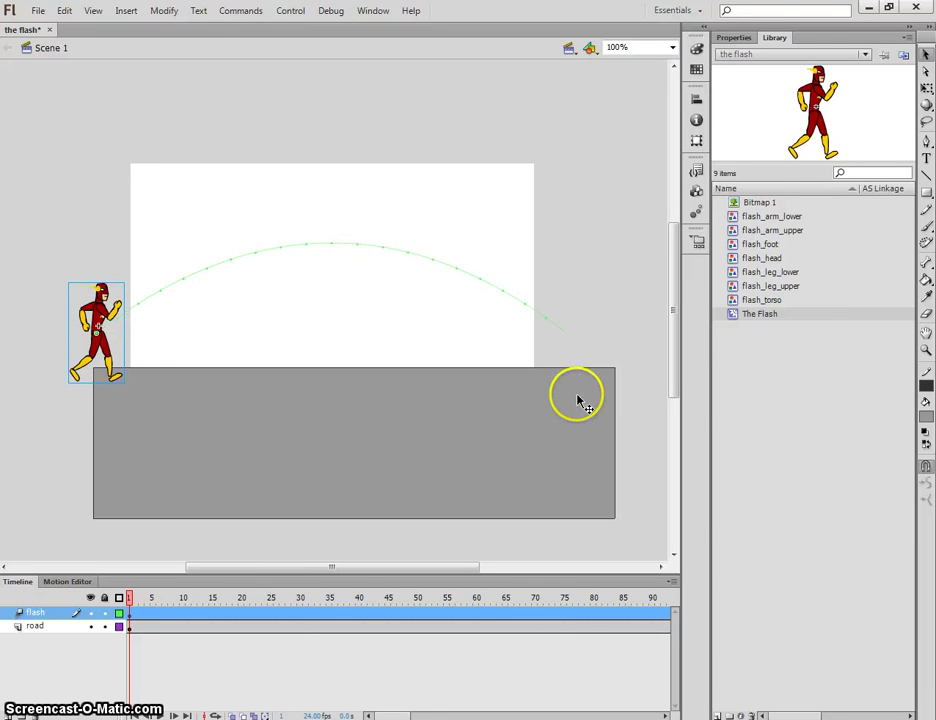
key("Return")
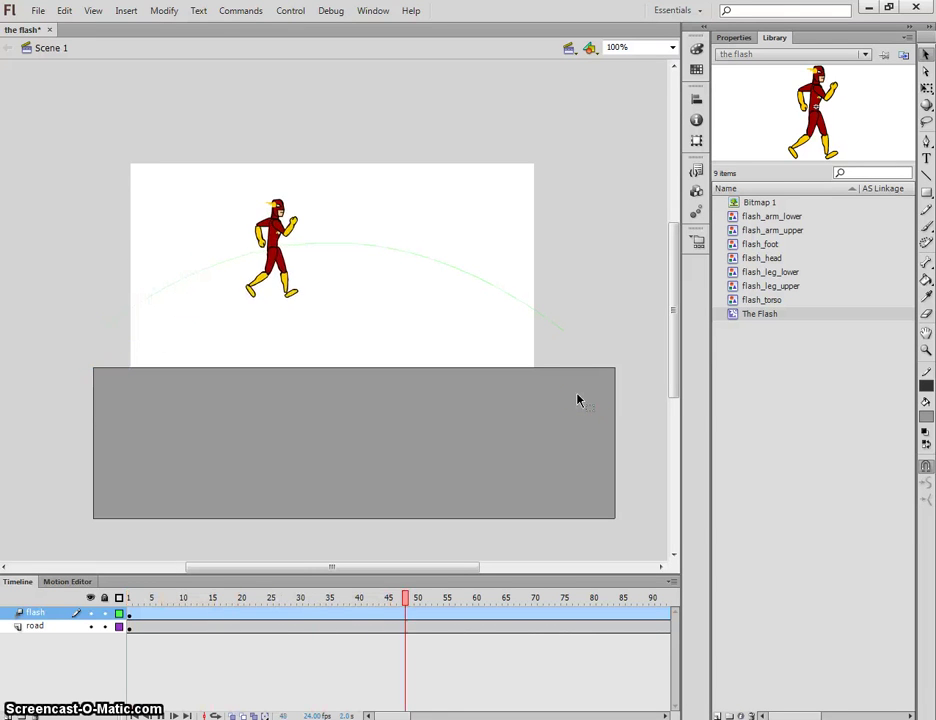
key("ctrl+Return")
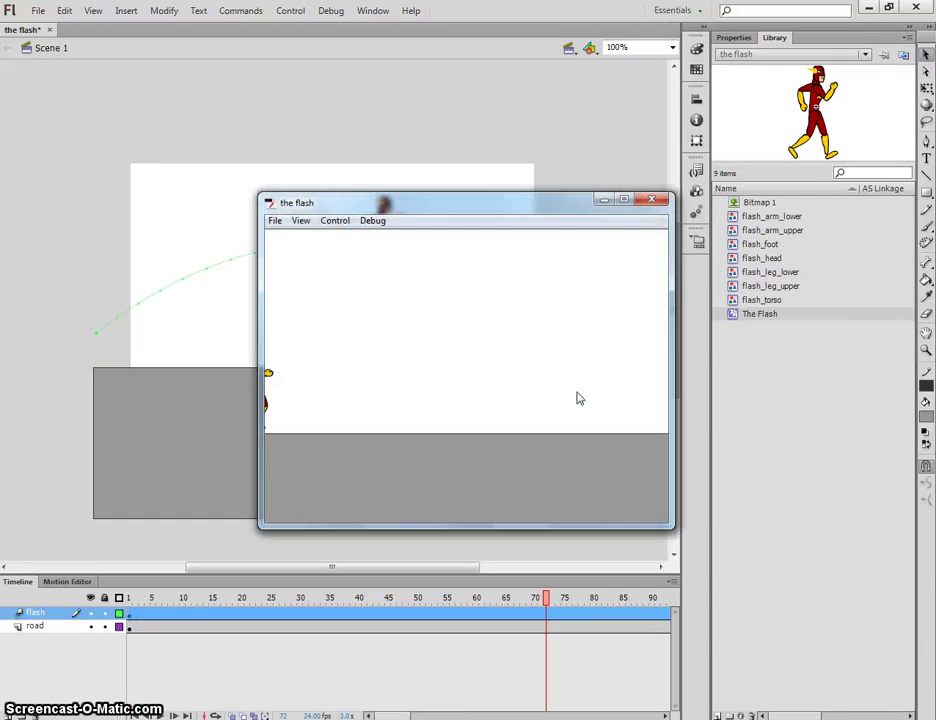
left_click(589, 397)
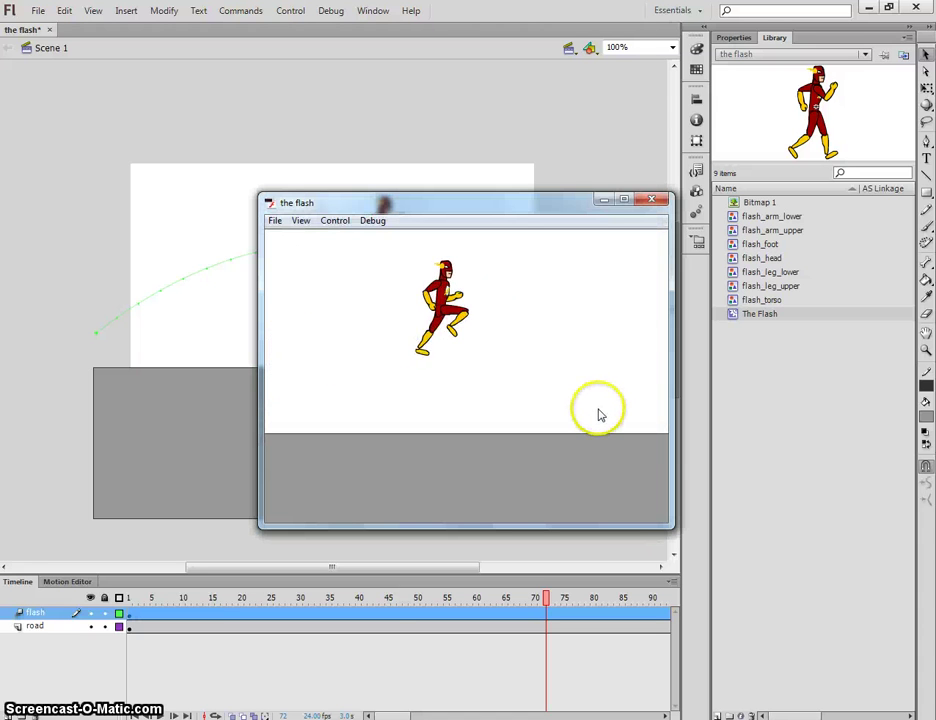
left_click(648, 205)
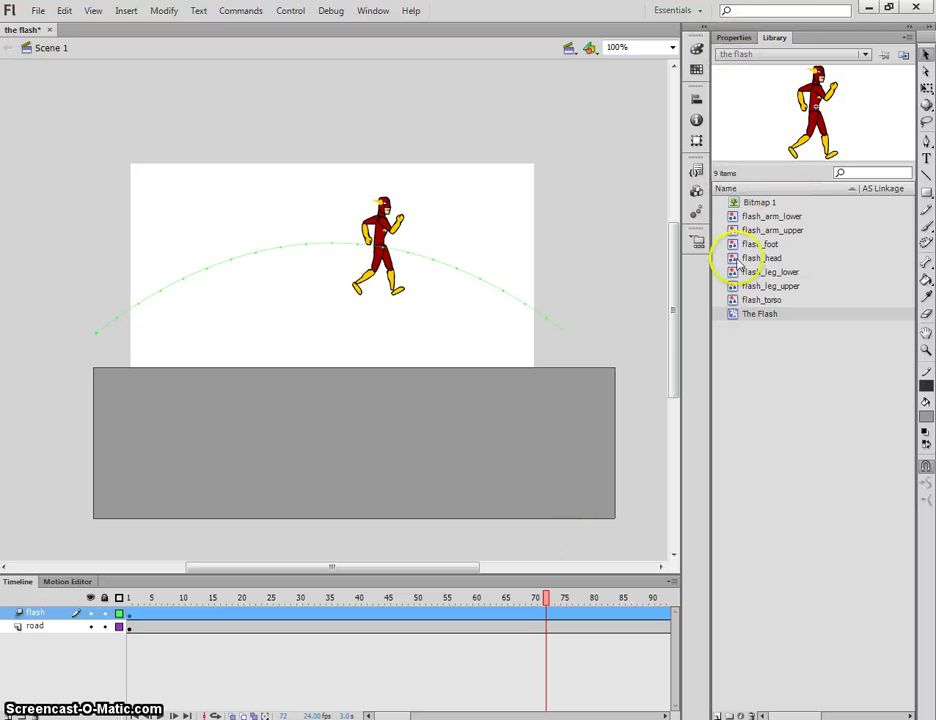
Step: Set the flash layer's motion tween to rotate 3 times clockwise, test the movie and close the preview
left_click(728, 40)
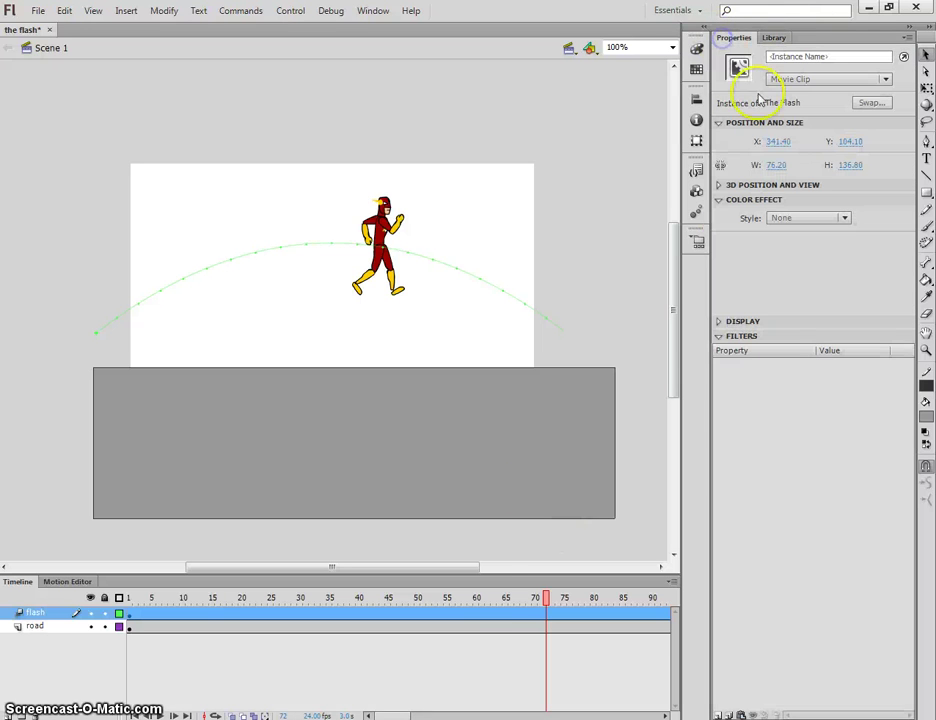
left_click(523, 617)
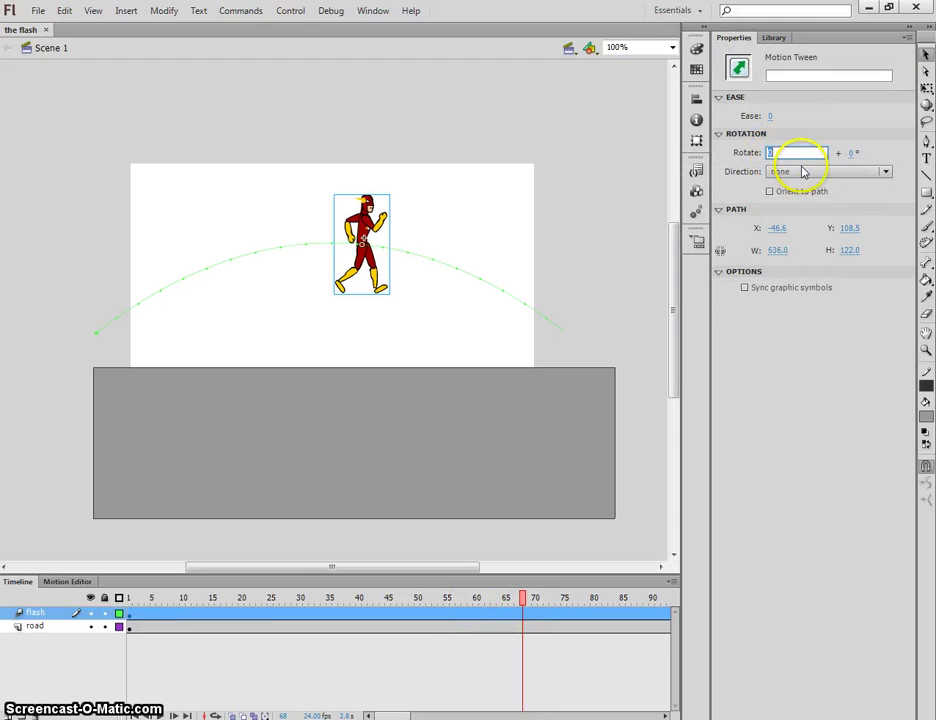
key("Return")
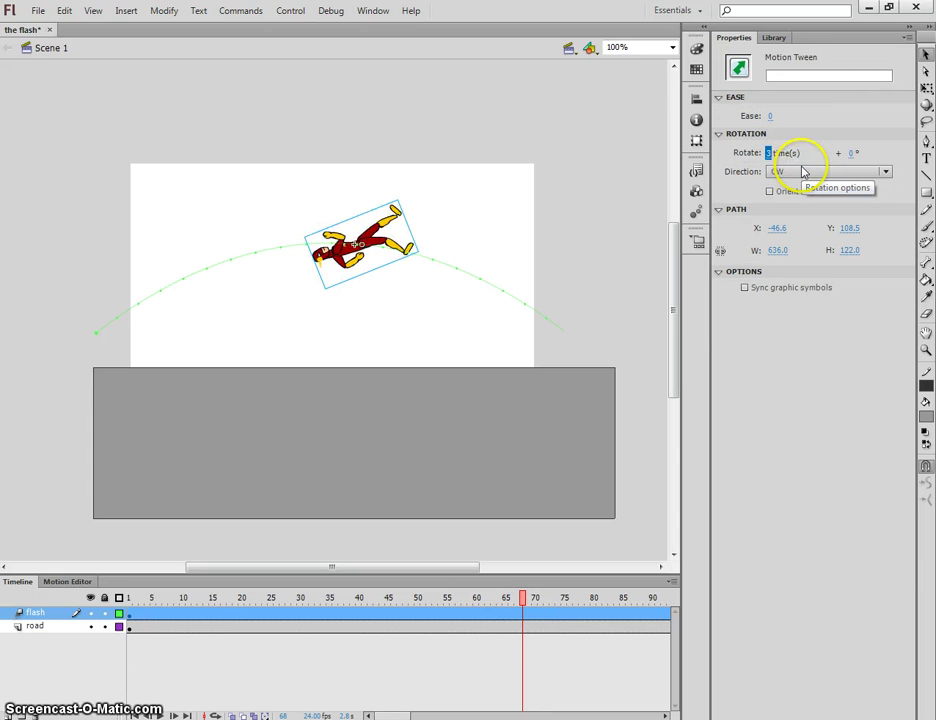
key("ctrl+Return")
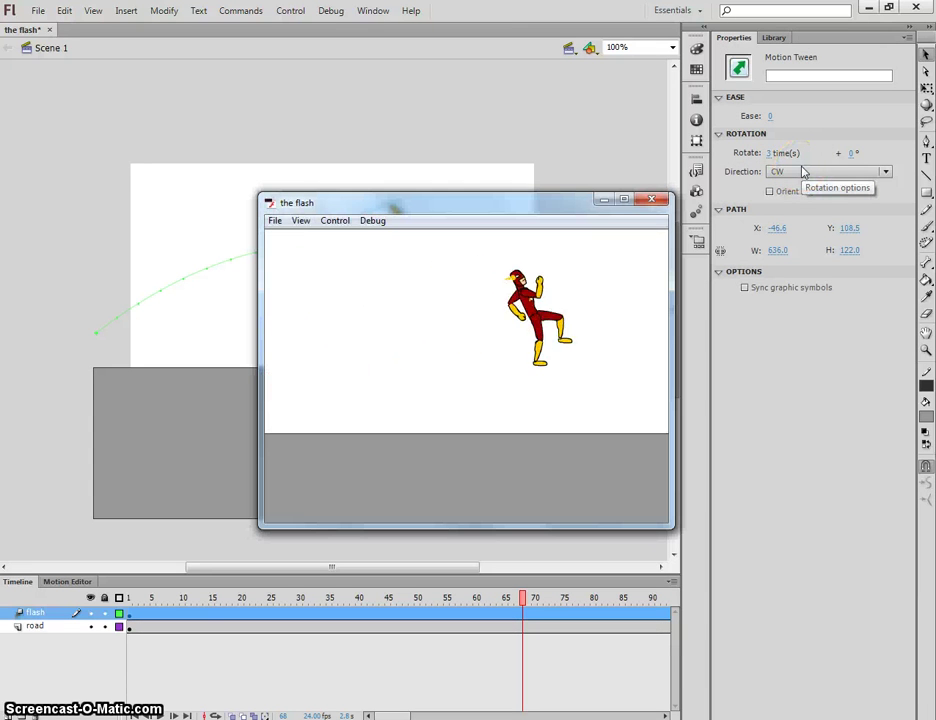
left_click(654, 206)
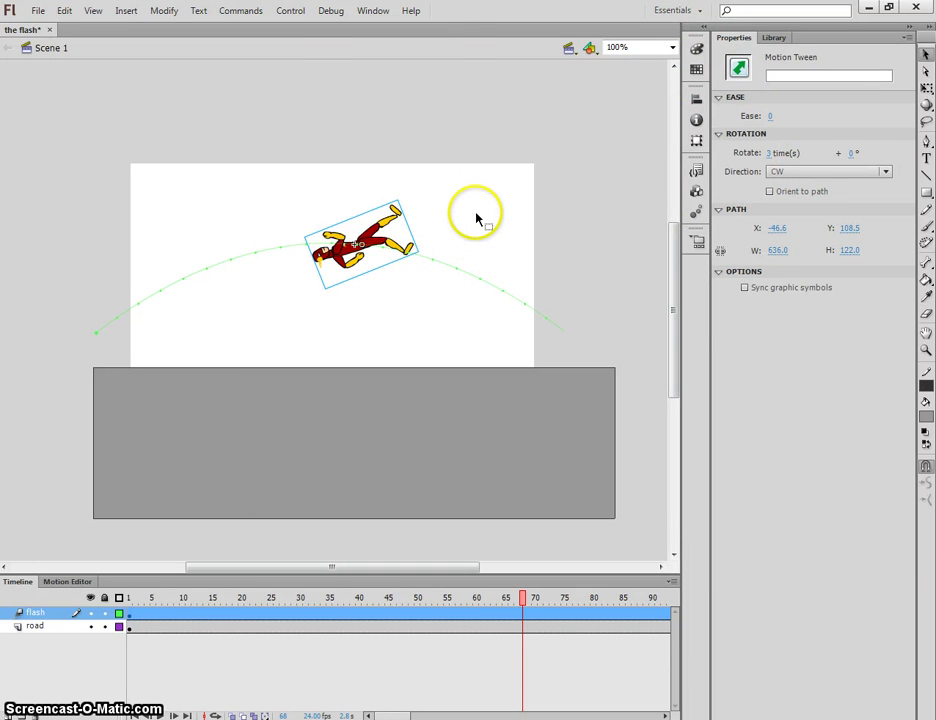
Step: Undo the tween rotation and the arch in the figure's motion path
key("ctrl+z")
key("ctrl+z")
key("ctrl+z")
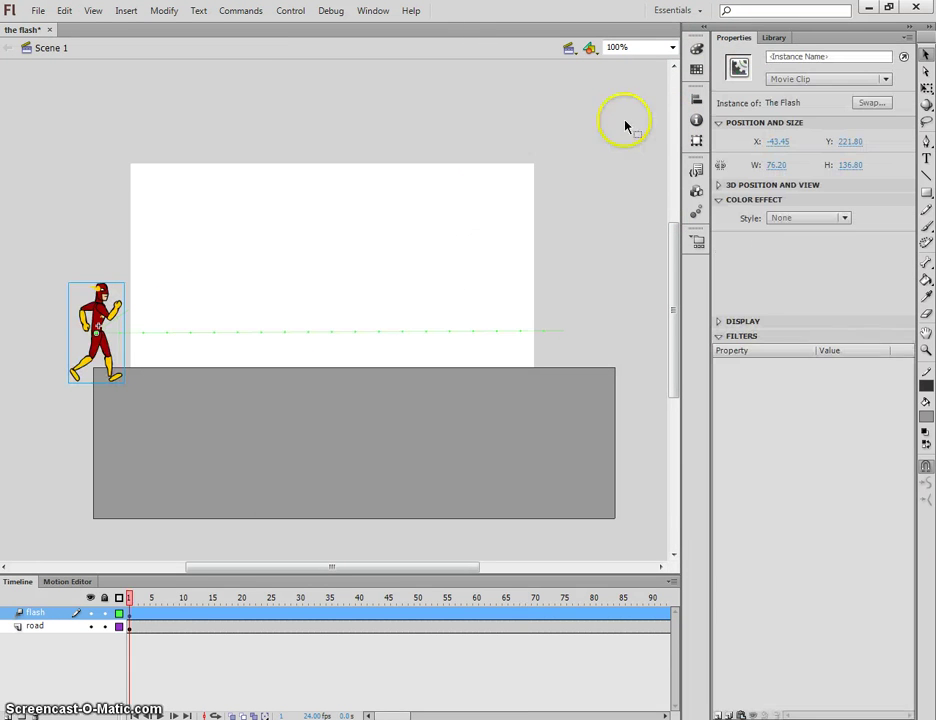
Step: Open The Flash symbol for editing, shorten its armature span to 21 frames and play the walk cycle
left_click(775, 38)
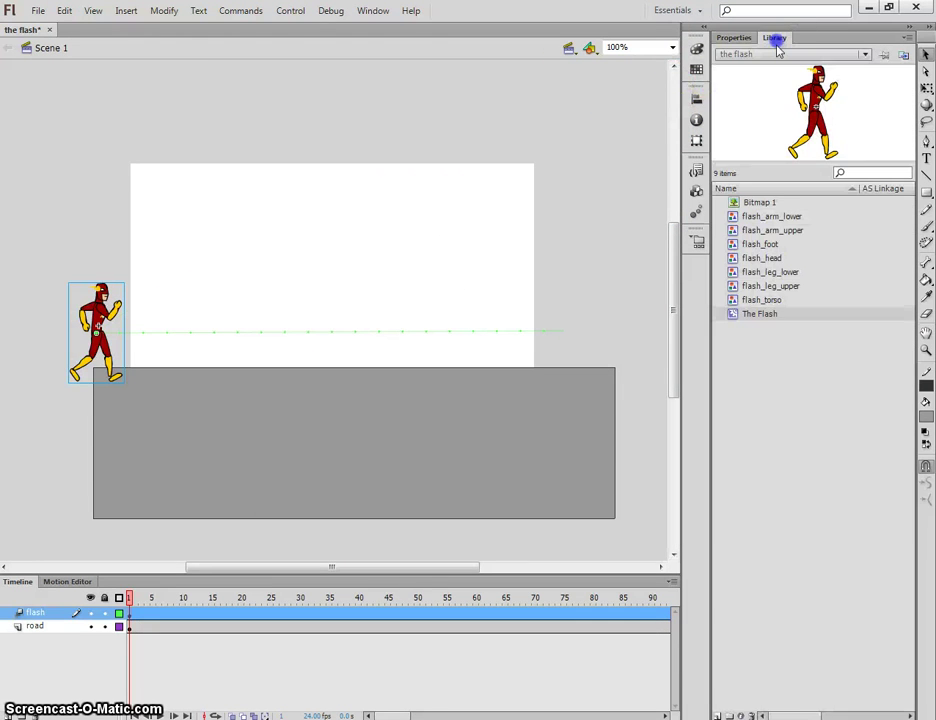
double_click(736, 316)
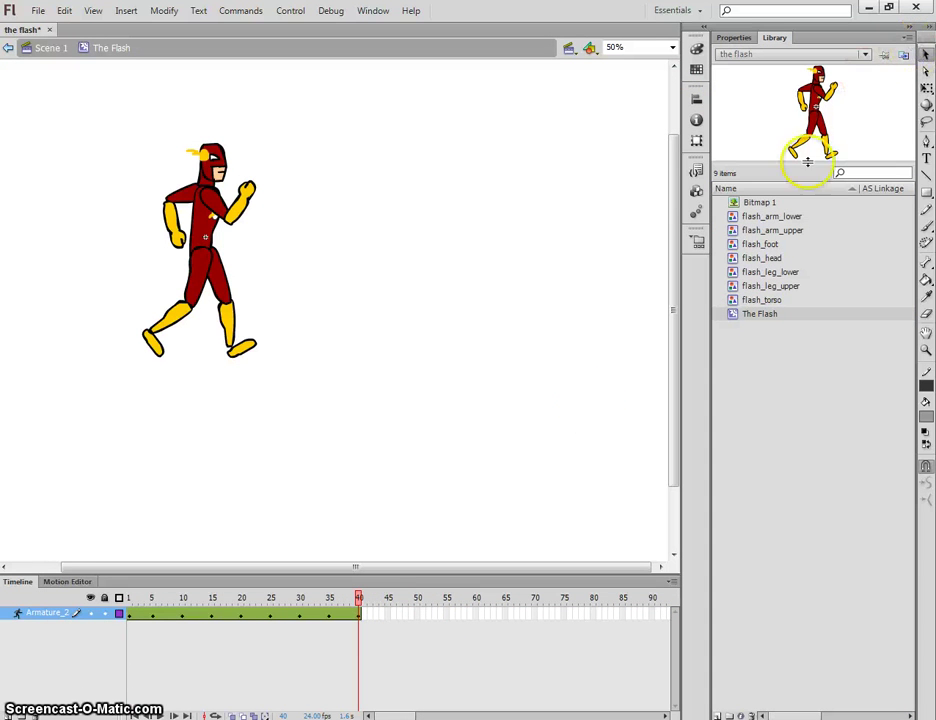
left_click(360, 615)
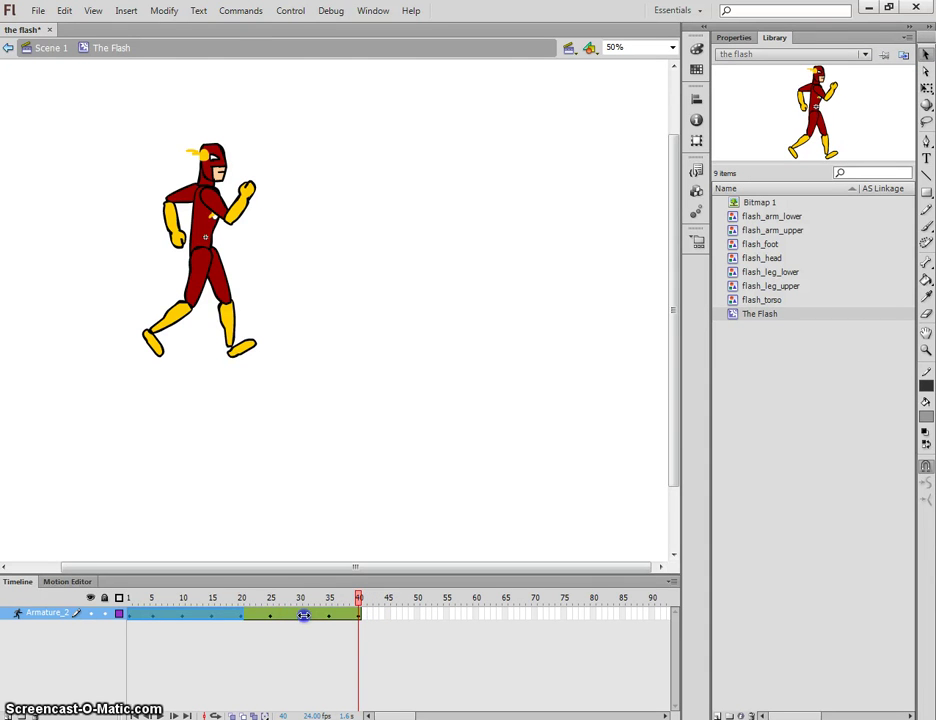
left_click_drag(240, 616, 246, 625)
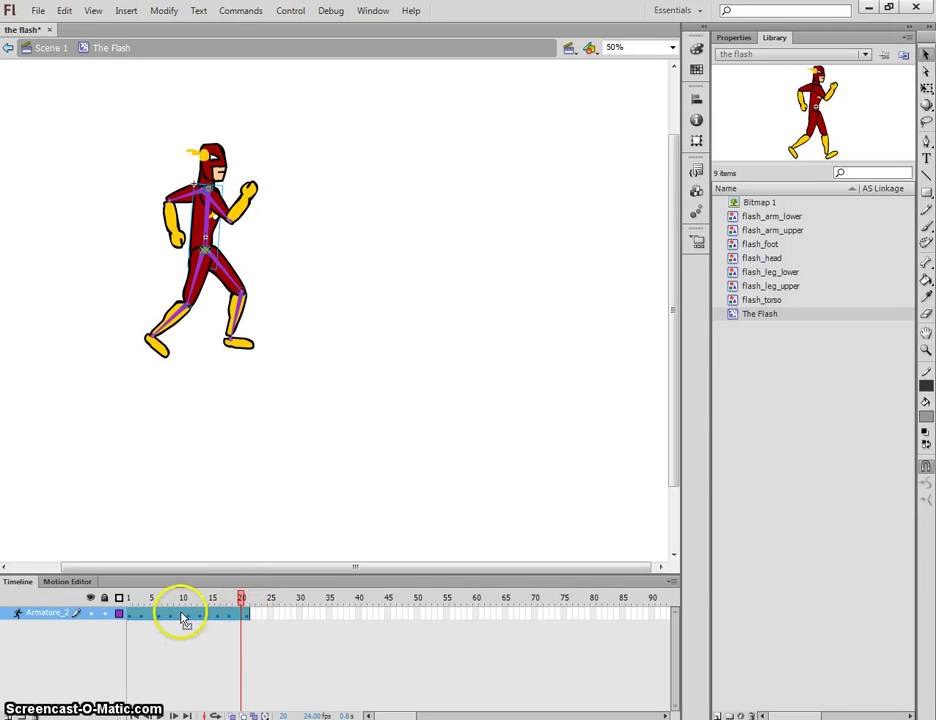
key("Return")
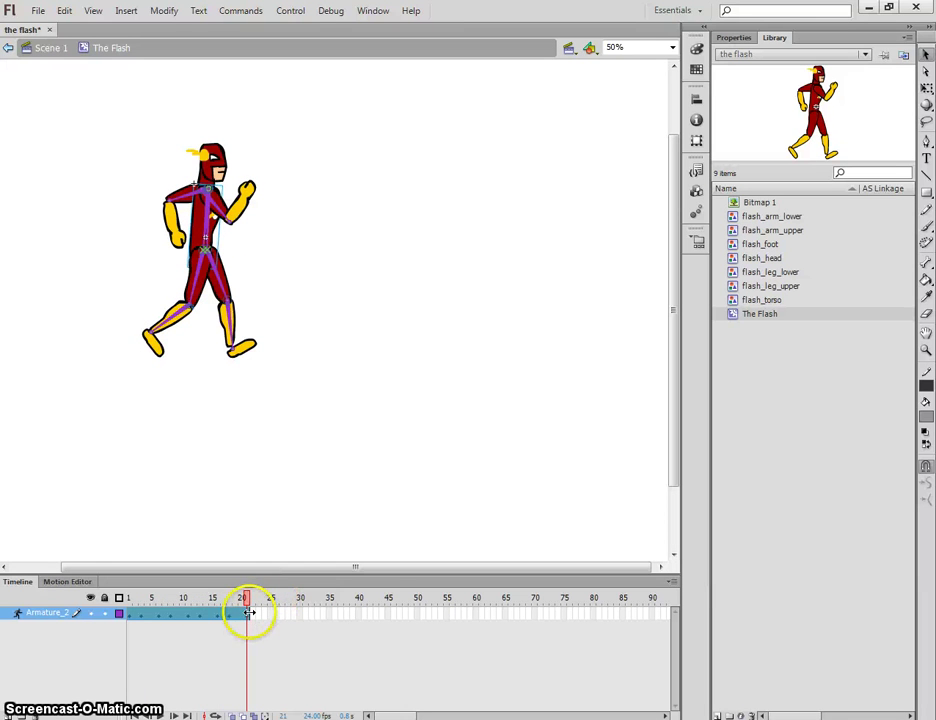
Step: Shorten the armature span further to 15 frames and play back the faster cycle
left_click_drag(208, 614, 213, 616)
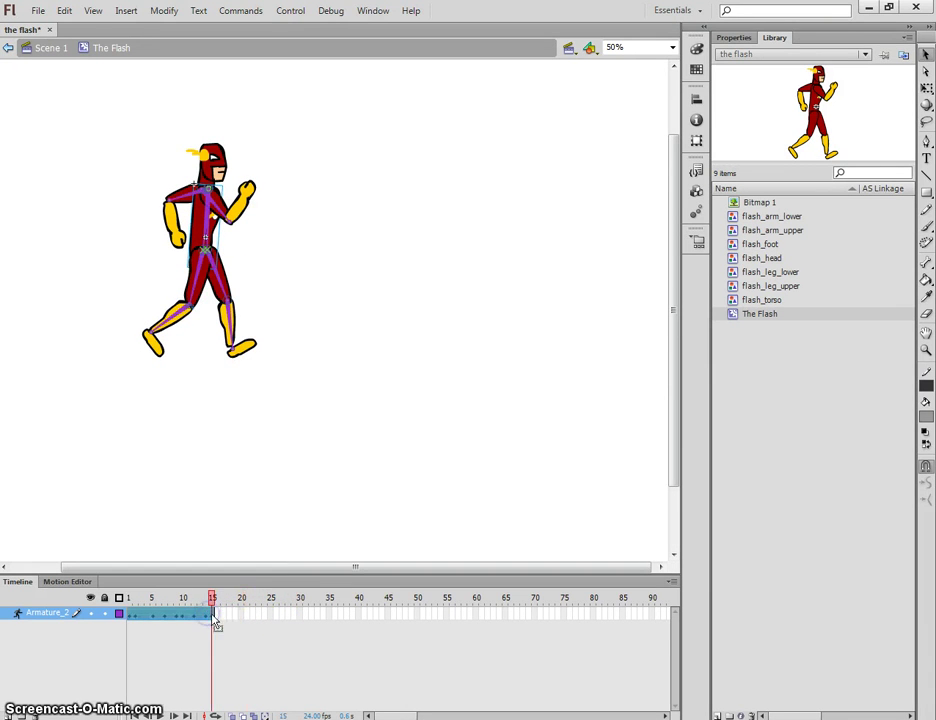
key("Return")
key("Return")
key("Return")
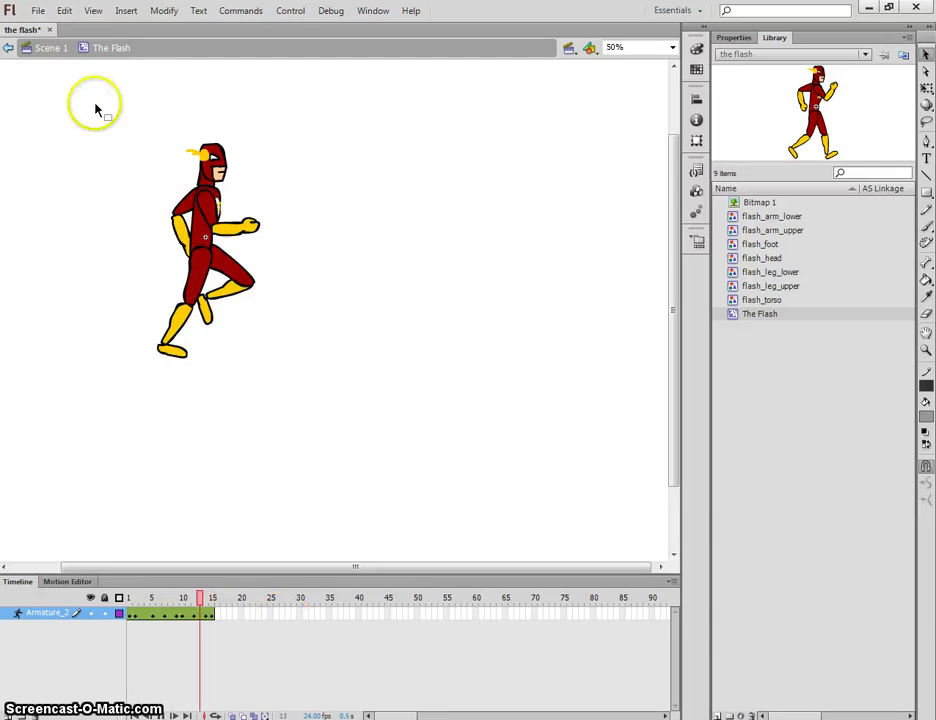
Step: Return to Scene 1, test the movie with the faster run cycle and close the preview
left_click(52, 48)
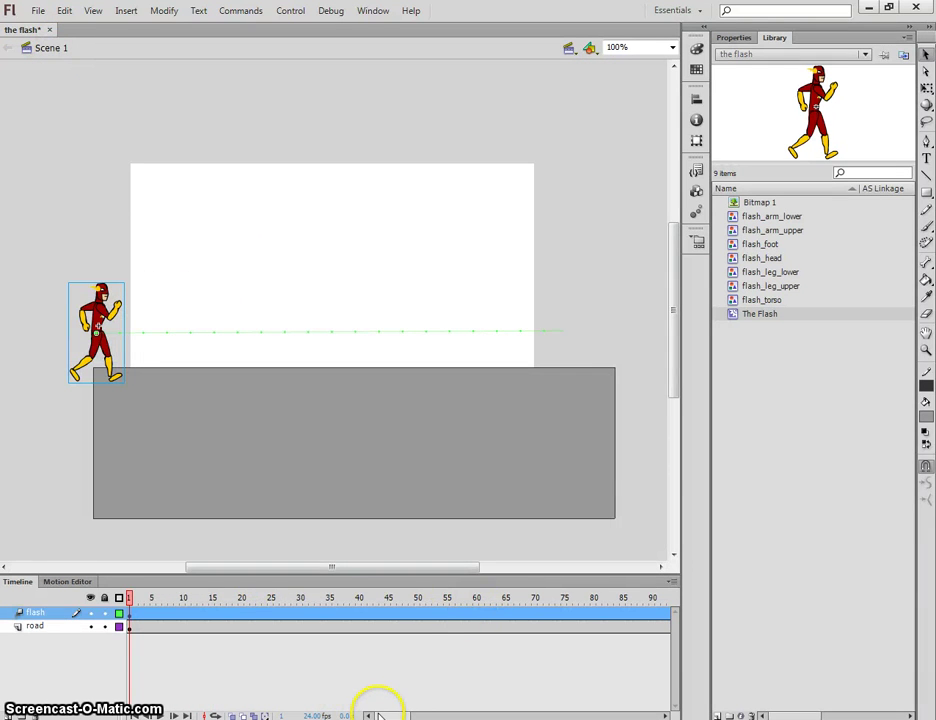
key("ctrl+Return")
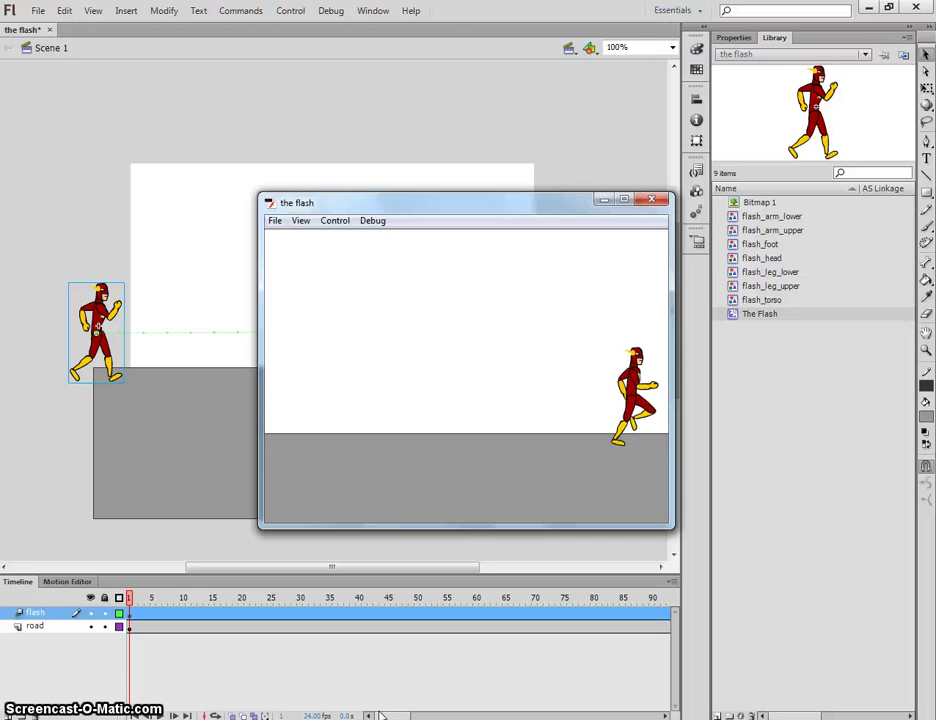
left_click(651, 203)
Step: Shorten the flash layer's motion tween to end at frame 38, test the movie and close the preview
left_click_drag(384, 714, 405, 716)
left_click(484, 612)
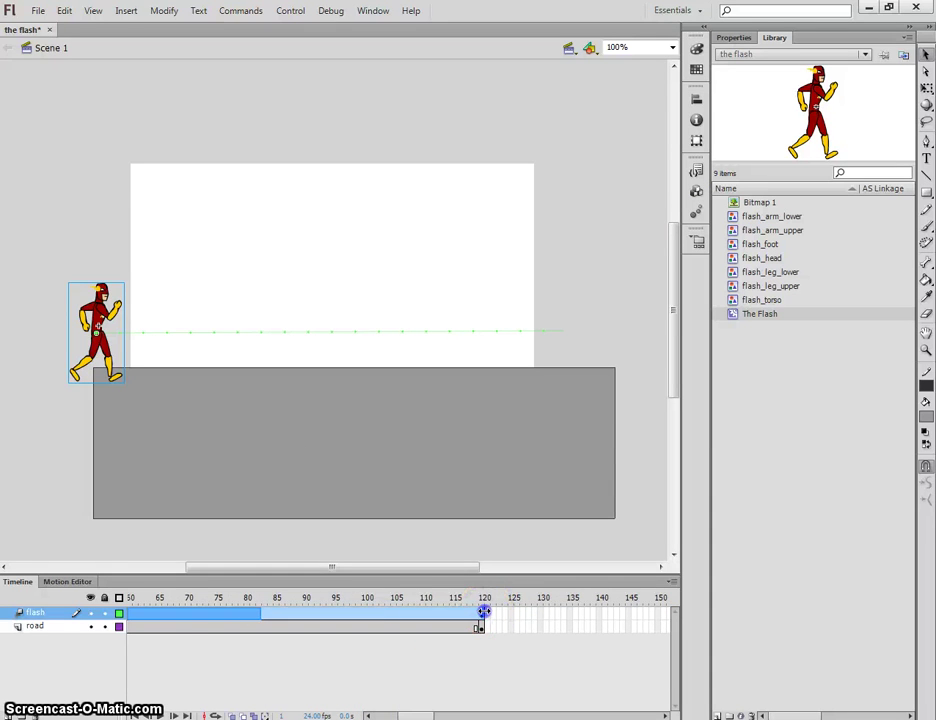
left_click_drag(175, 617, 176, 614)
left_click_drag(424, 716, 391, 716)
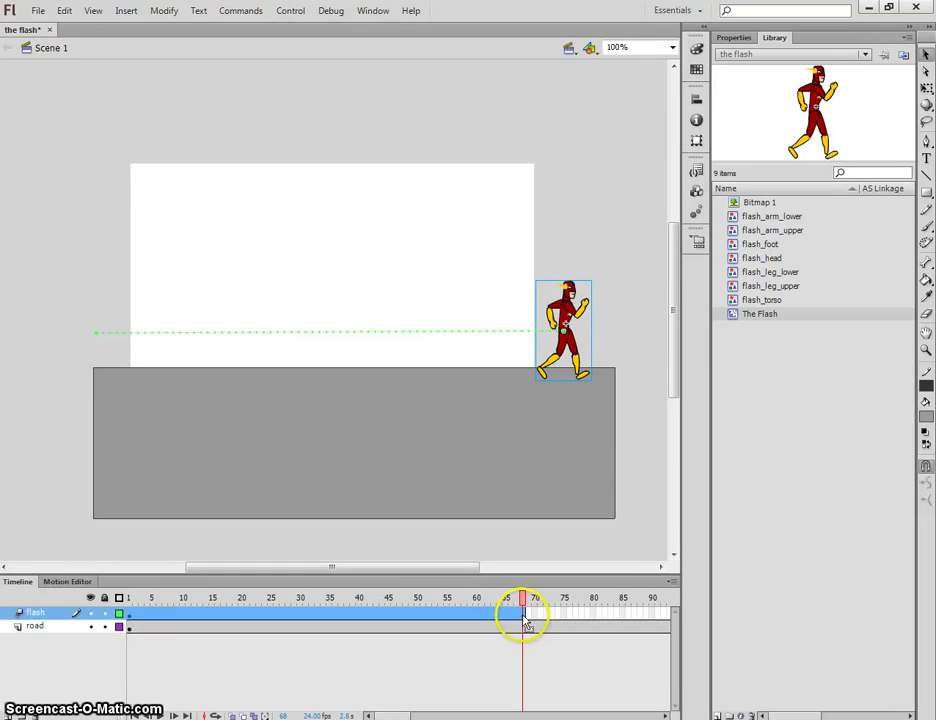
left_click_drag(524, 614, 349, 621)
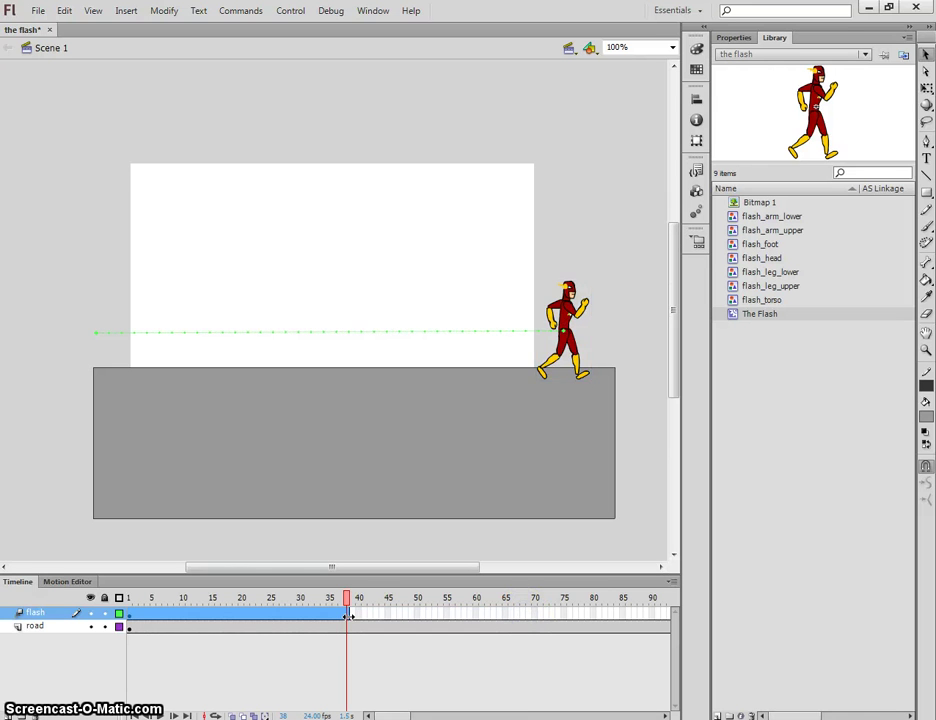
key("ctrl+Return")
left_click(292, 667)
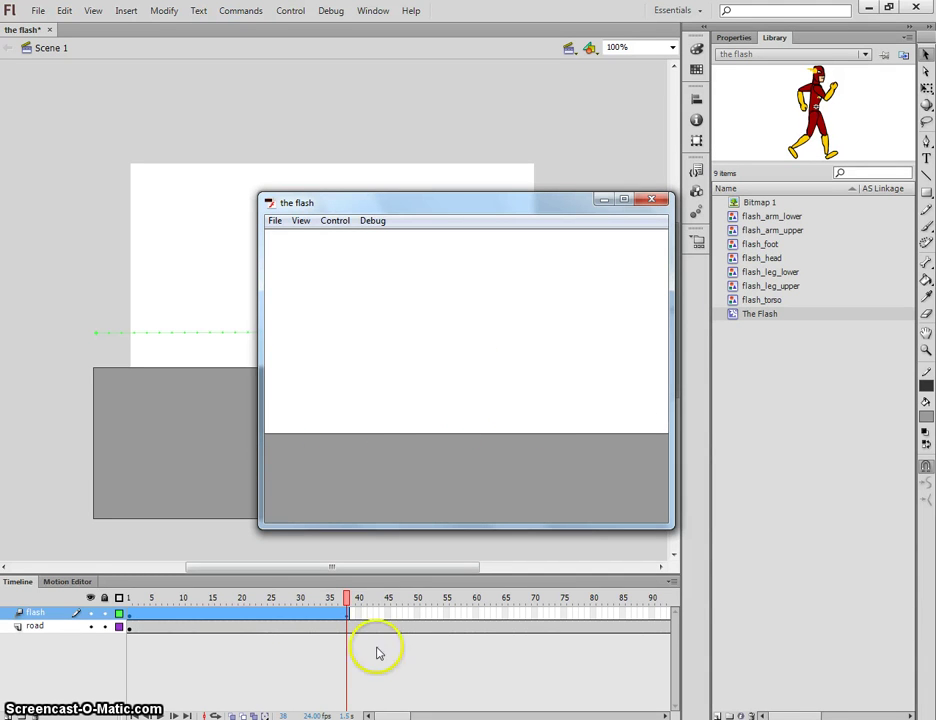
left_click(655, 203)
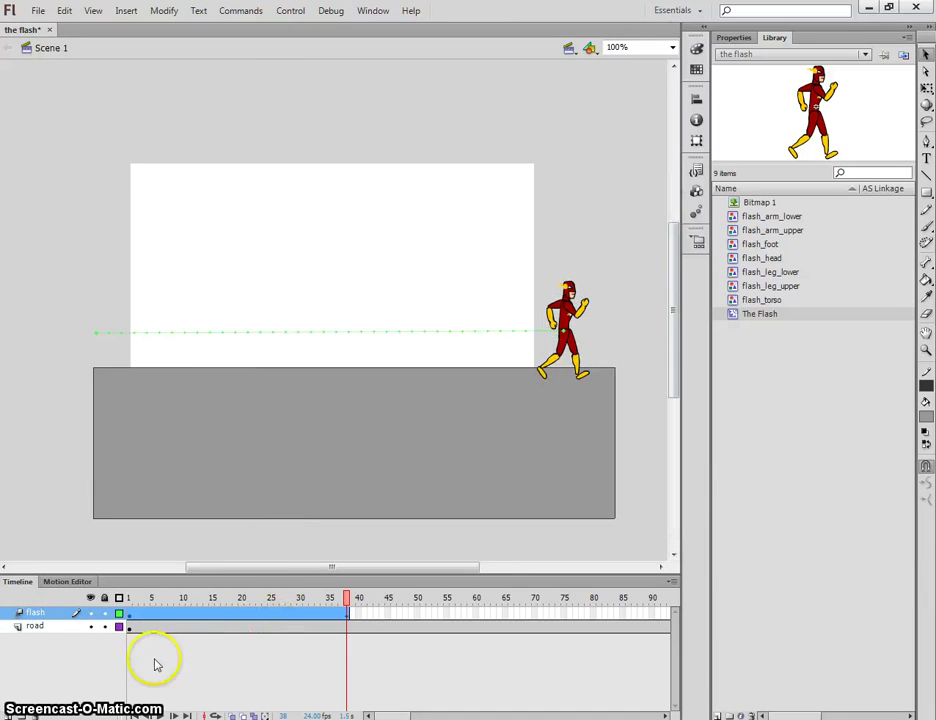
Step: Add a new layer above the flash layer and insert a keyframe at frame 39
left_click(7, 715)
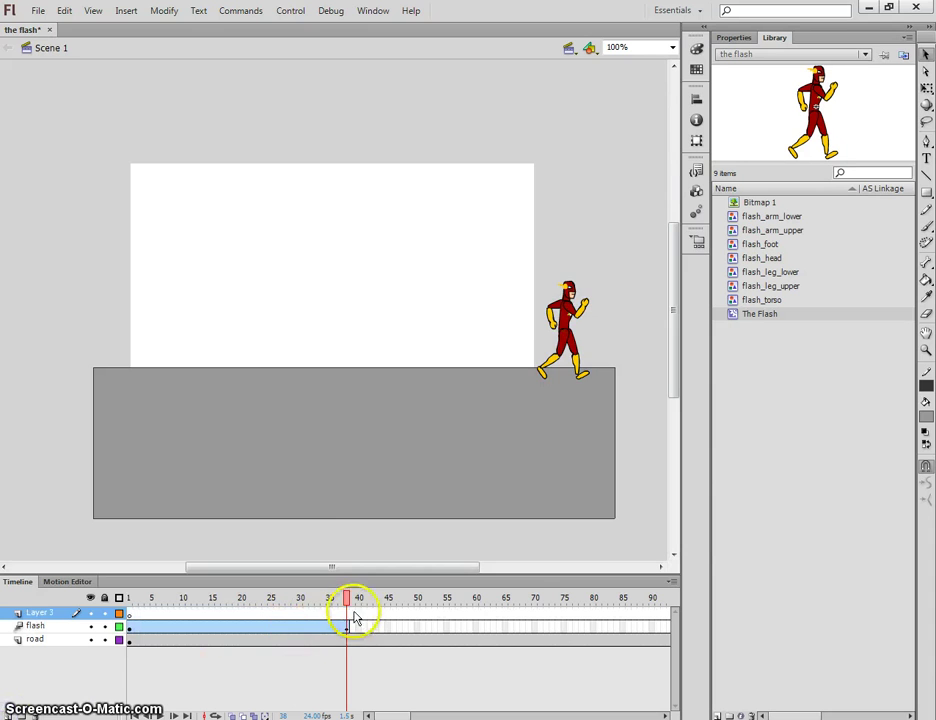
left_click(354, 612)
right_click(354, 612)
left_click(410, 319)
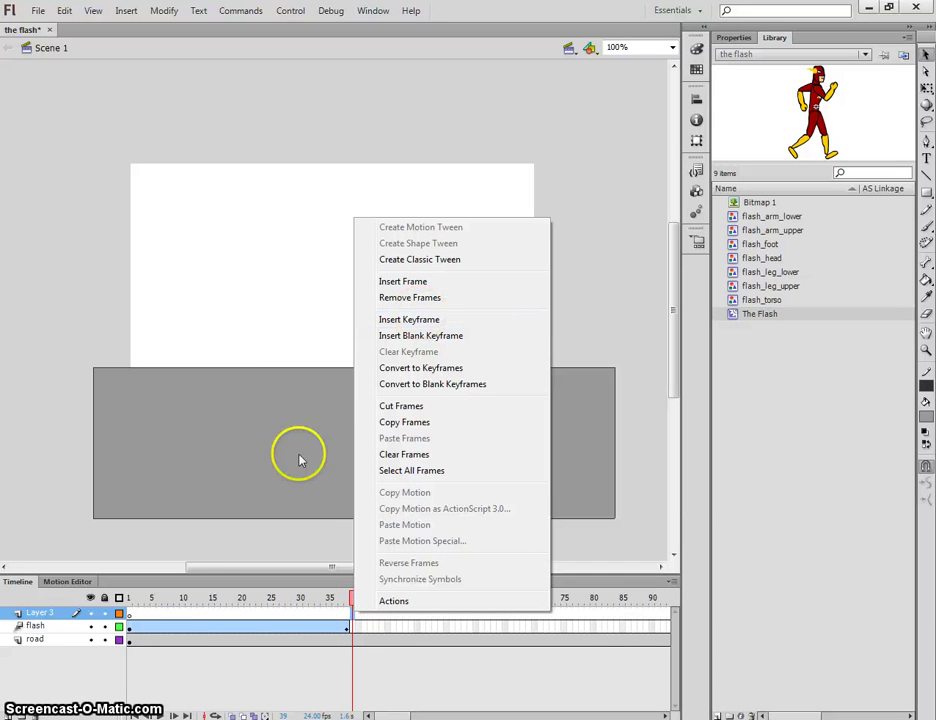
left_click(467, 321)
Step: Place The Flash symbol just past the stage's right edge above the road and scale it down to a small distant figure
left_click_drag(731, 309, 594, 239)
left_click(926, 88)
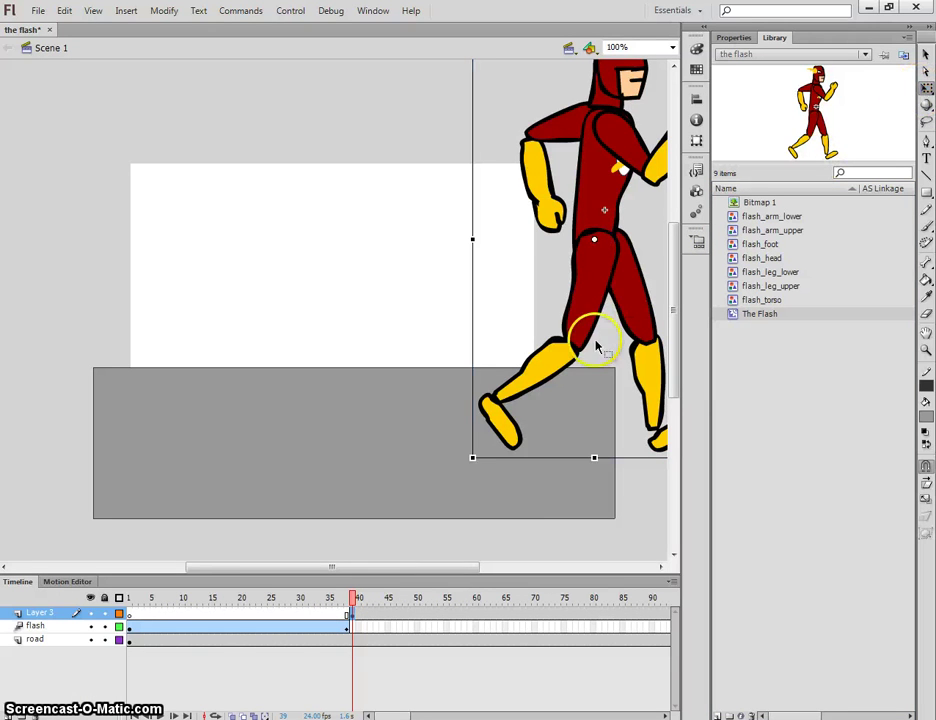
left_click_drag(471, 459, 576, 292)
left_click(588, 334)
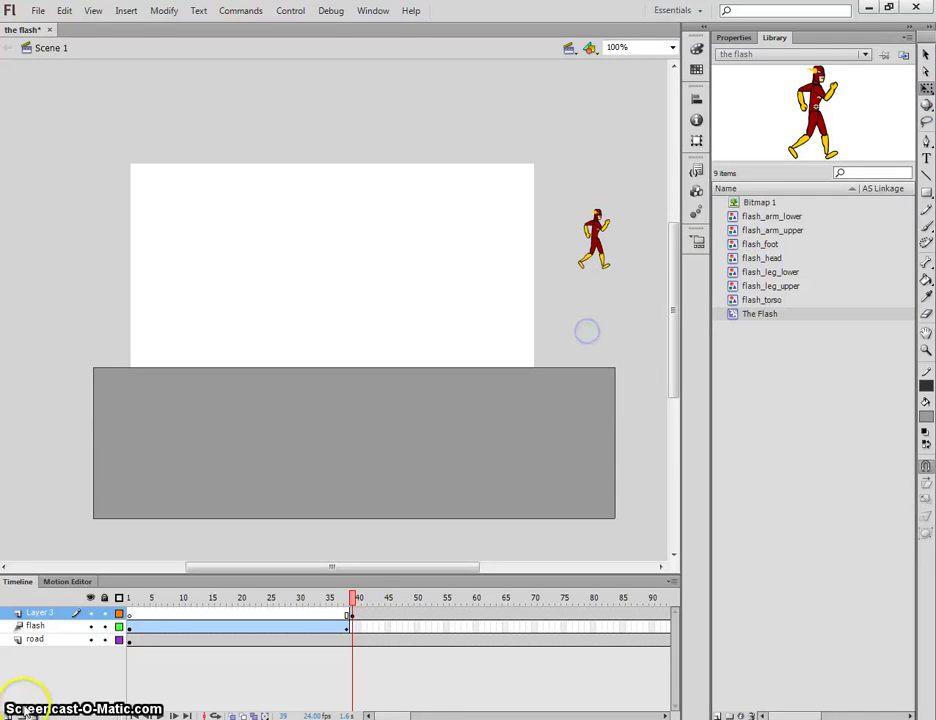
Step: Add another new layer and move it beneath the road layer
left_click(32, 642)
left_click(16, 716)
left_click(45, 640)
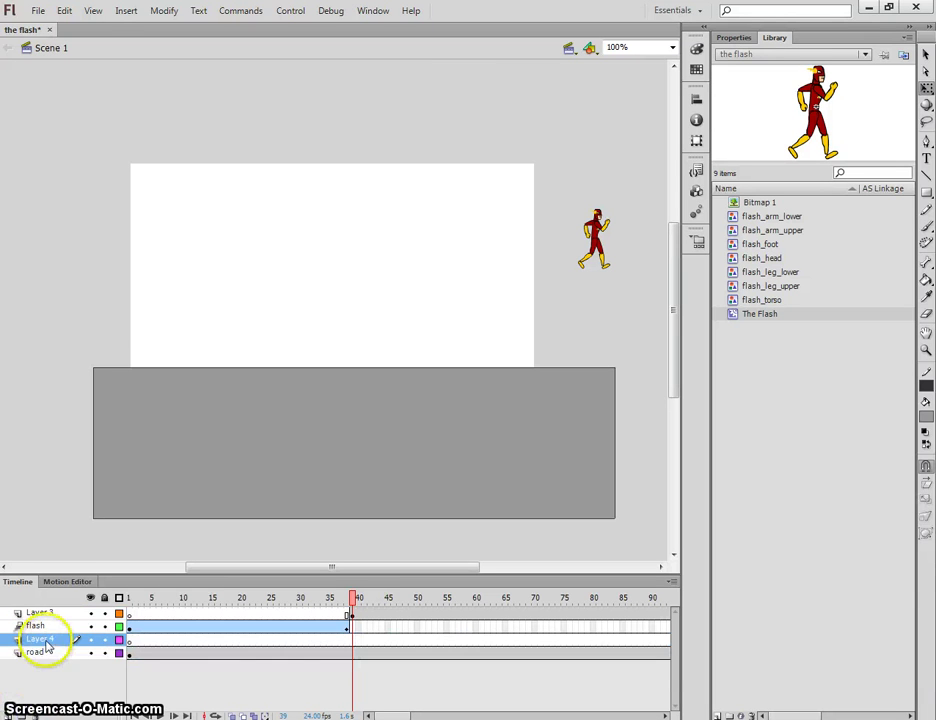
left_click_drag(45, 642, 46, 656)
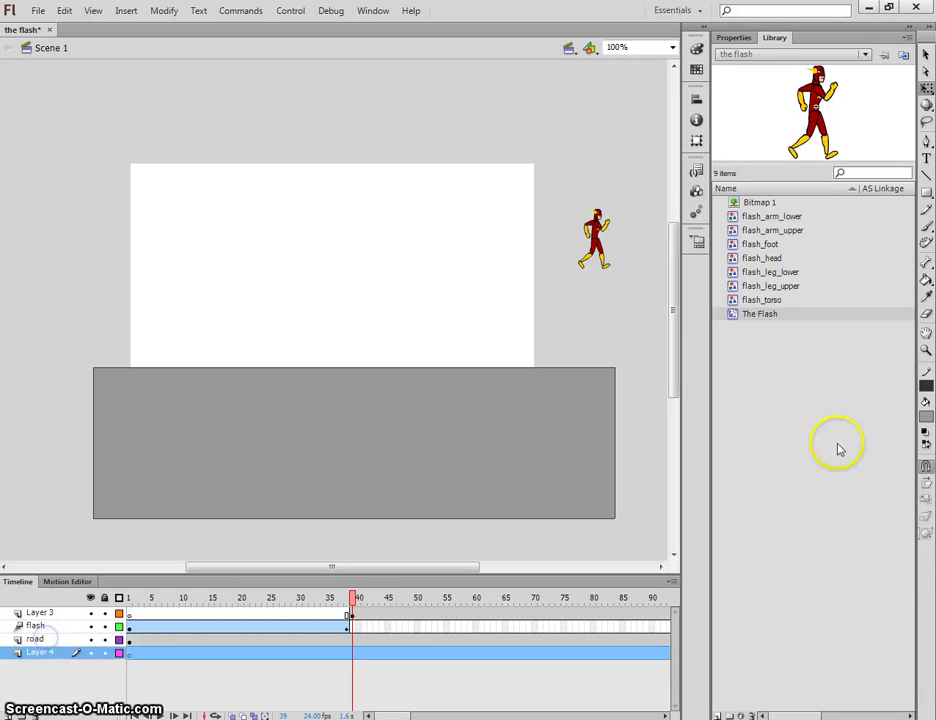
Step: Draw a dark grey rectangle as a second, more distant road behind the first, reaching up to the small figure's feet
left_click(927, 414)
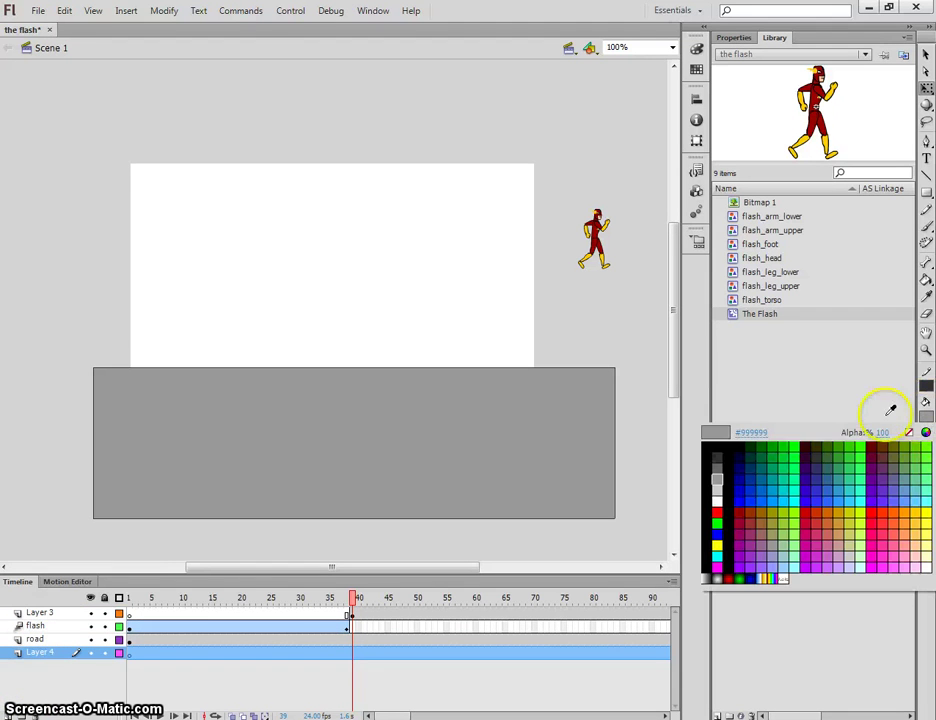
left_click(718, 462)
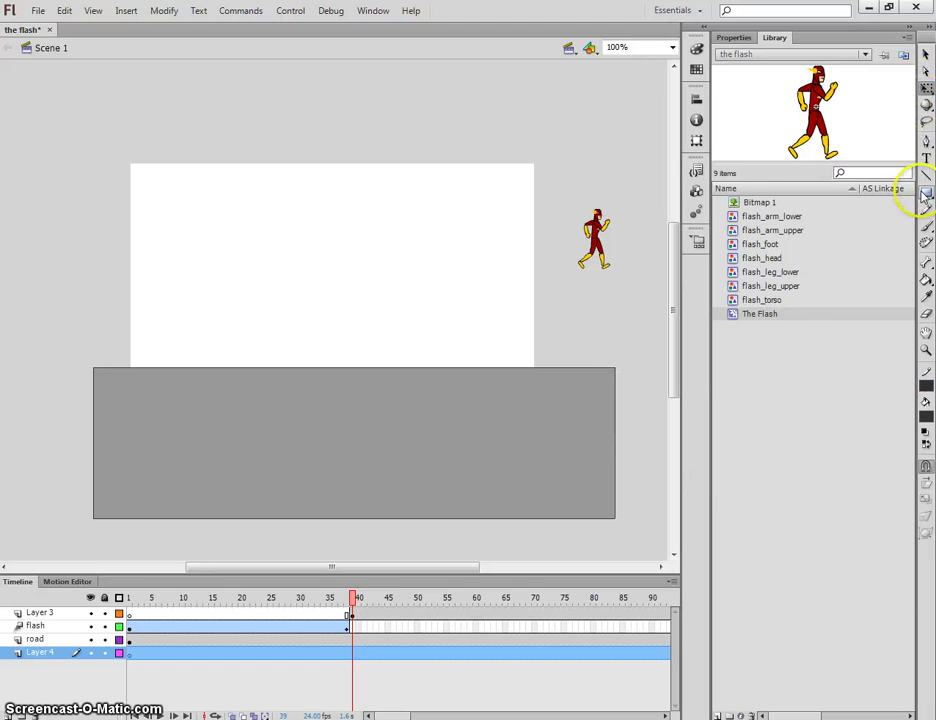
left_click(926, 193)
left_click_drag(500, 409, 98, 265)
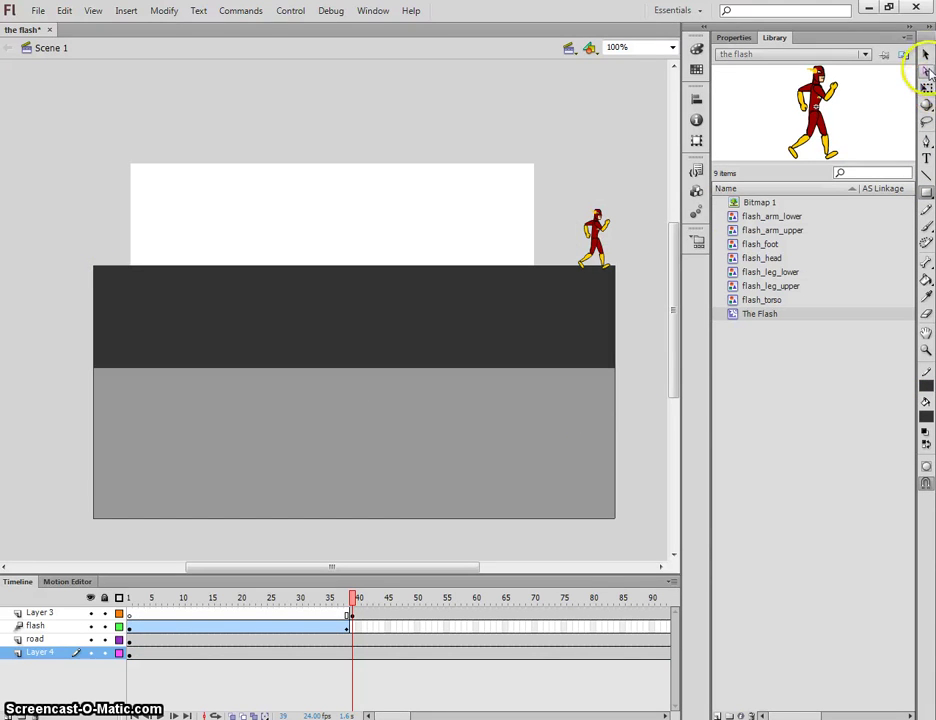
Step: Flip the small figure horizontally with Free Transform so it faces left
left_click(597, 222)
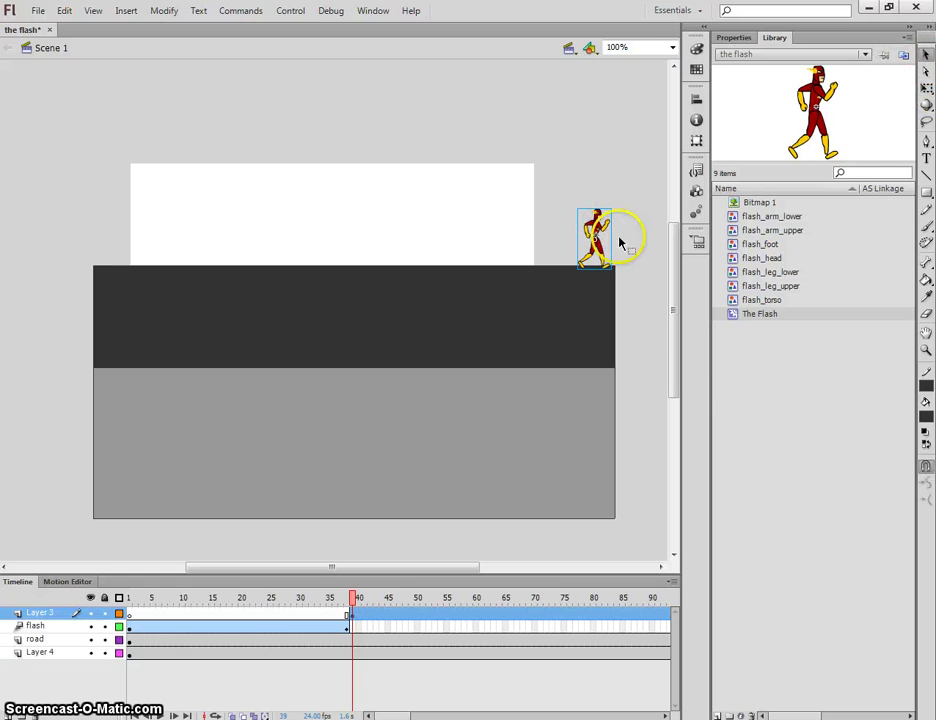
left_click(925, 88)
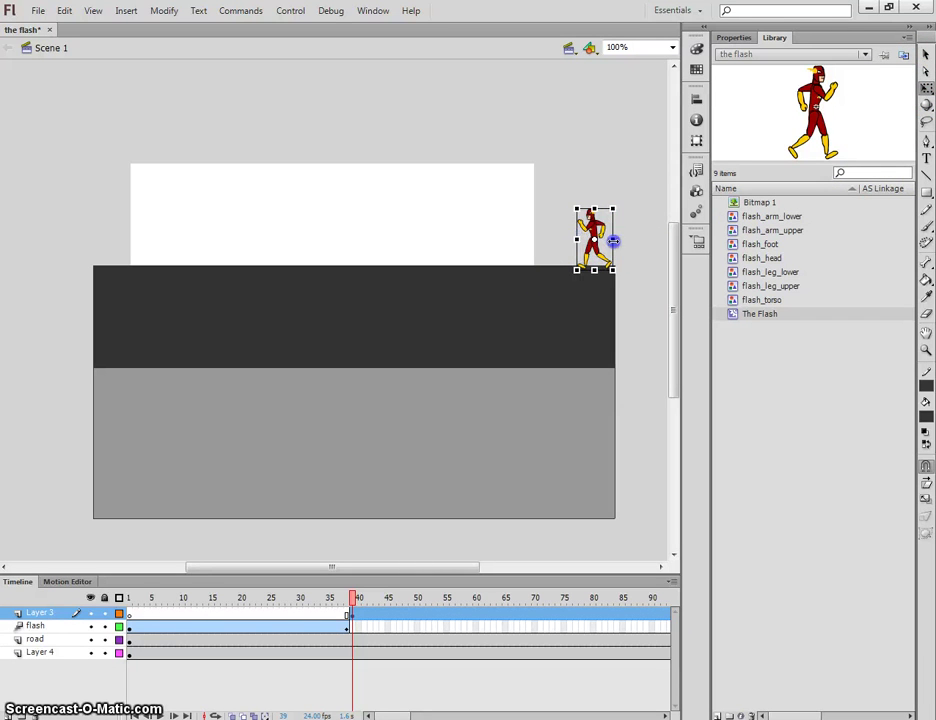
left_click(925, 57)
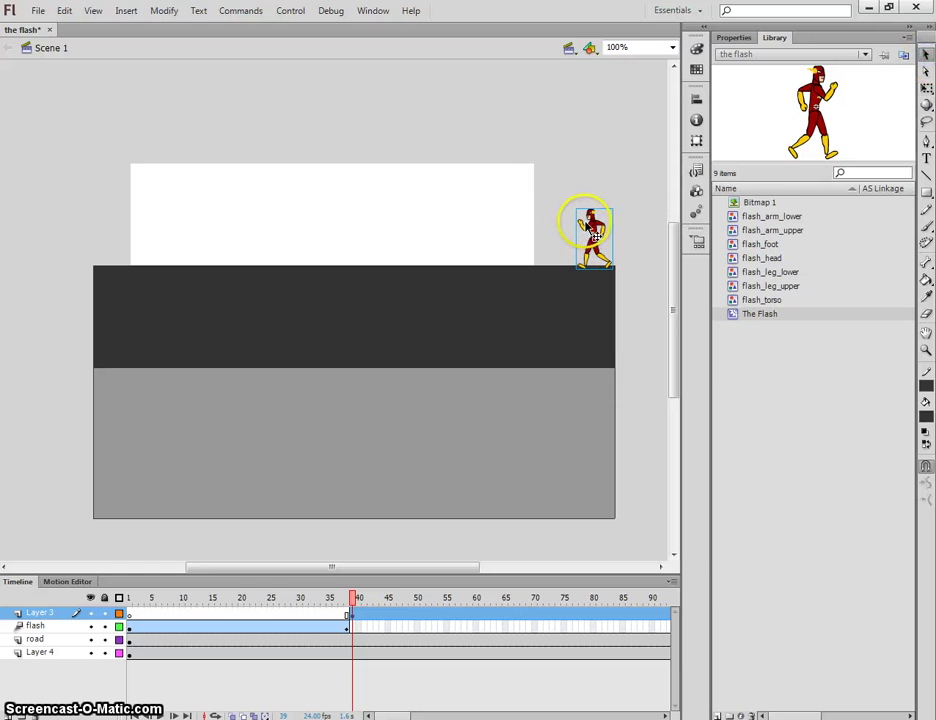
Step: Create a motion tween for the small figure, move it past the stage's left edge at frame 120 and test the movie
right_click(597, 229)
left_click(637, 184)
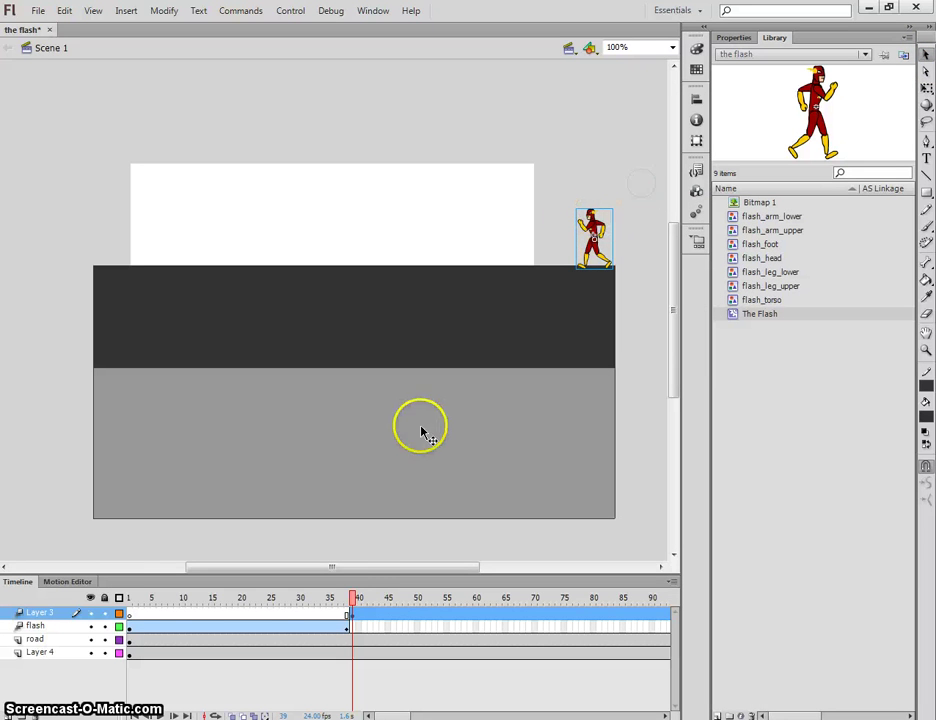
left_click_drag(363, 601, 555, 585)
left_click(614, 250)
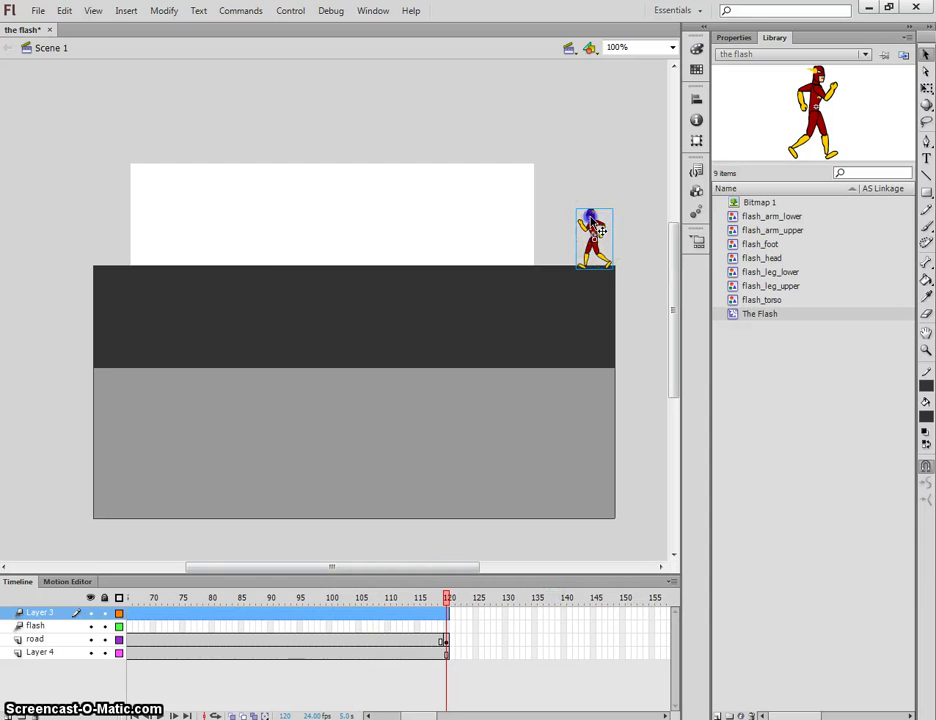
left_click_drag(597, 229, 108, 229)
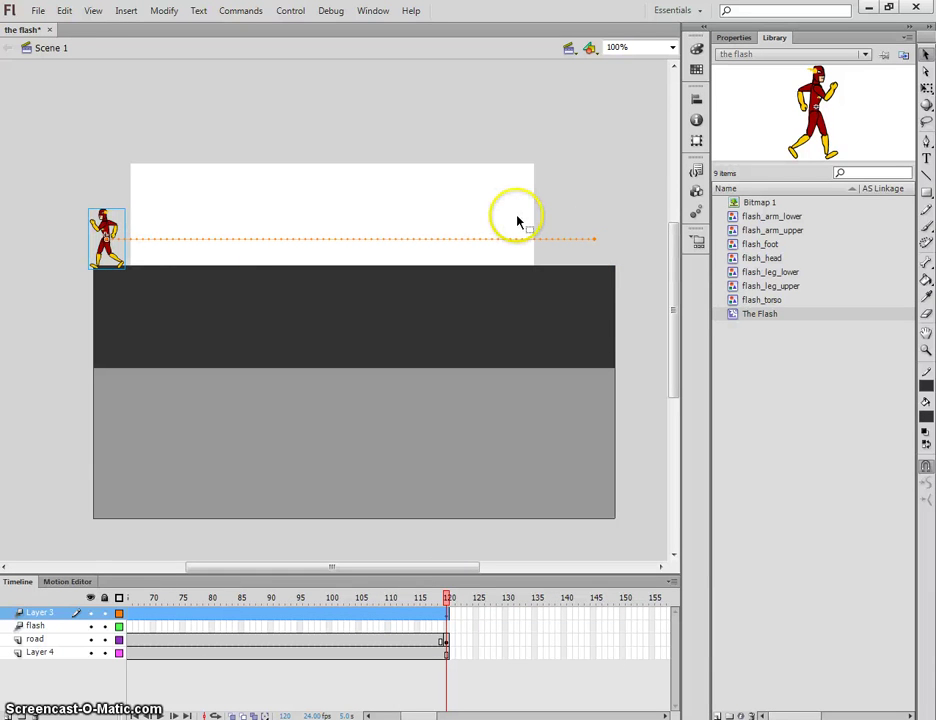
key("ctrl+Return")
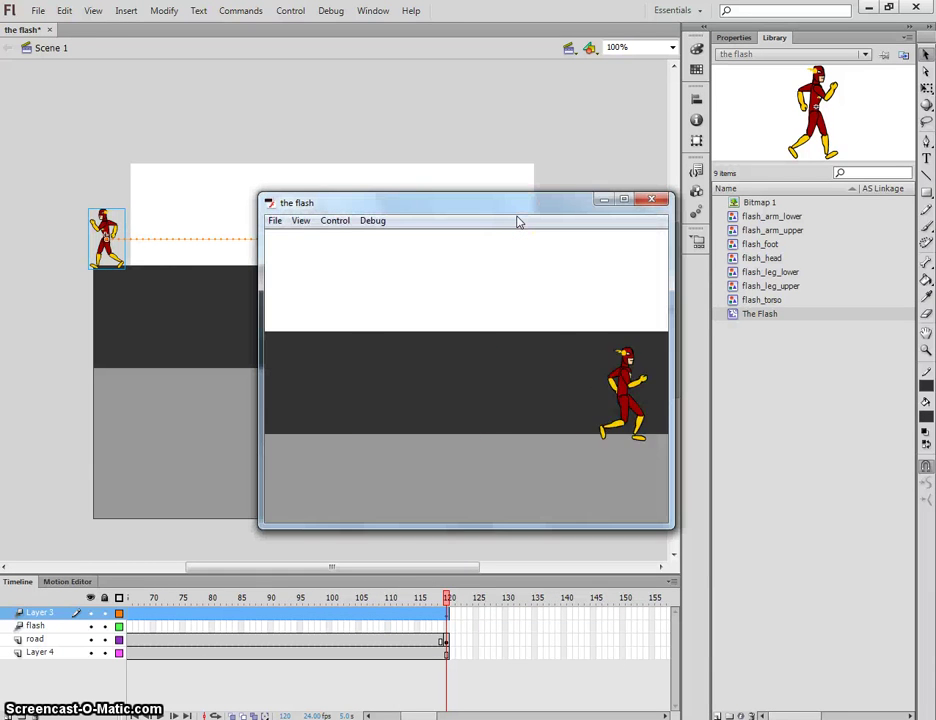